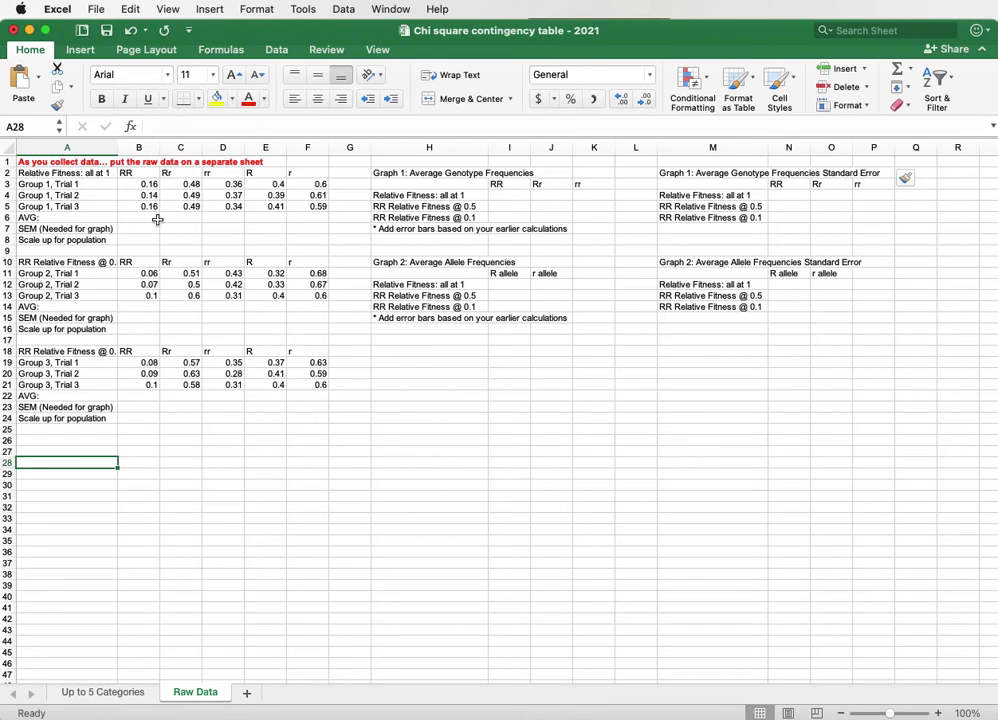
- Calculate the Group 1 average for RR in cell B6 with =AVERAGE(B3:B5)
{"action": "left_click", "coordinate": [35, 218]}
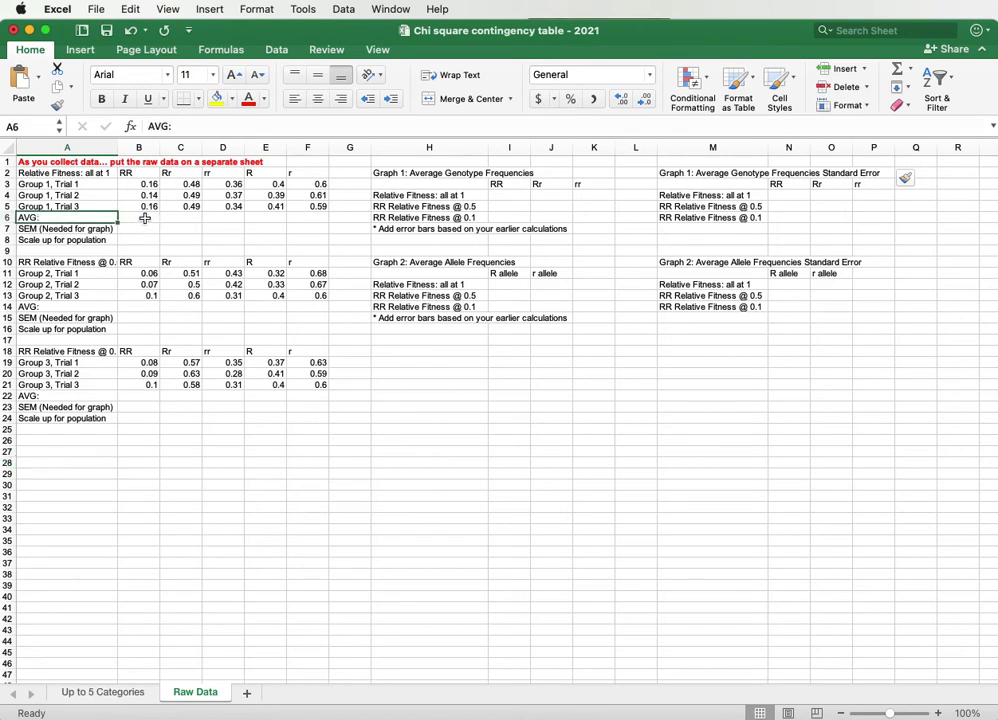
{"action": "left_click", "coordinate": [145, 218]}
{"action": "type", "text": "=ave"}
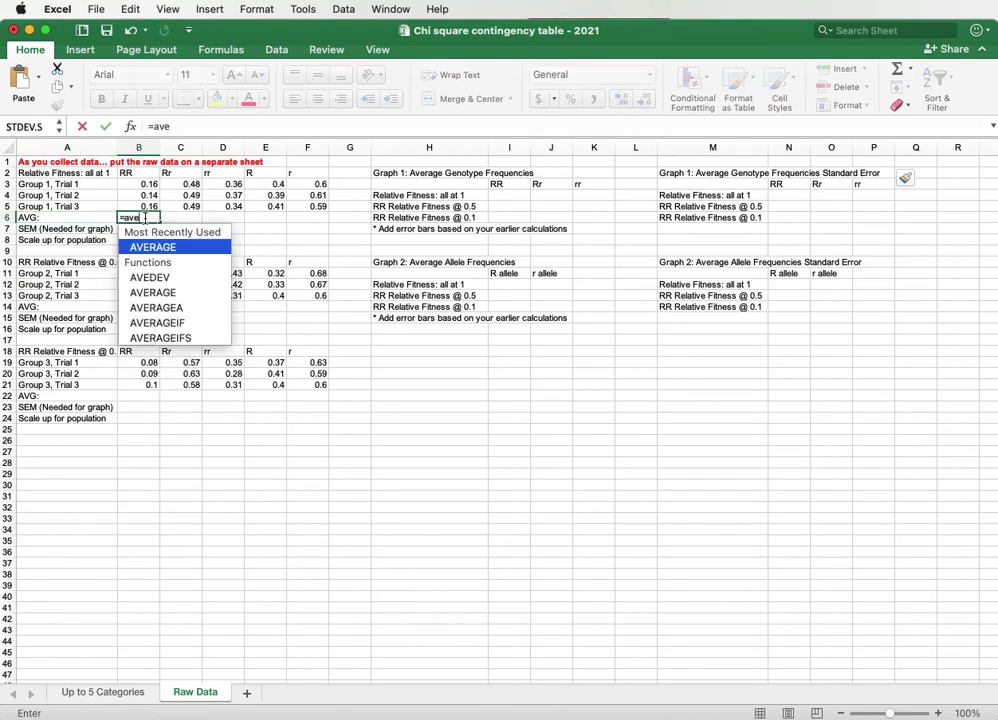
{"action": "double_click", "coordinate": [165, 249]}
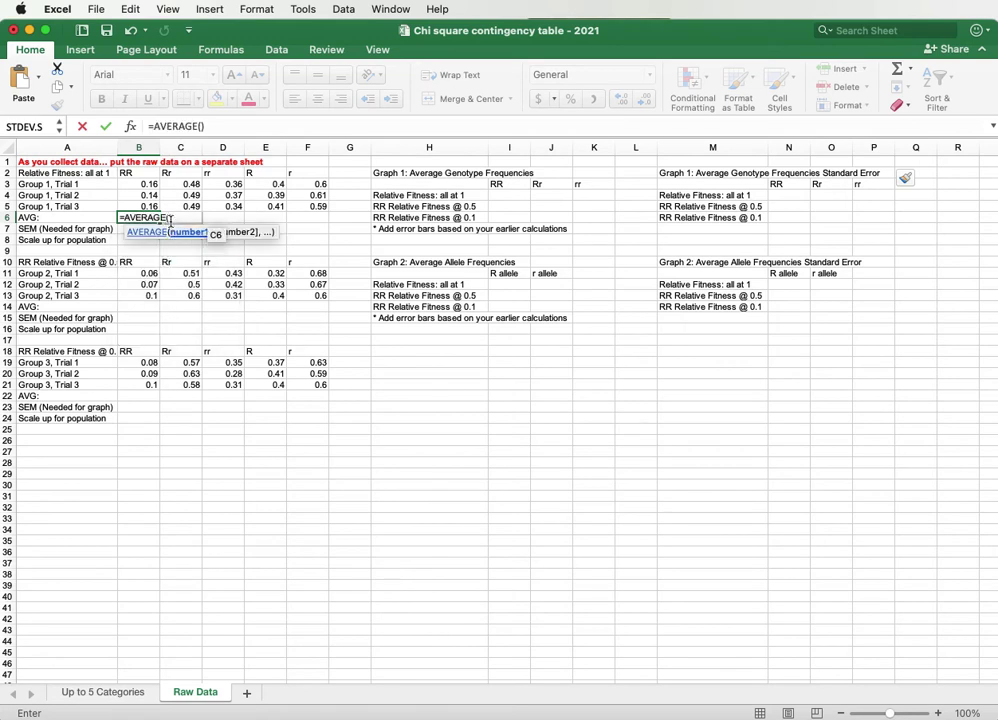
{"action": "left_click", "coordinate": [140, 192]}
{"action": "left_click_drag", "start_coordinate": [140, 185], "coordinate": [140, 207]}
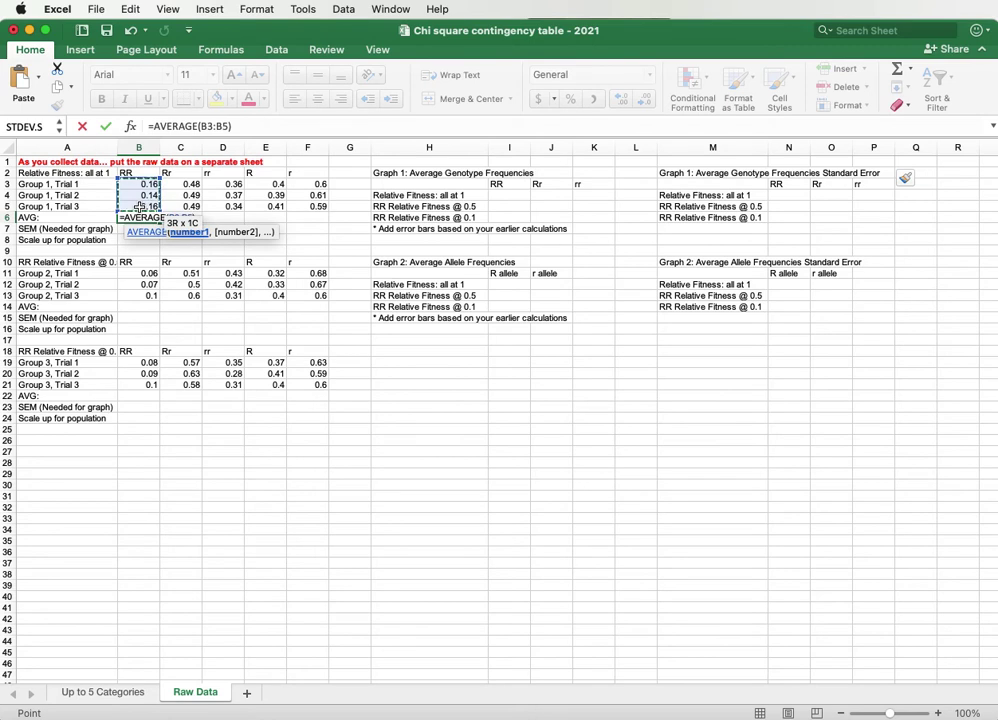
{"action": "key", "text": "Return"}
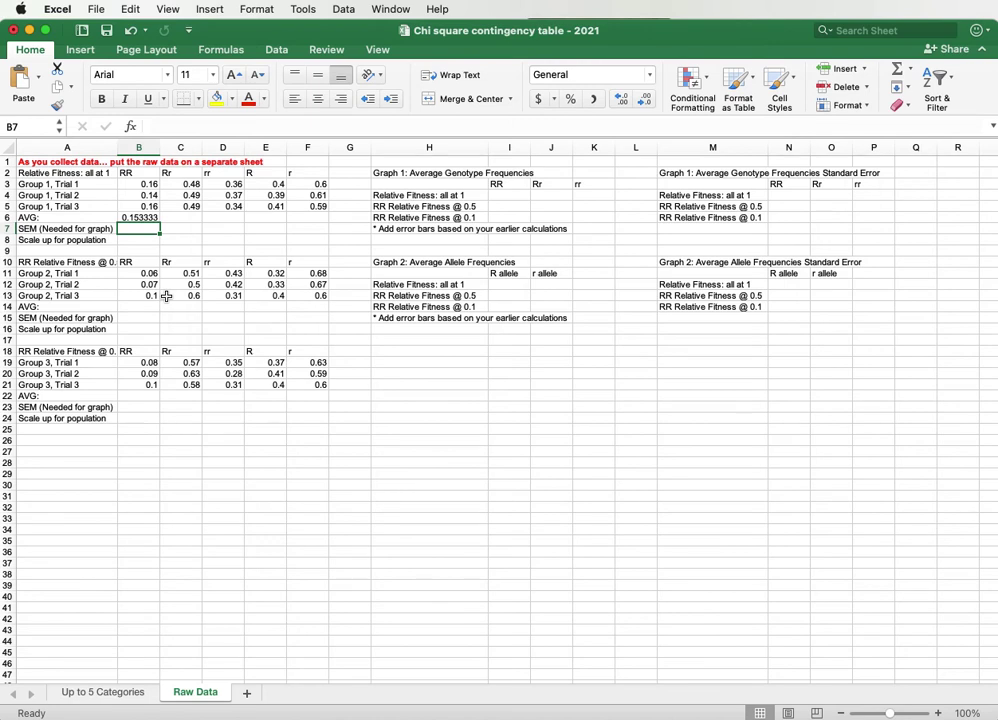
- Calculate the Group 1 standard error of the mean for RR in cell B7 with =STDEV(B3:B5)/SQRT(3)
{"action": "type", "text": "="}
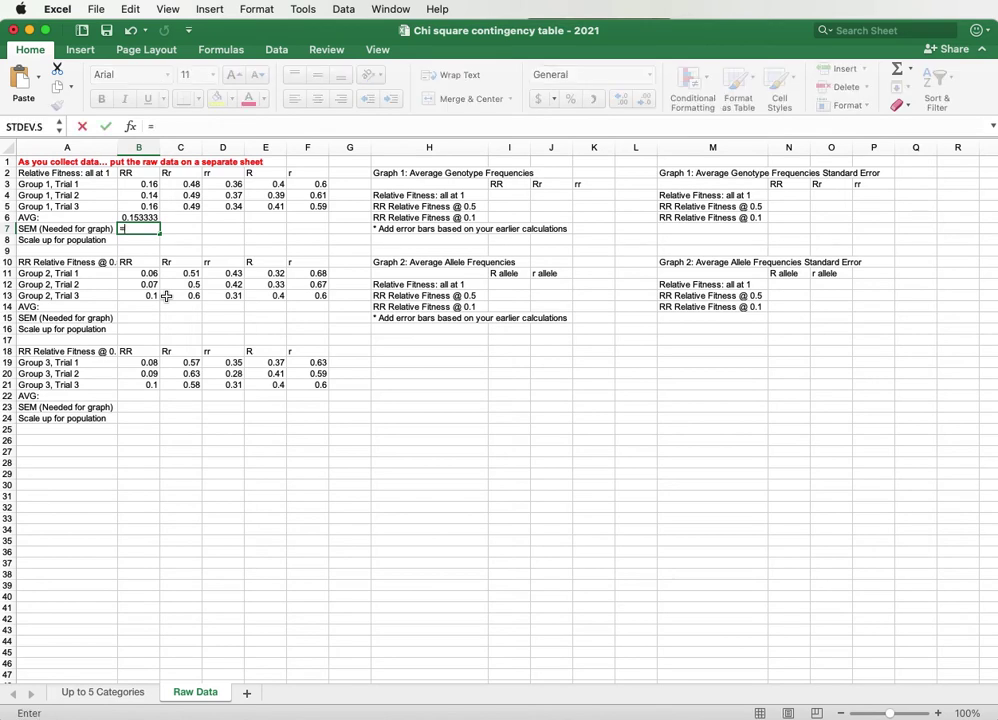
{"action": "type", "text": "std"}
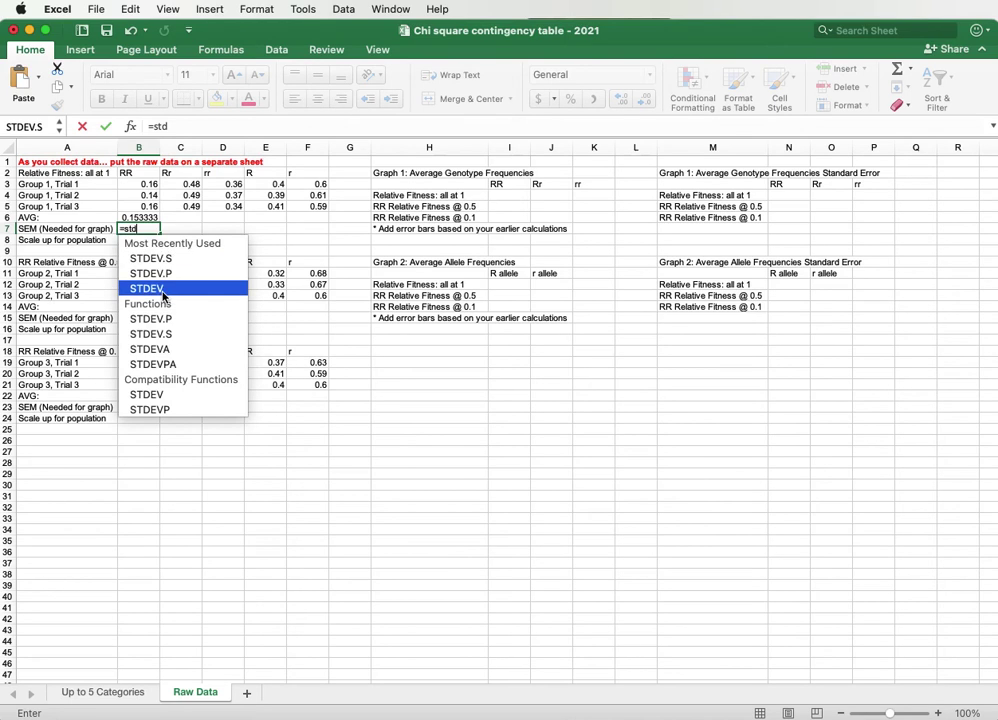
{"action": "double_click", "coordinate": [166, 291]}
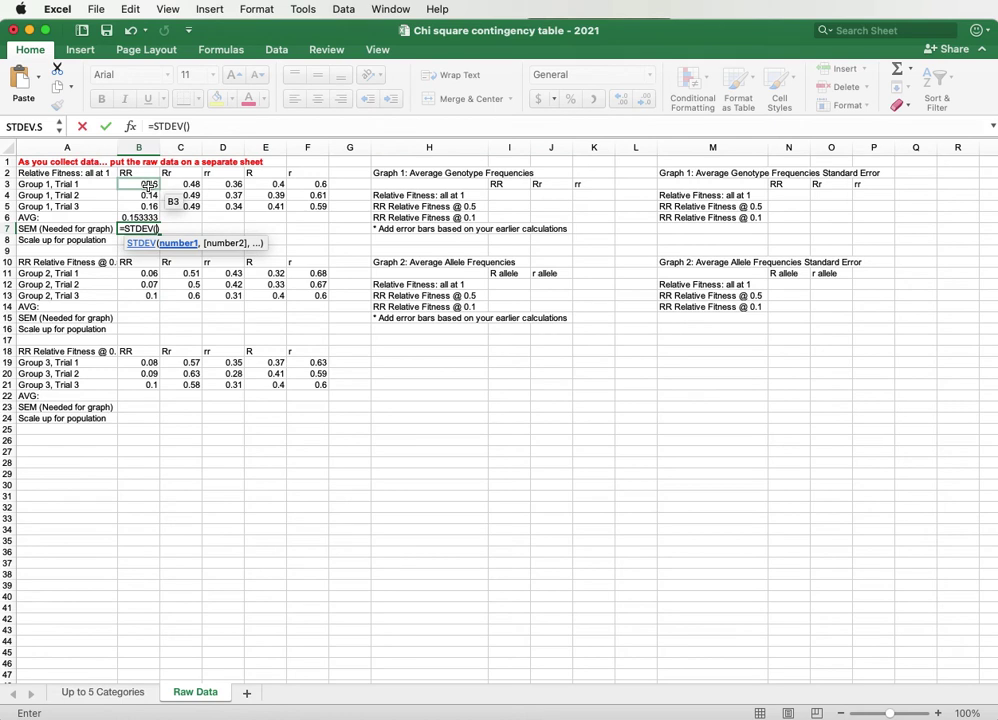
{"action": "left_click_drag", "start_coordinate": [148, 186], "coordinate": [148, 206]}
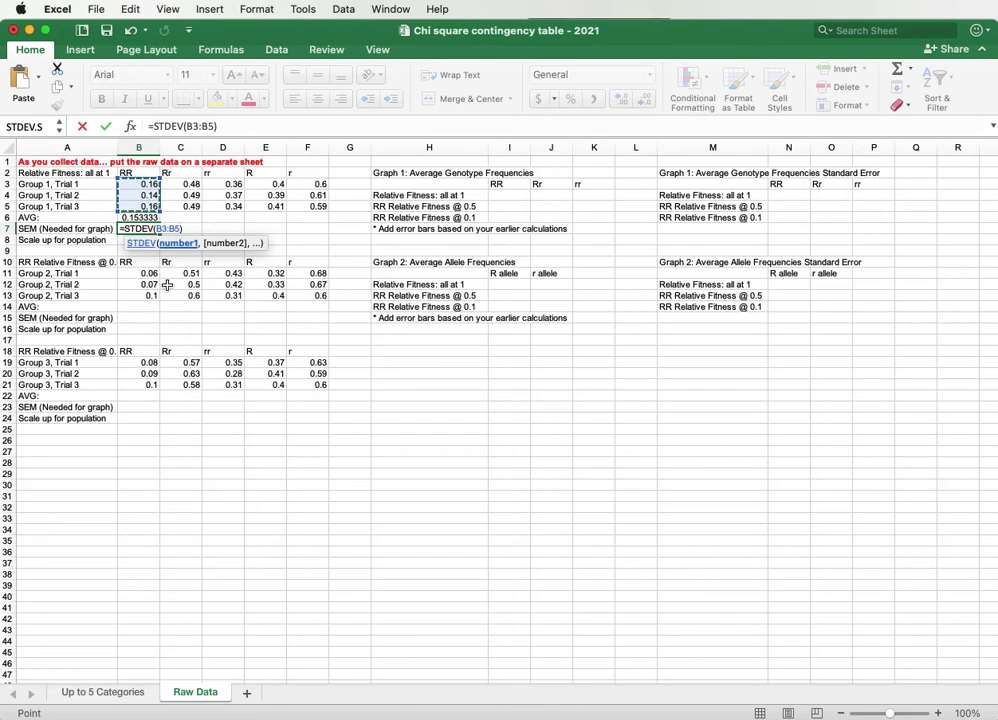
{"action": "left_click", "coordinate": [229, 128]}
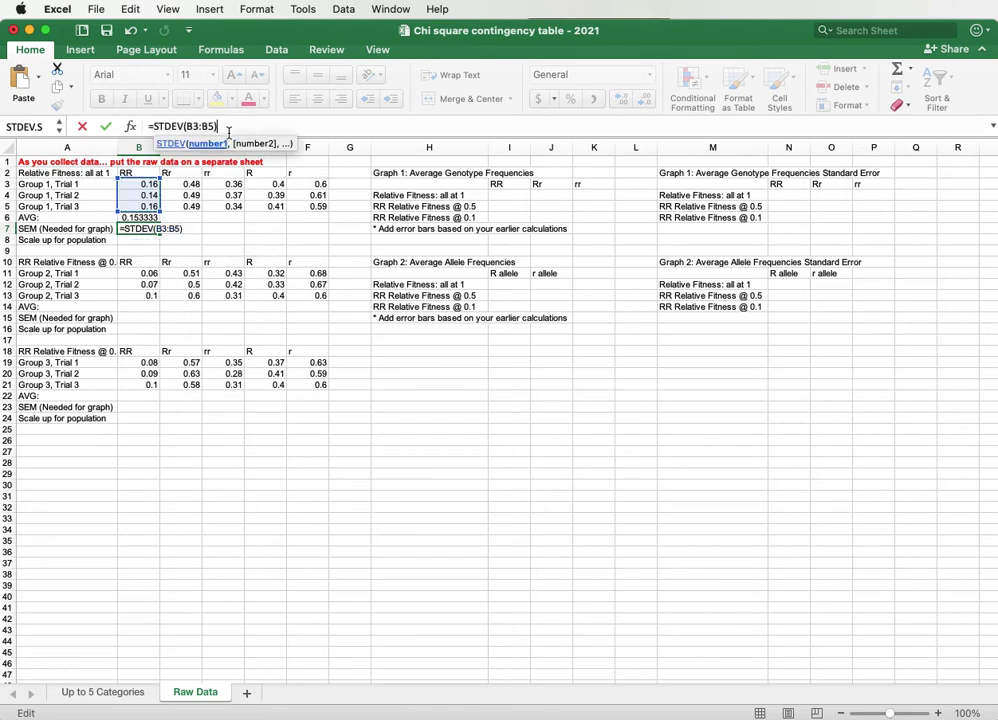
{"action": "type", "text": "/"}
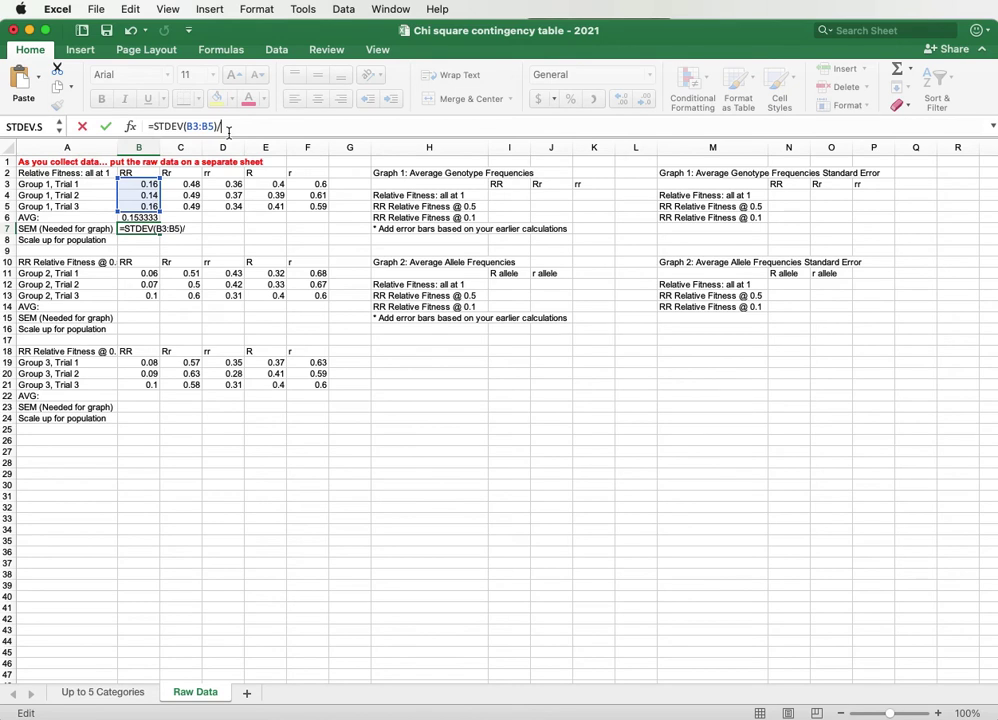
{"action": "type", "text": "SQRT"}
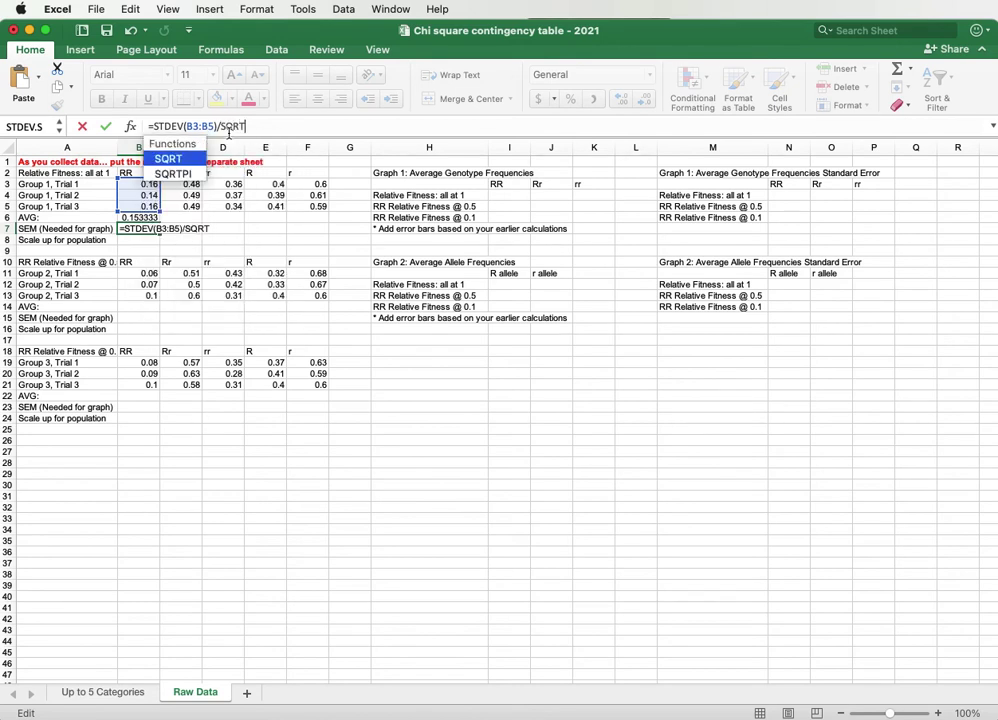
{"action": "type", "text": "(3)"}
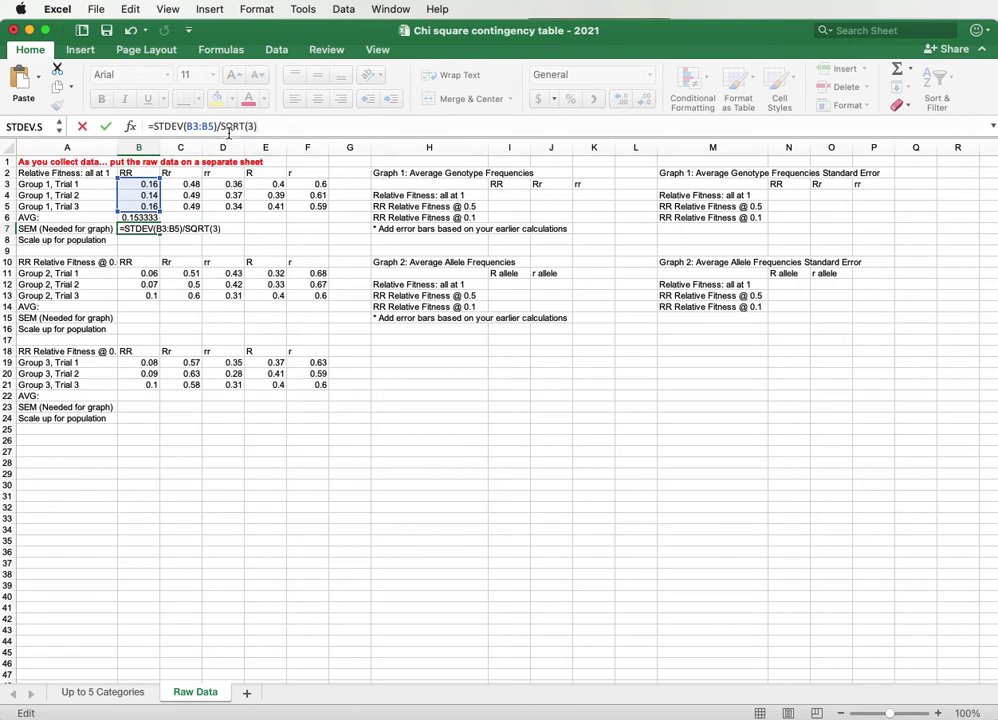
{"action": "key", "text": "Return"}
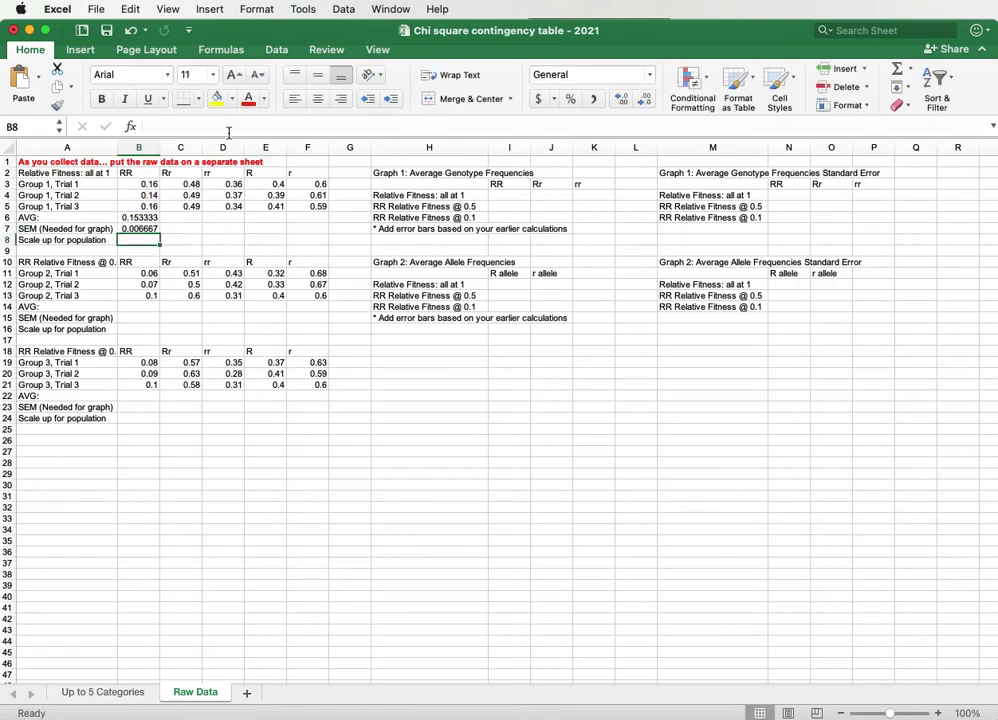
- Fill the Group 1 AVG and SEM formulas from B6:B7 across through column F and check the copied formulas
{"action": "left_click", "coordinate": [147, 219]}
{"action": "key", "text": "super+c"}
{"action": "left_click", "coordinate": [140, 228]}
{"action": "left_click", "coordinate": [150, 218]}
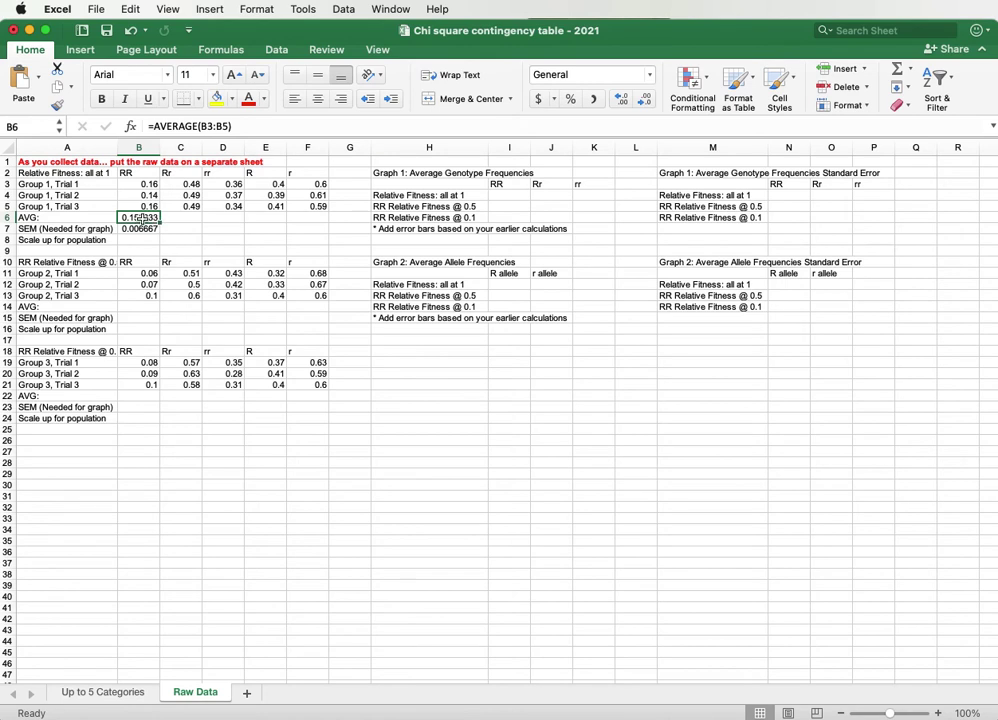
{"action": "left_click_drag", "start_coordinate": [140, 217], "coordinate": [140, 229]}
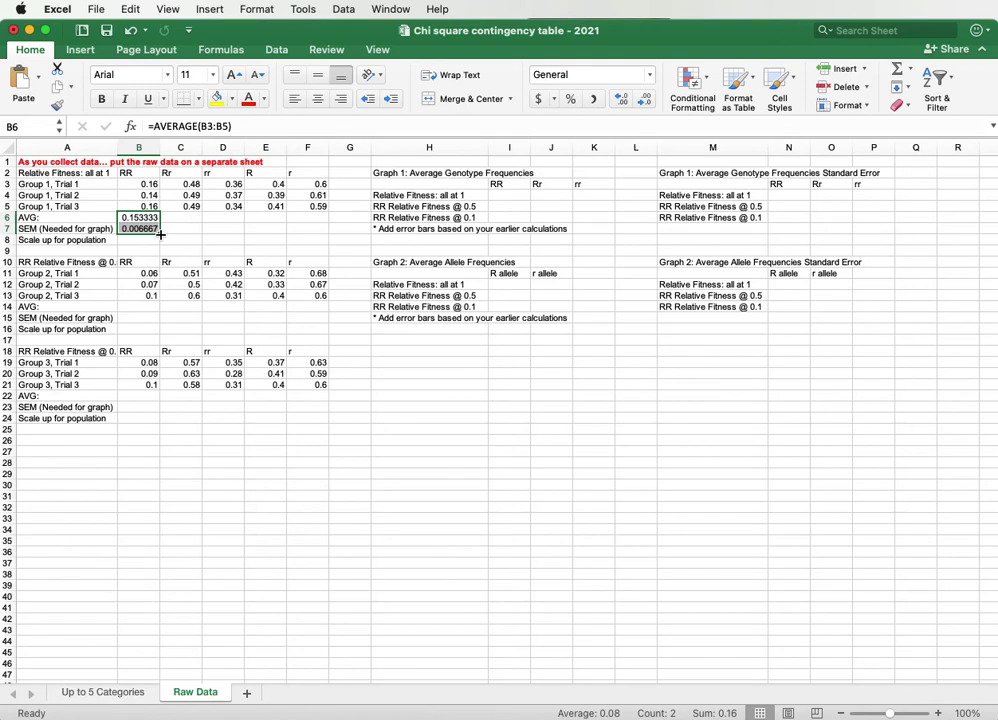
{"action": "left_click_drag", "start_coordinate": [160, 234], "coordinate": [316, 232]}
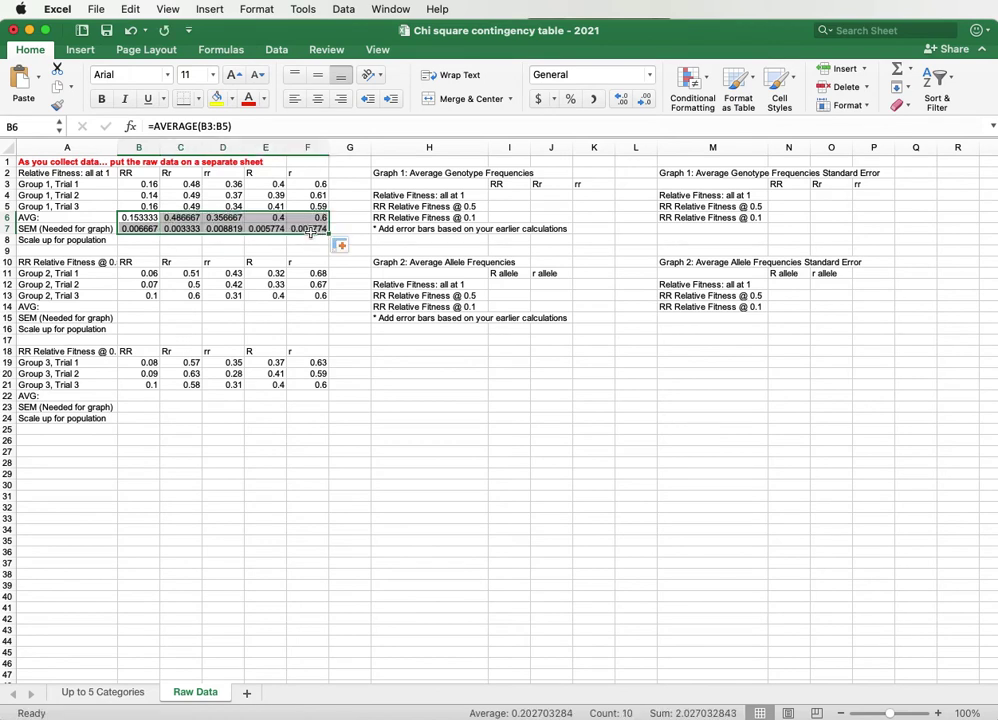
{"action": "left_click", "coordinate": [180, 218]}
{"action": "left_click", "coordinate": [223, 229]}
{"action": "left_click", "coordinate": [180, 229]}
{"action": "left_click", "coordinate": [223, 218]}
{"action": "left_click", "coordinate": [264, 219]}
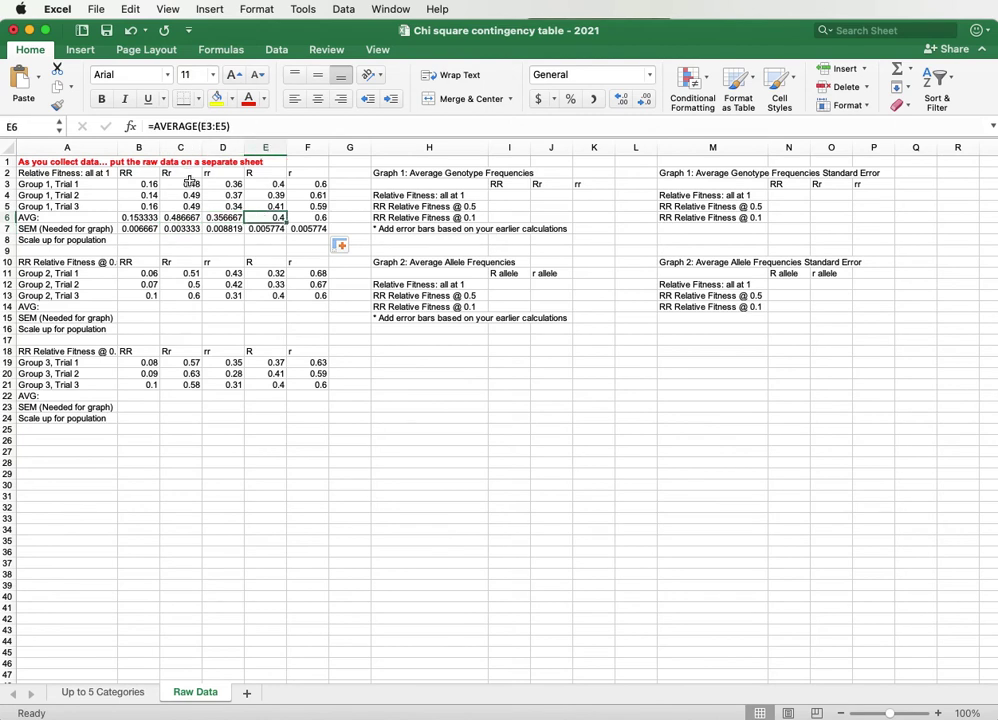
{"action": "left_click", "coordinate": [223, 240]}
- Copy the Group 1 AVG and SEM formulas in B6:F7 to the Group 2 rows starting at B14 and check their references
{"action": "left_click", "coordinate": [148, 218]}
{"action": "left_click_drag", "start_coordinate": [148, 218], "coordinate": [314, 229]}
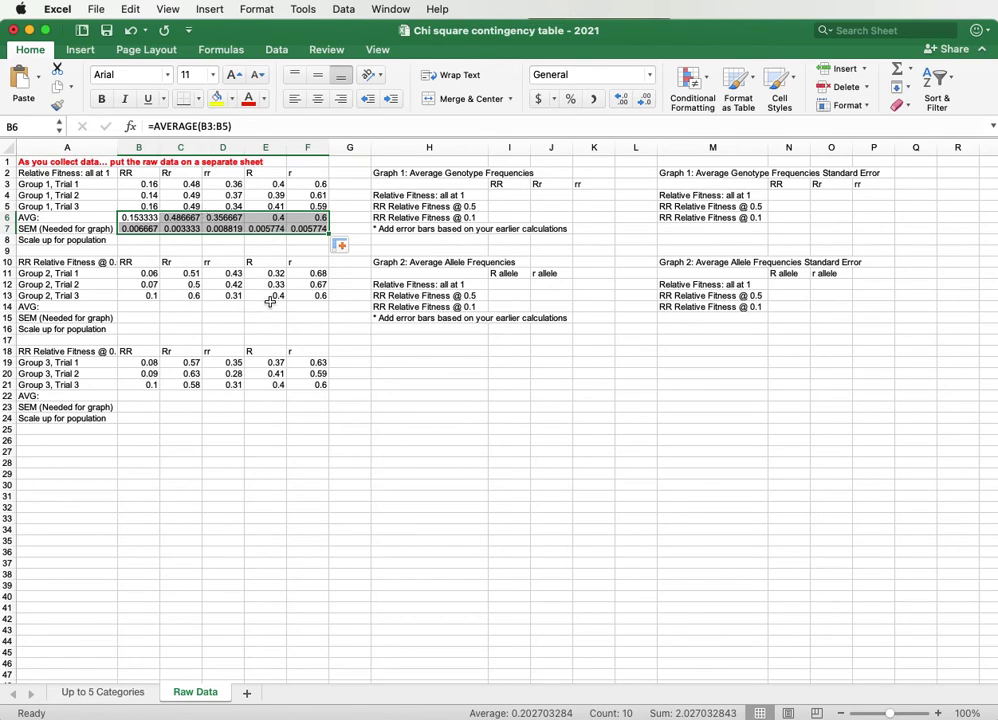
{"action": "right_click", "coordinate": [249, 231]}
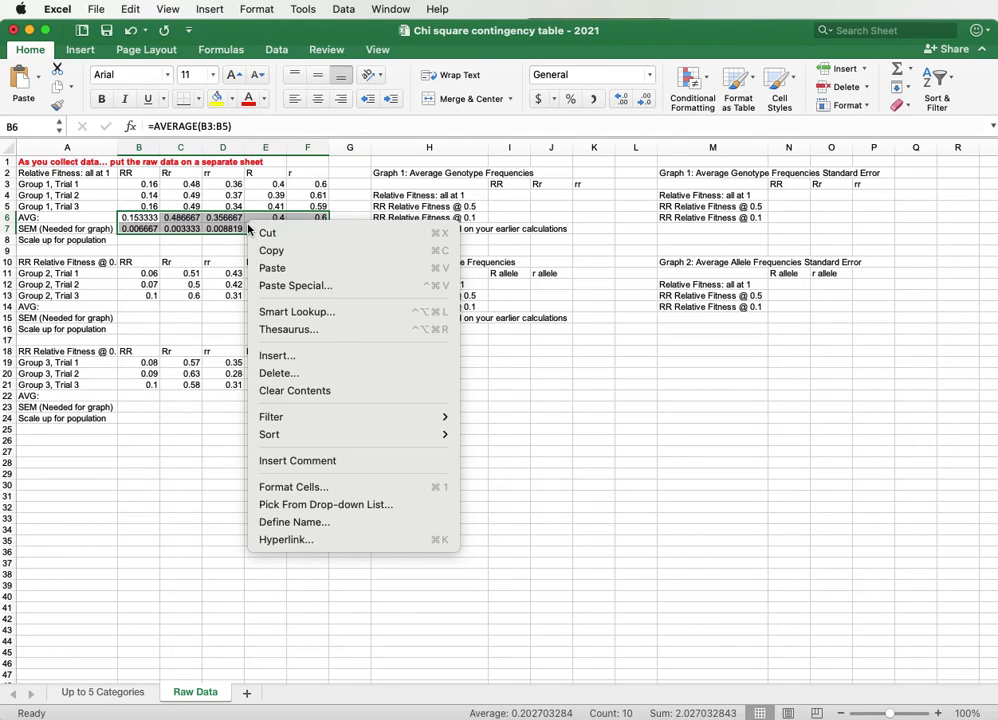
{"action": "left_click", "coordinate": [283, 250]}
{"action": "left_click", "coordinate": [146, 306]}
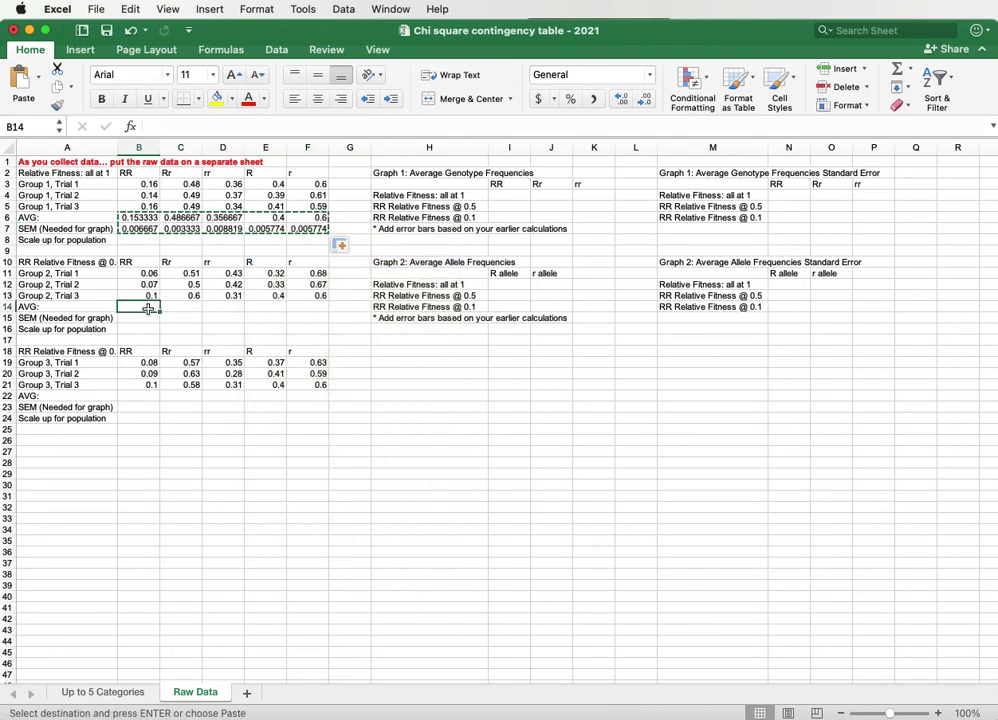
{"action": "right_click", "coordinate": [148, 313]}
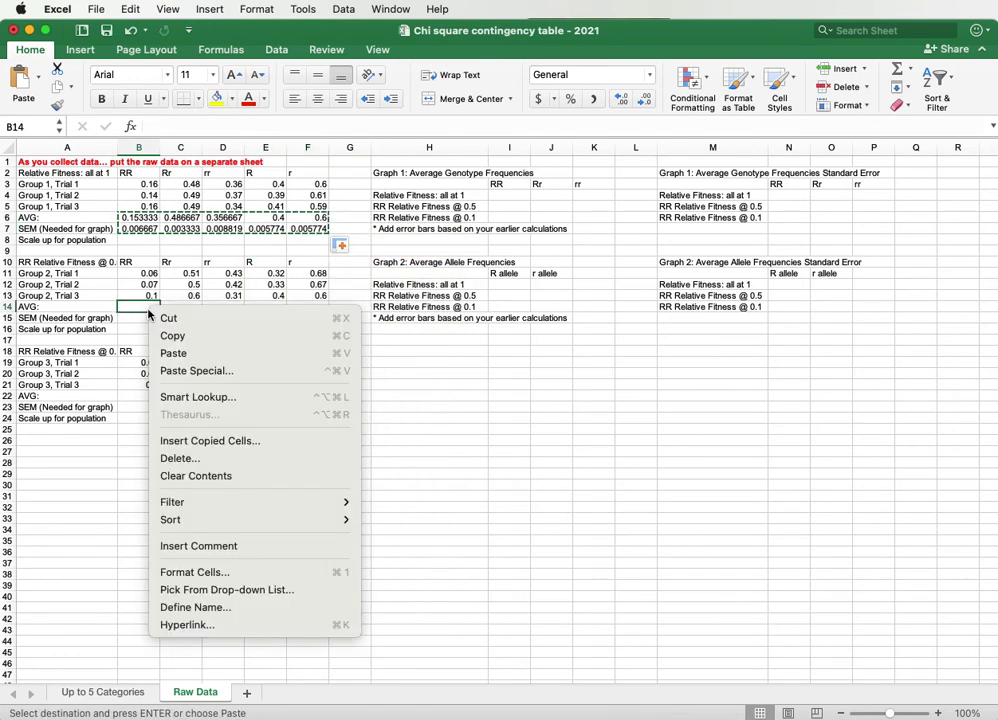
{"action": "left_click", "coordinate": [215, 353]}
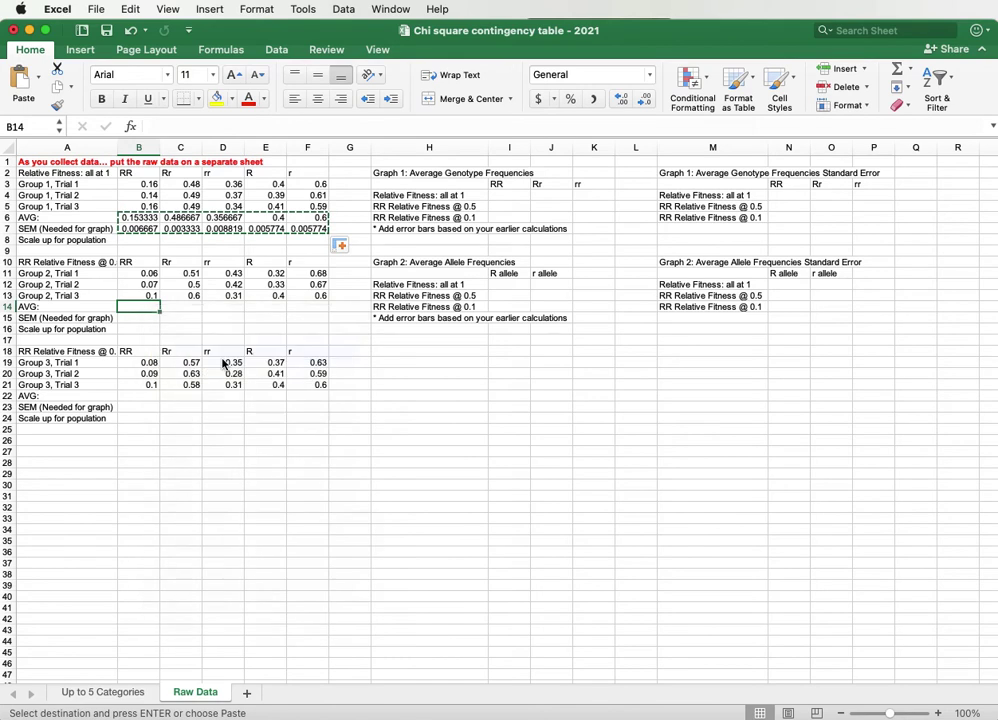
{"action": "left_click", "coordinate": [199, 340]}
{"action": "left_click", "coordinate": [142, 312]}
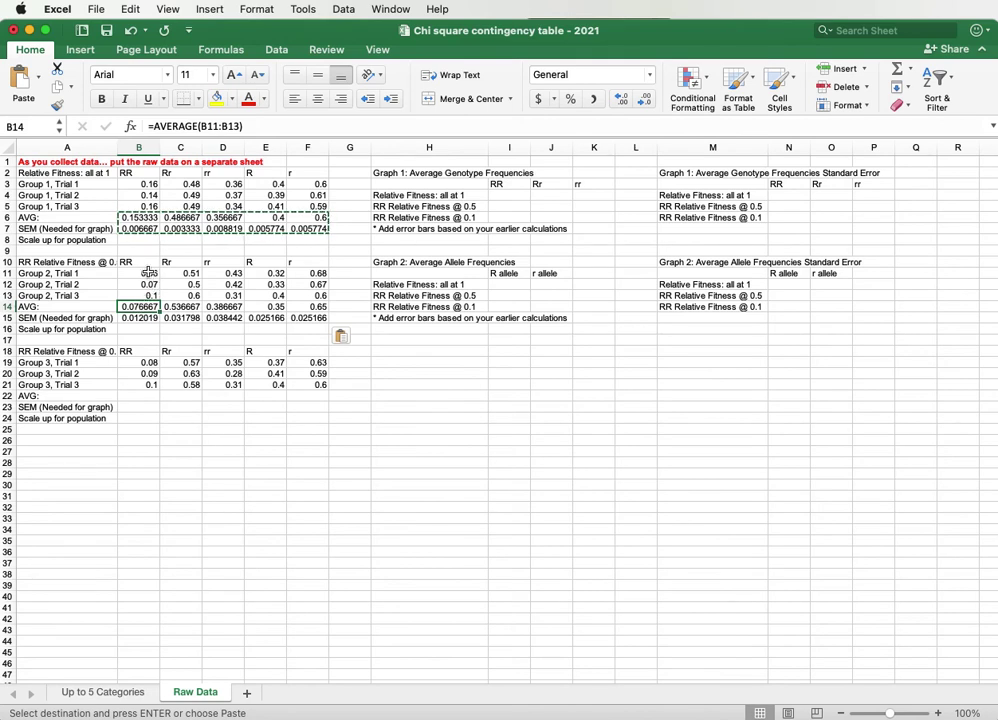
{"action": "left_click", "coordinate": [148, 316]}
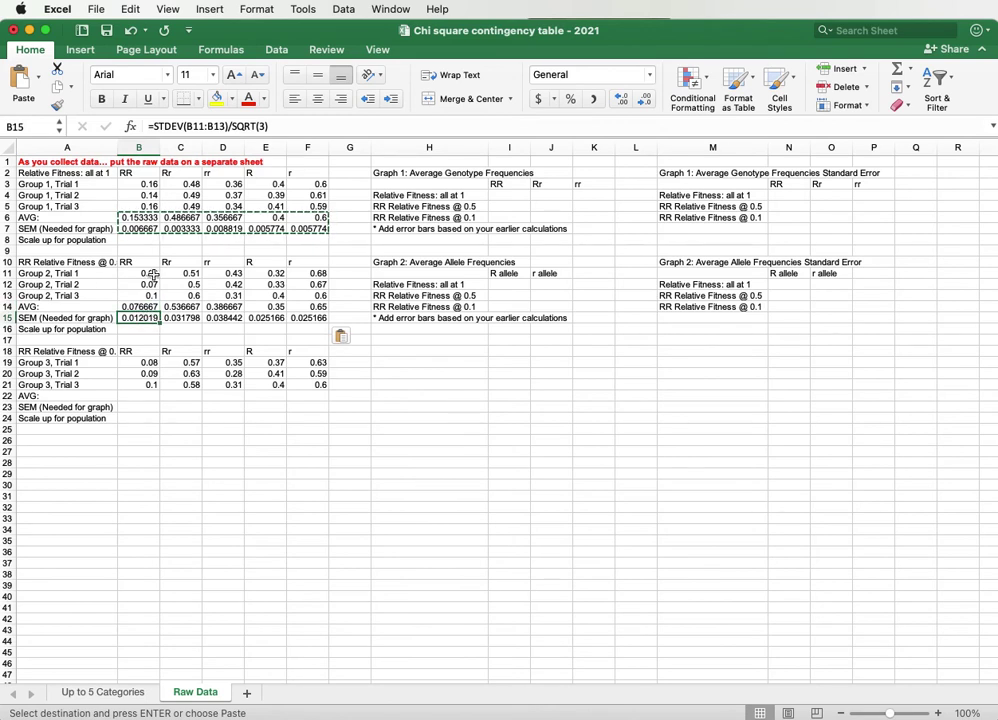
- Paste the copied AVG and SEM formulas into the Group 3 rows starting at B22 and check their references
{"action": "left_click_drag", "start_coordinate": [156, 318], "coordinate": [264, 316]}
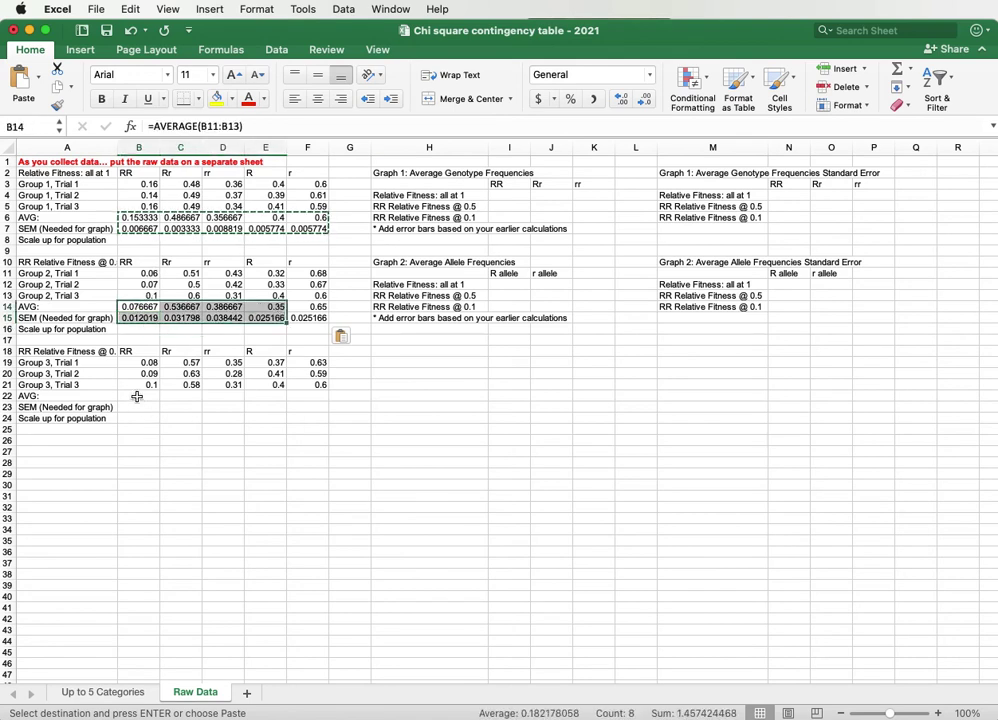
{"action": "left_click", "coordinate": [137, 397]}
{"action": "key", "text": "super+v"}
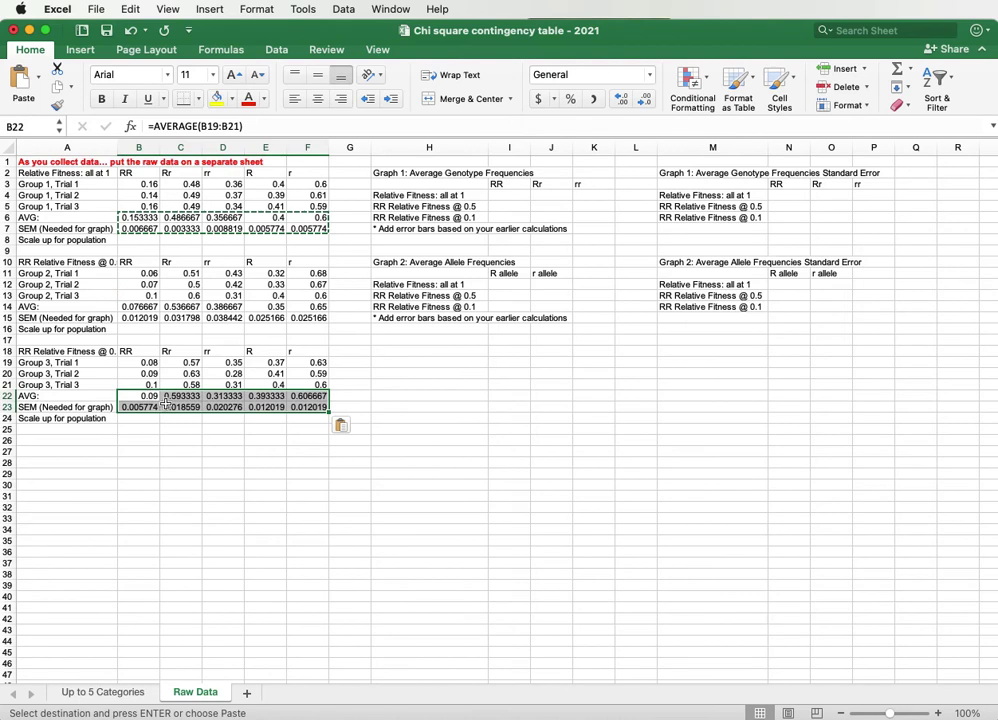
{"action": "left_click", "coordinate": [178, 416]}
{"action": "left_click", "coordinate": [145, 397]}
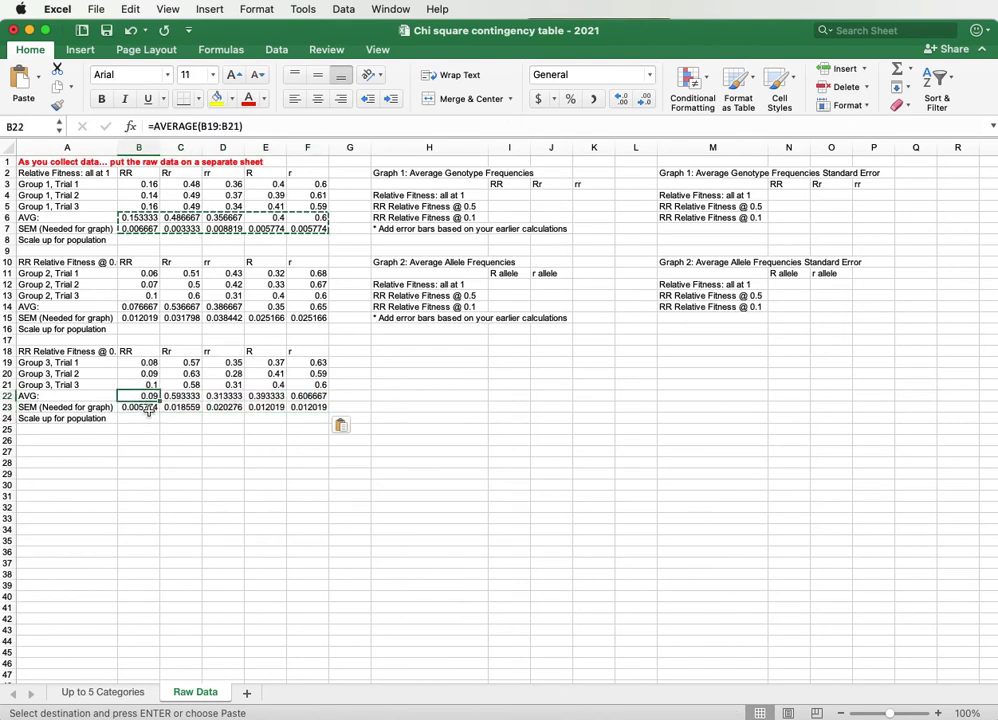
{"action": "left_click", "coordinate": [148, 408]}
{"action": "left_click", "coordinate": [196, 430]}
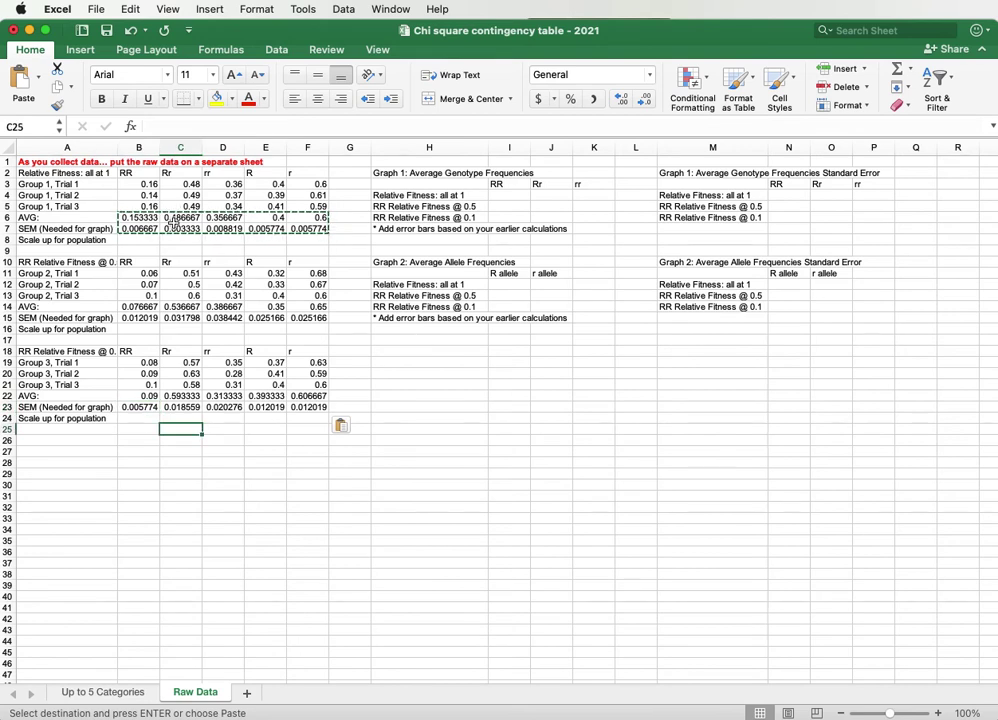
{"action": "left_click", "coordinate": [368, 231]}
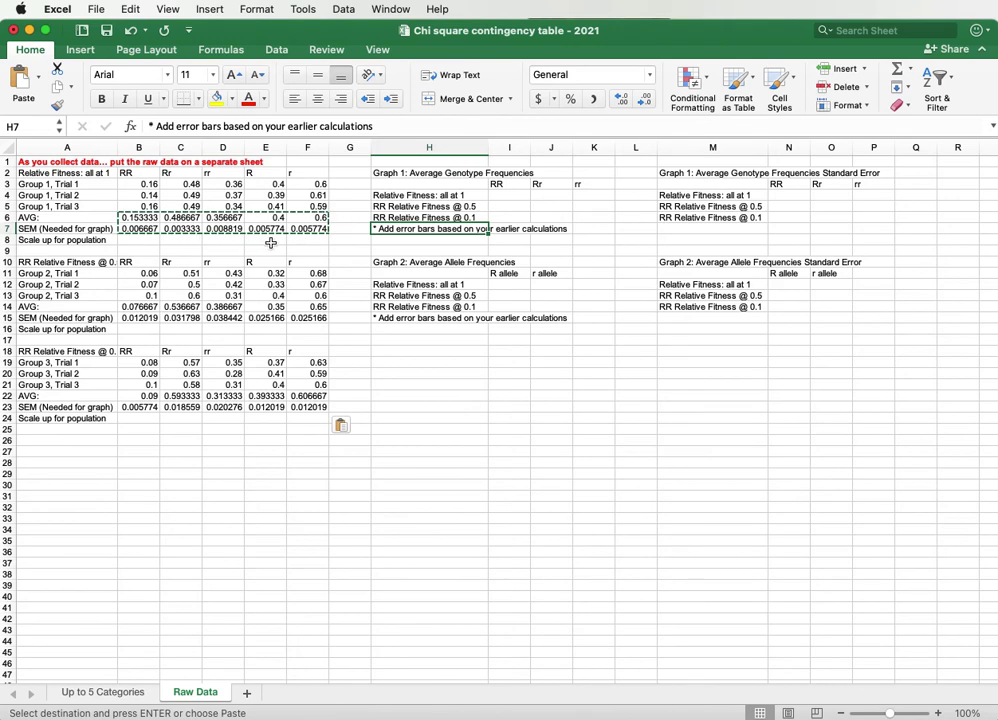
{"action": "left_click", "coordinate": [128, 242]}
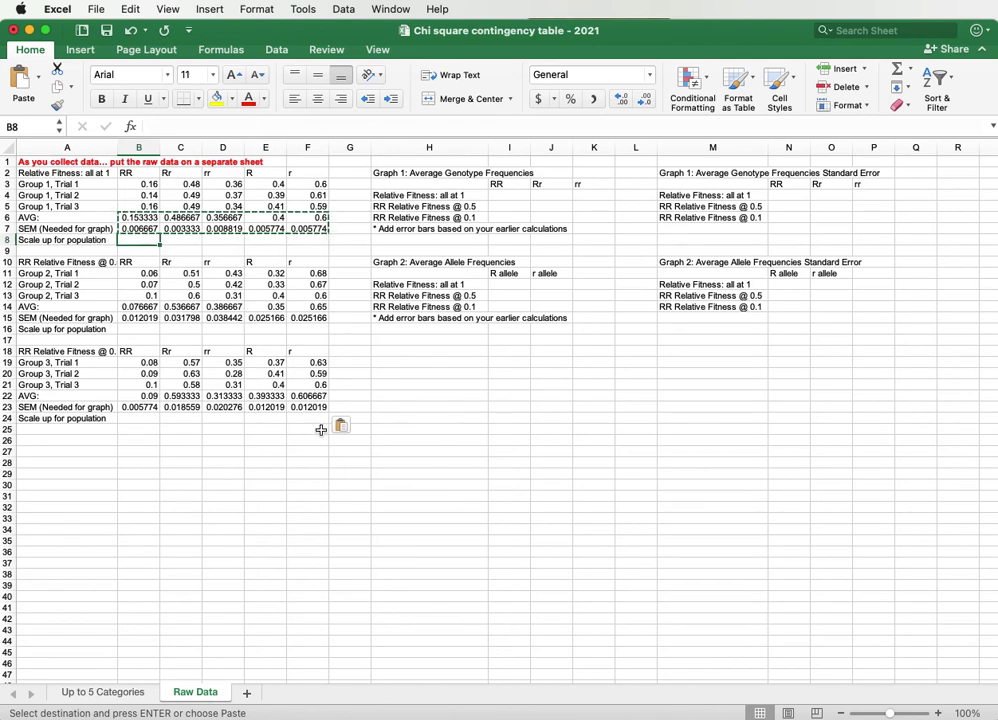
{"action": "left_click", "coordinate": [215, 249]}
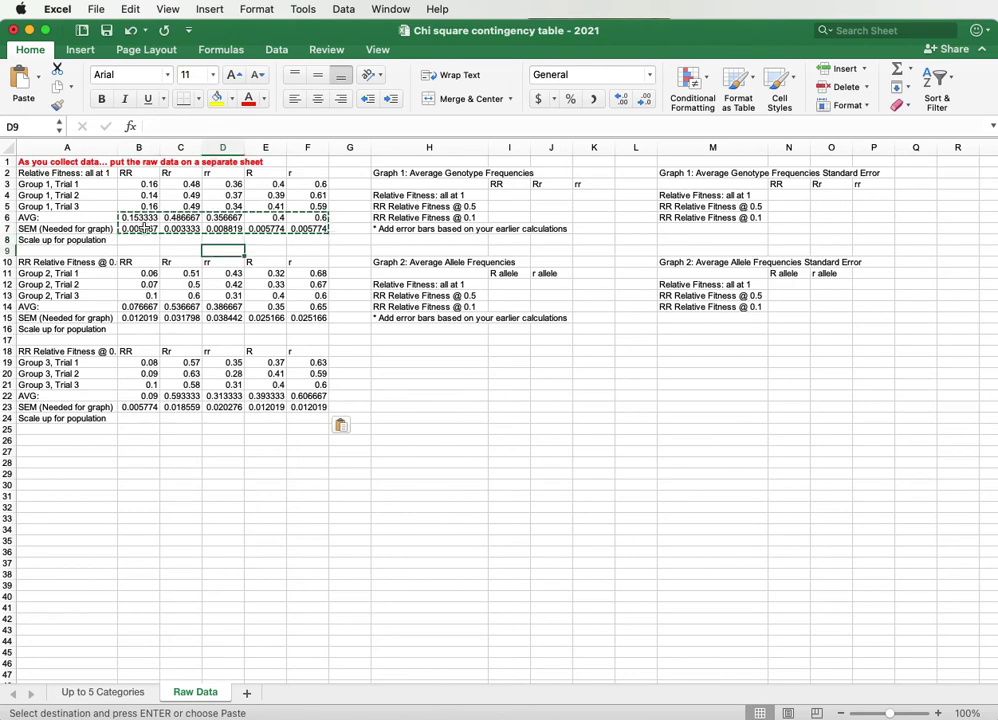
{"action": "left_click", "coordinate": [294, 241]}
{"action": "left_click", "coordinate": [468, 205]}
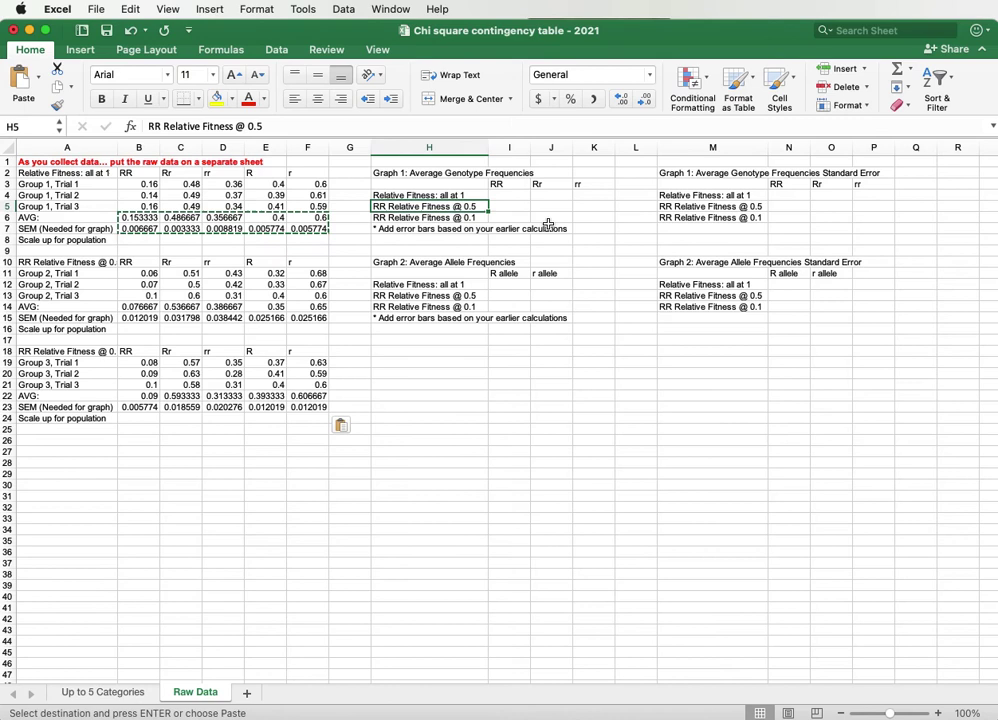
{"action": "left_click", "coordinate": [514, 194]}
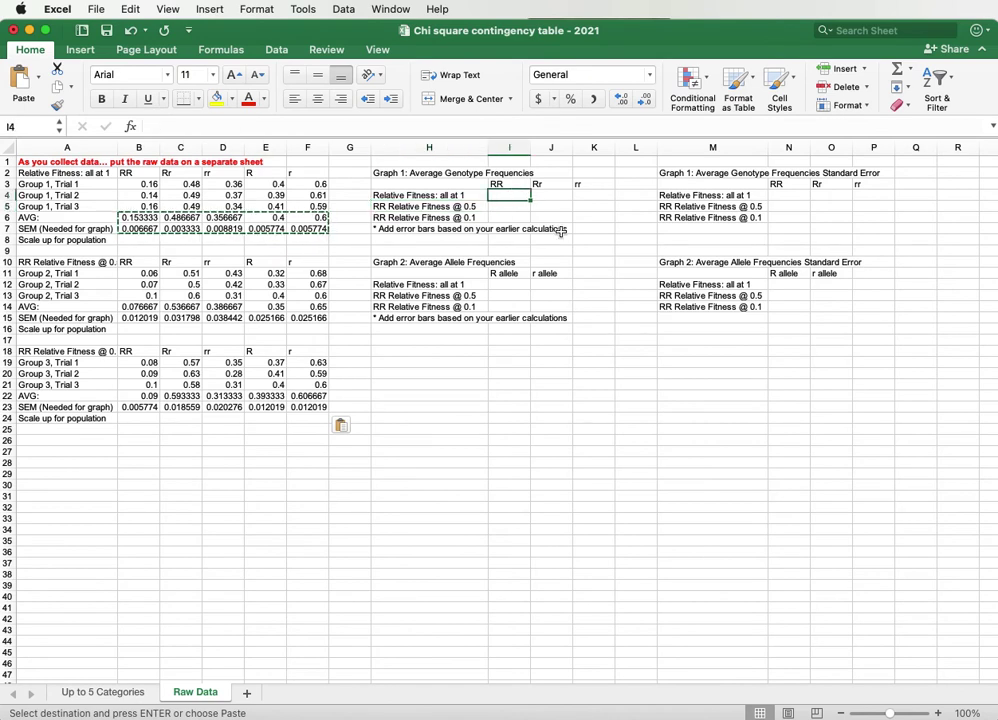
{"action": "left_click", "coordinate": [318, 273]}
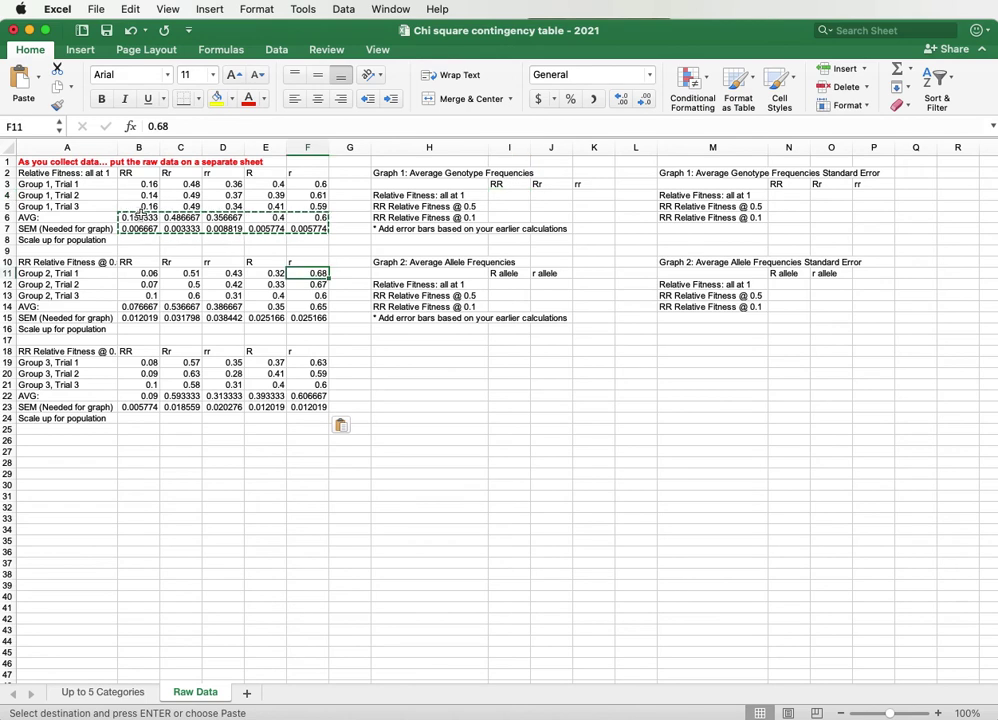
- Copy the RR, Rr and rr averages of all three groups together: B6:D6, B14:D14 and B22:D22
{"action": "left_click", "coordinate": [150, 218]}
{"action": "left_click", "coordinate": [228, 271]}
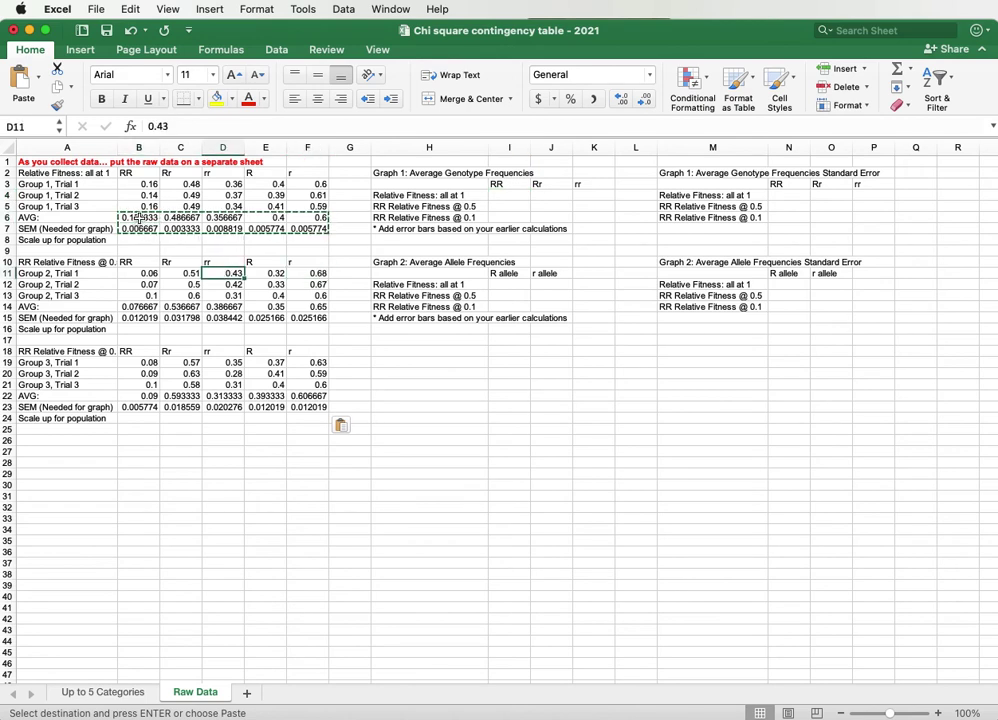
{"action": "left_click", "coordinate": [138, 218]}
{"action": "left_click_drag", "start_coordinate": [135, 217], "coordinate": [218, 217]}
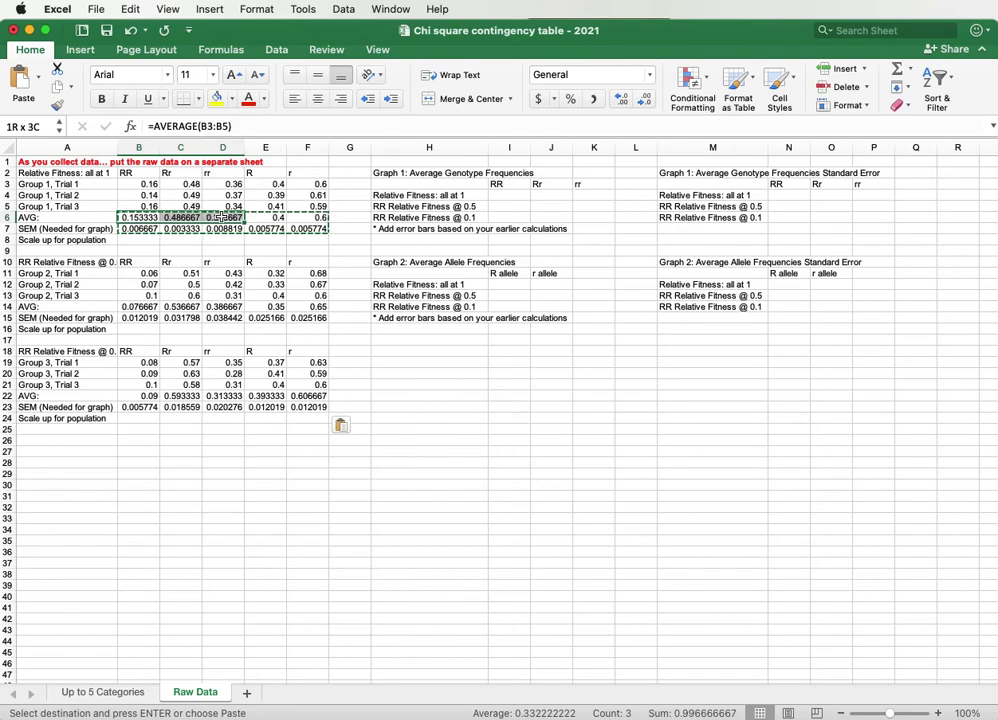
{"action": "left_click_drag", "start_coordinate": [222, 217], "coordinate": [222, 217]}
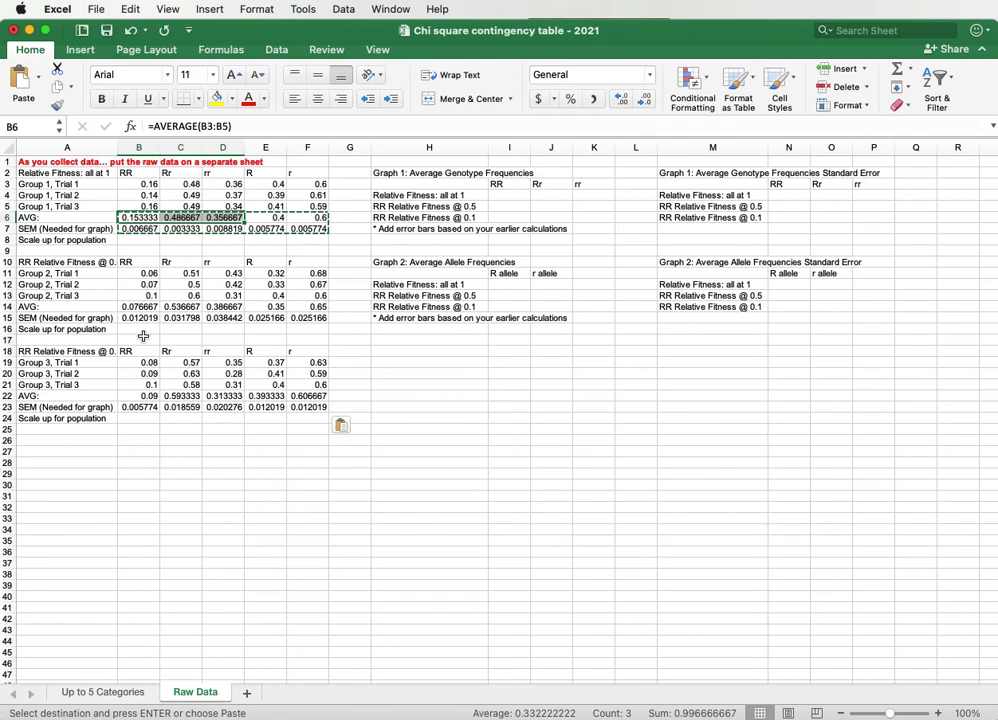
{"action": "left_click_drag", "start_coordinate": [146, 308], "coordinate": [214, 307]}
{"action": "left_click_drag", "start_coordinate": [140, 396], "coordinate": [221, 397]}
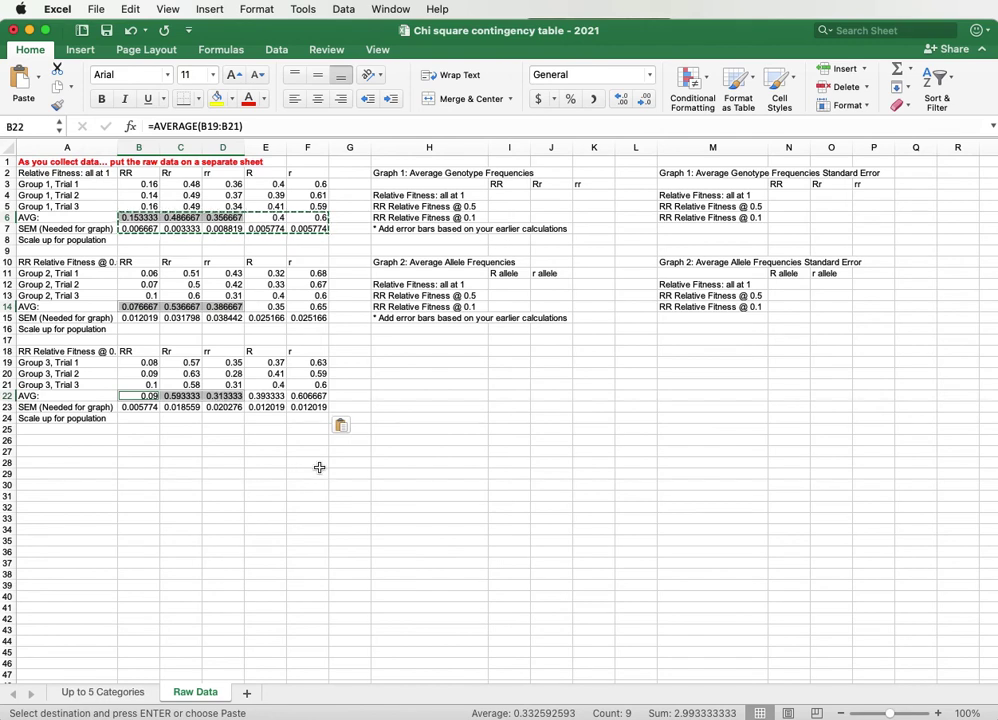
{"action": "right_click", "coordinate": [233, 397]}
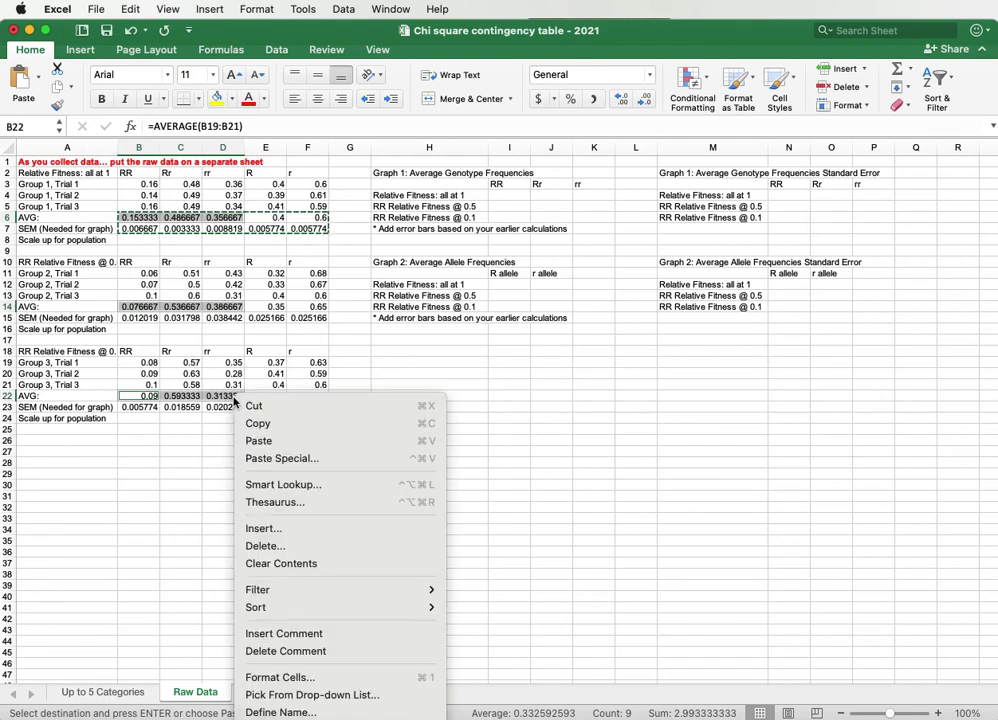
{"action": "left_click", "coordinate": [278, 422]}
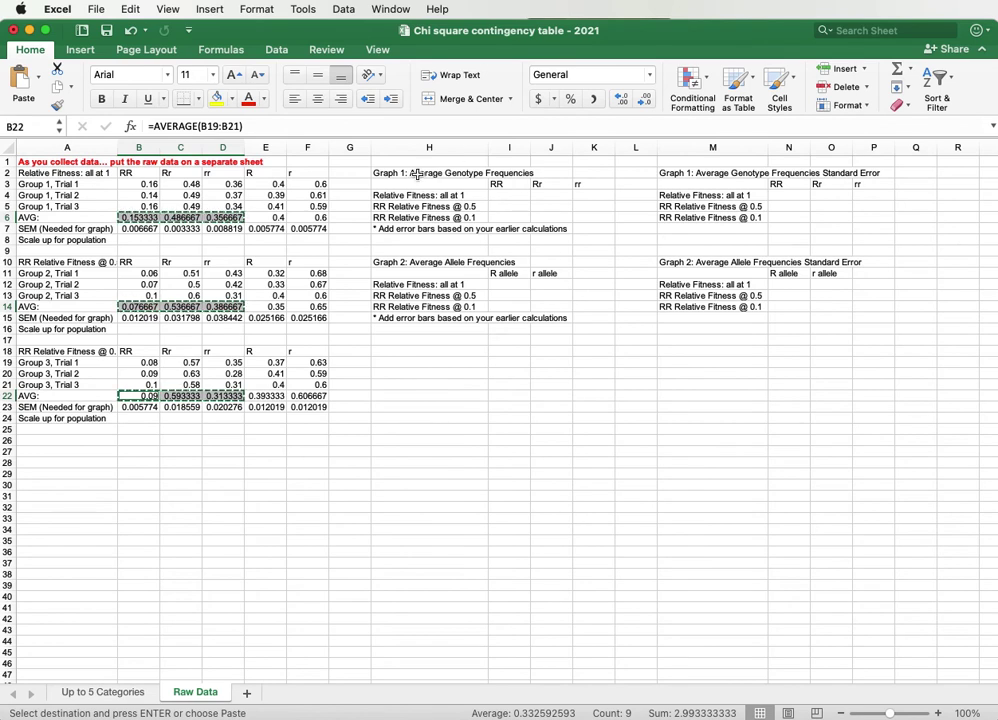
- Paste the copied genotype averages as values only into the Graph 1: Average Genotype Frequencies table, starting at I4
{"action": "left_click", "coordinate": [510, 197]}
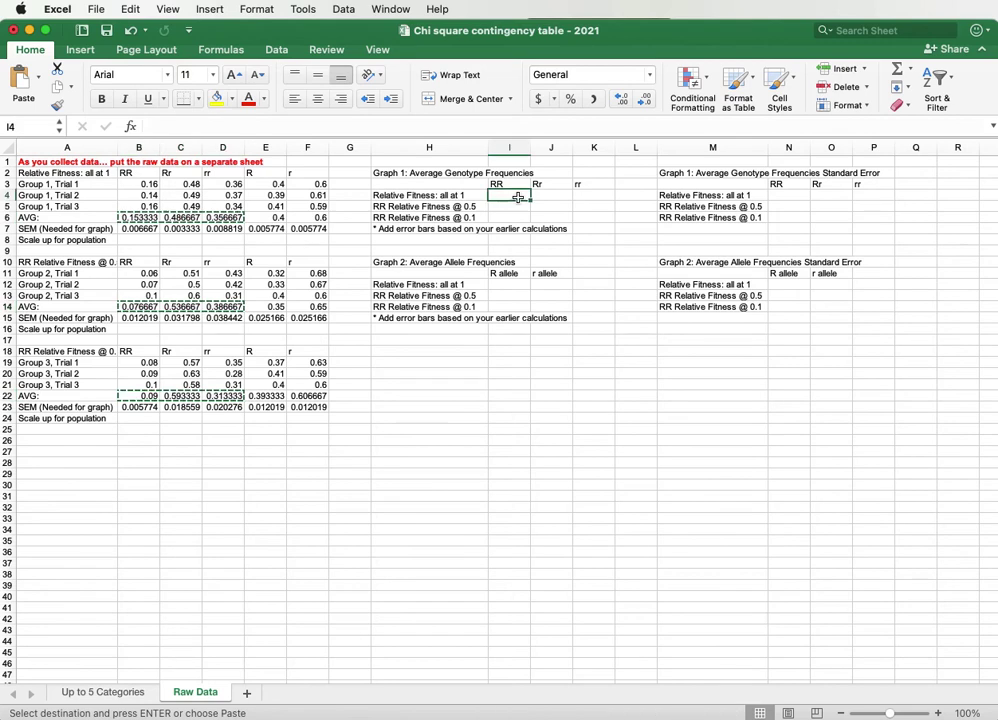
{"action": "right_click", "coordinate": [519, 197]}
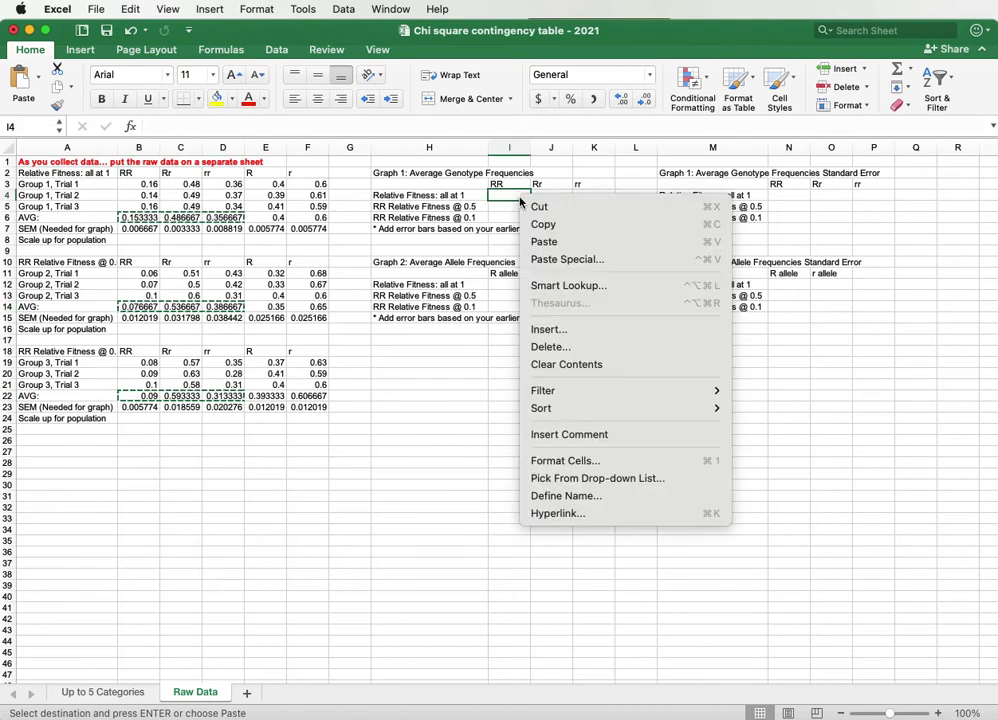
{"action": "left_click", "coordinate": [564, 259]}
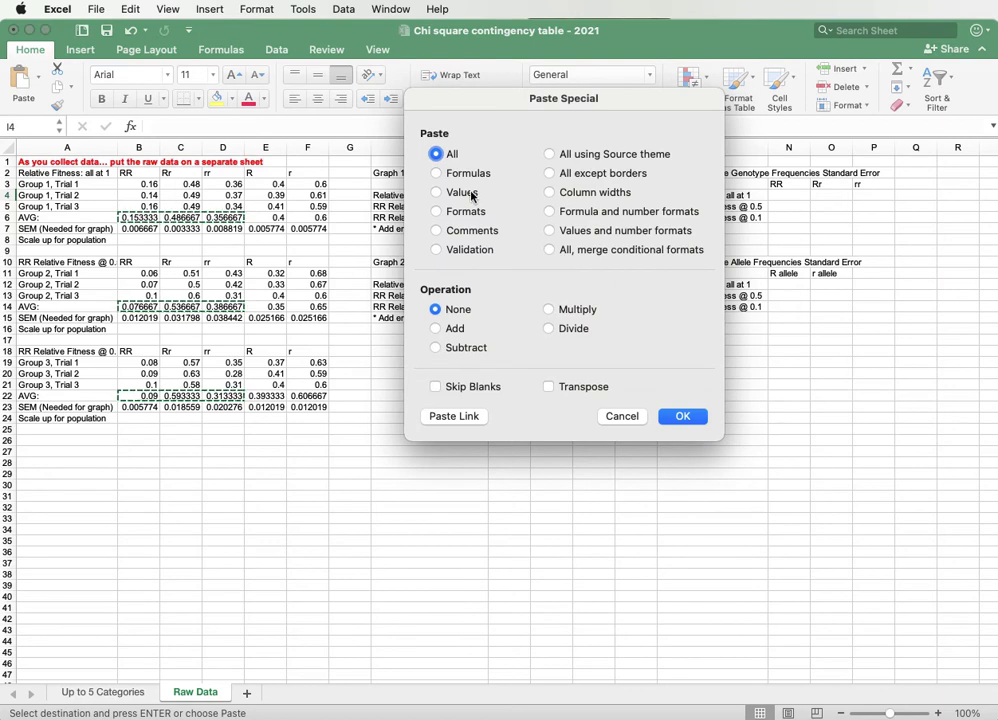
{"action": "left_click", "coordinate": [471, 197]}
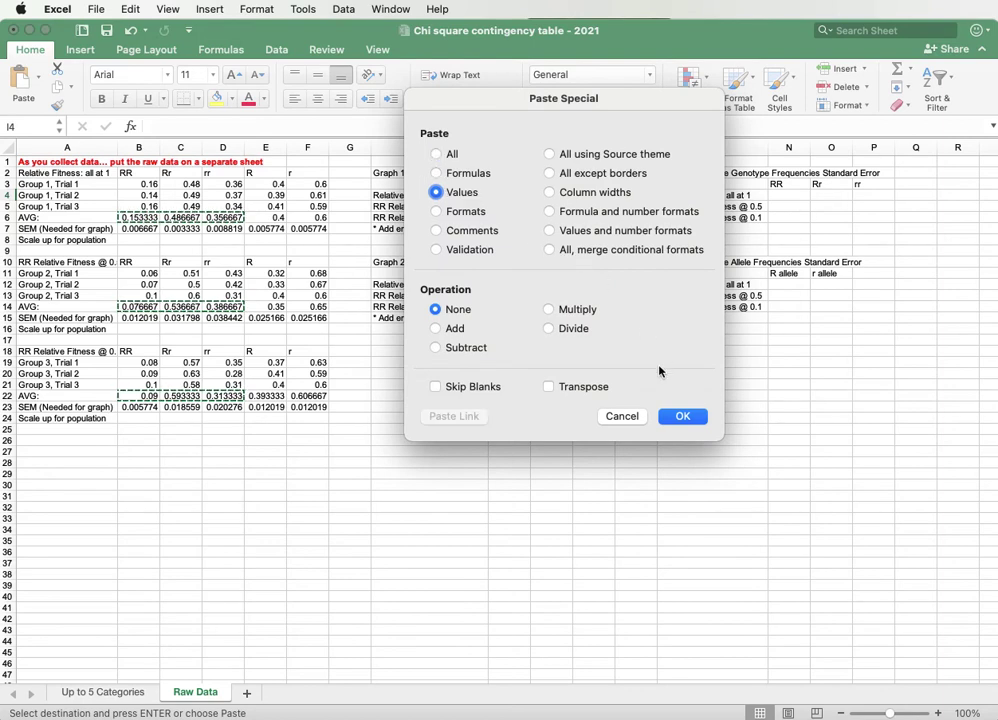
{"action": "left_click", "coordinate": [683, 416]}
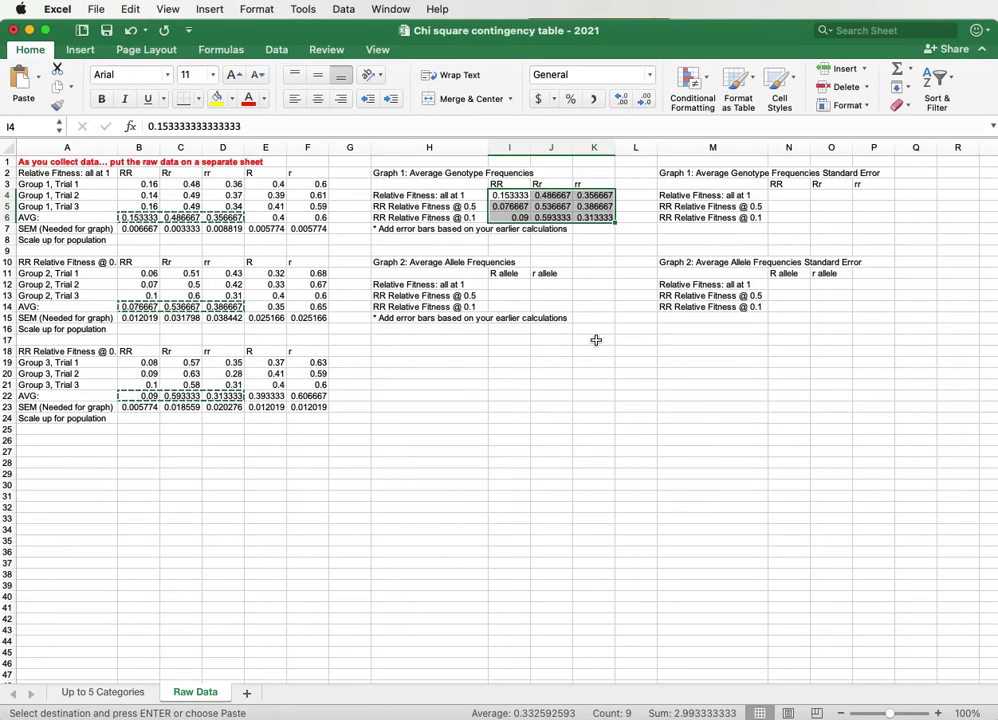
{"action": "left_click", "coordinate": [435, 340]}
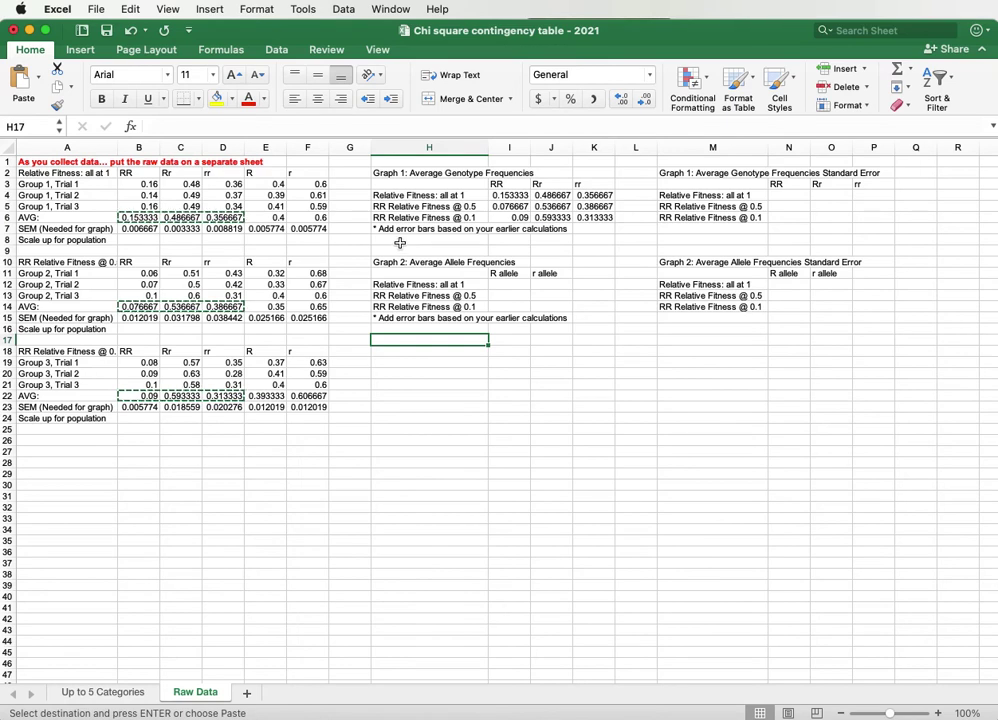
- Copy the R and r allele averages of all three groups together: E6:F6, E14:F14 and E22:F22
{"action": "left_click", "coordinate": [124, 228]}
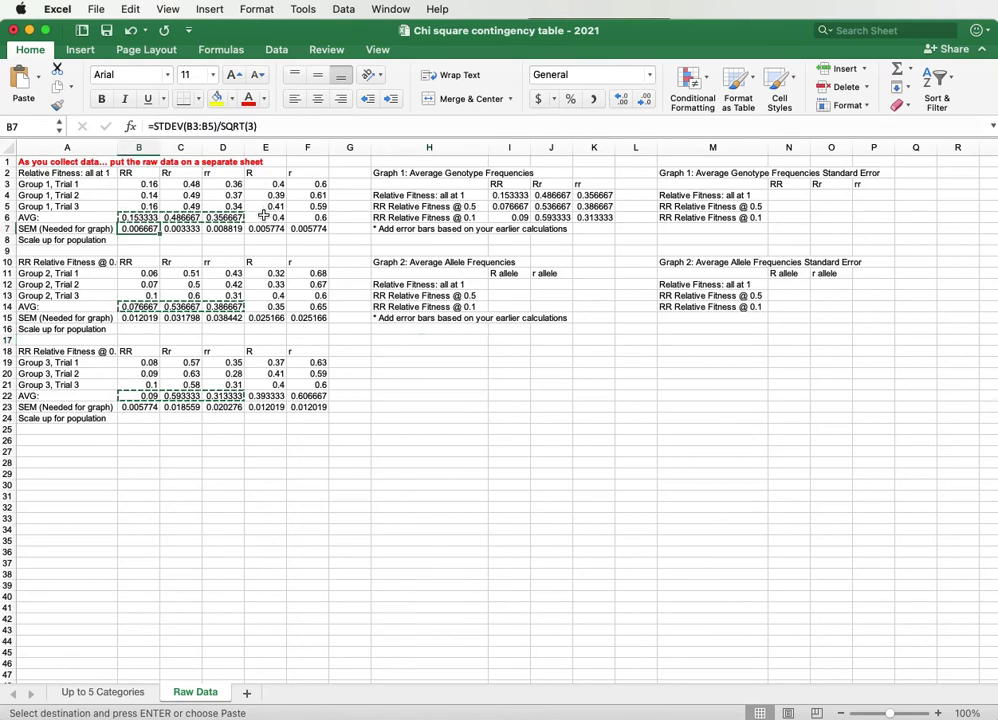
{"action": "left_click_drag", "start_coordinate": [263, 216], "coordinate": [307, 217]}
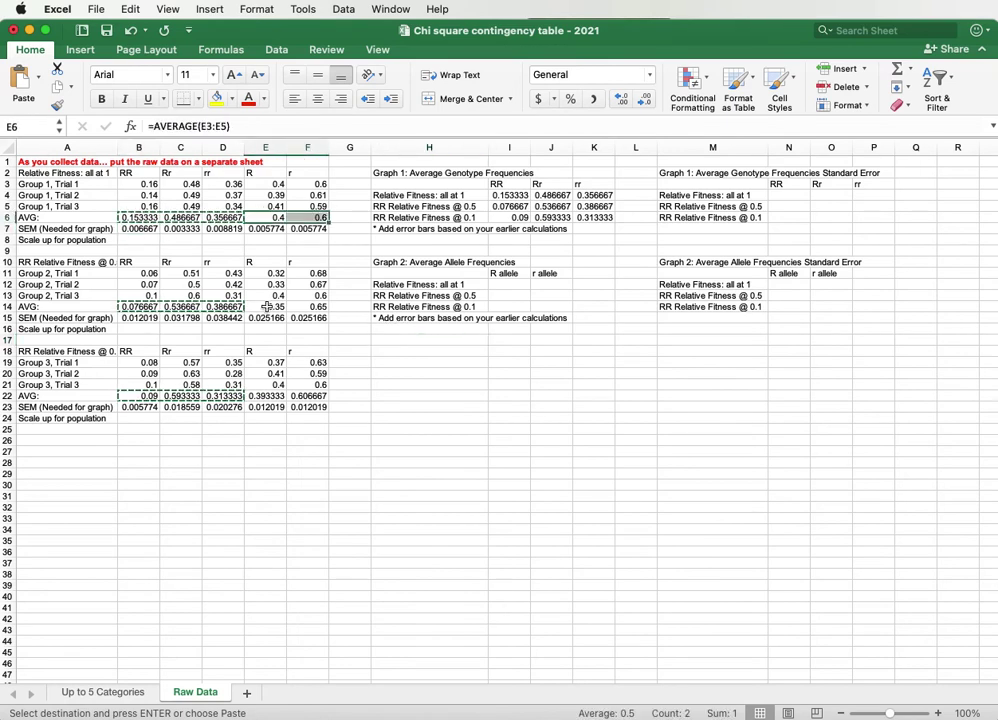
{"action": "left_click_drag", "start_coordinate": [260, 306], "coordinate": [307, 306]}
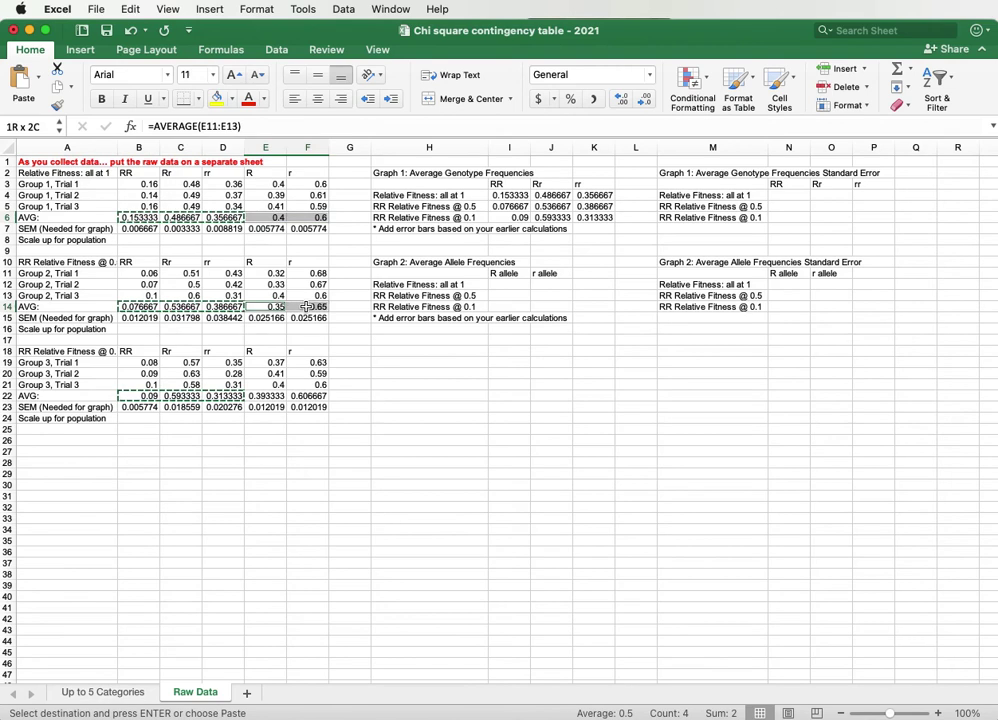
{"action": "left_click_drag", "start_coordinate": [262, 396], "coordinate": [307, 396]}
{"action": "right_click", "coordinate": [309, 398]}
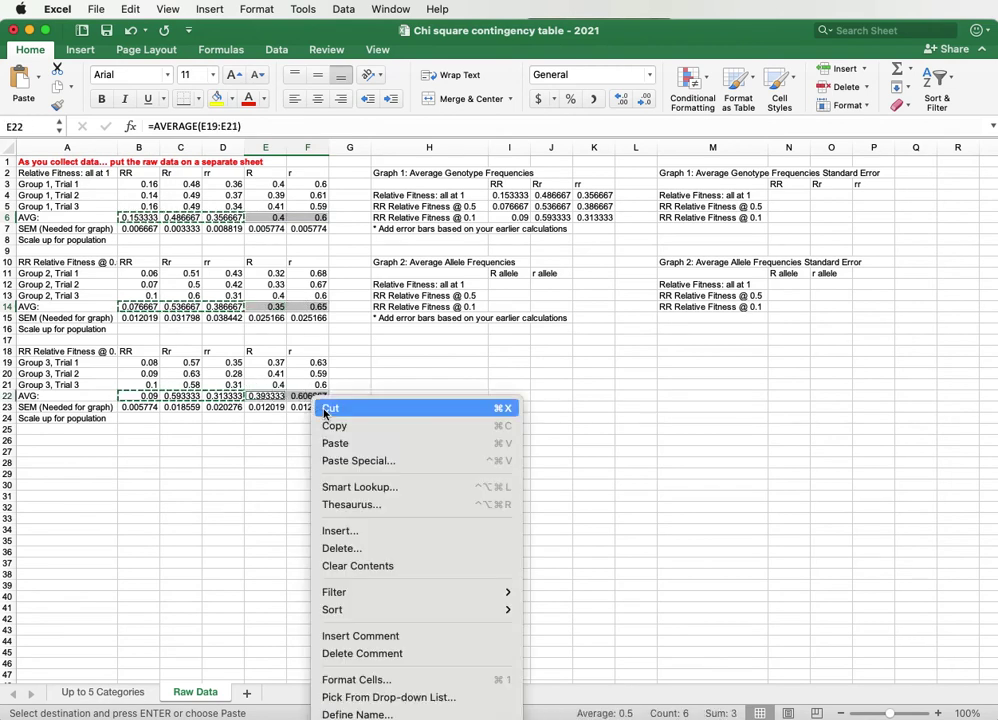
{"action": "left_click", "coordinate": [325, 422]}
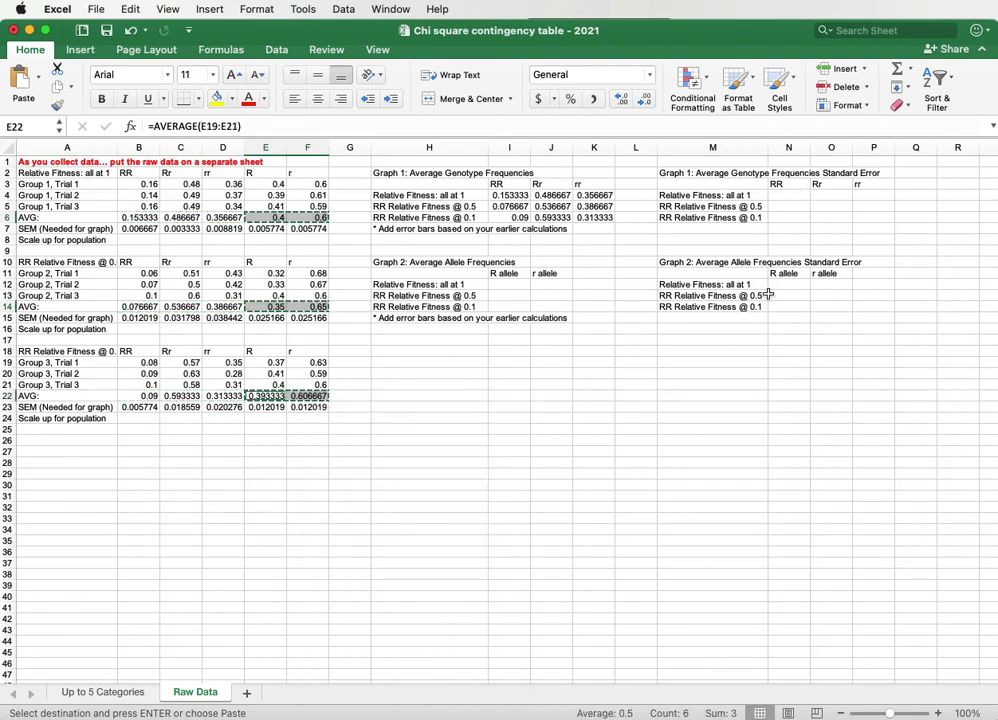
- Paste the copied allele averages as values only into the Graph 2: Average Allele Frequencies table, starting at I12
{"action": "left_click", "coordinate": [508, 287]}
{"action": "right_click", "coordinate": [508, 287]}
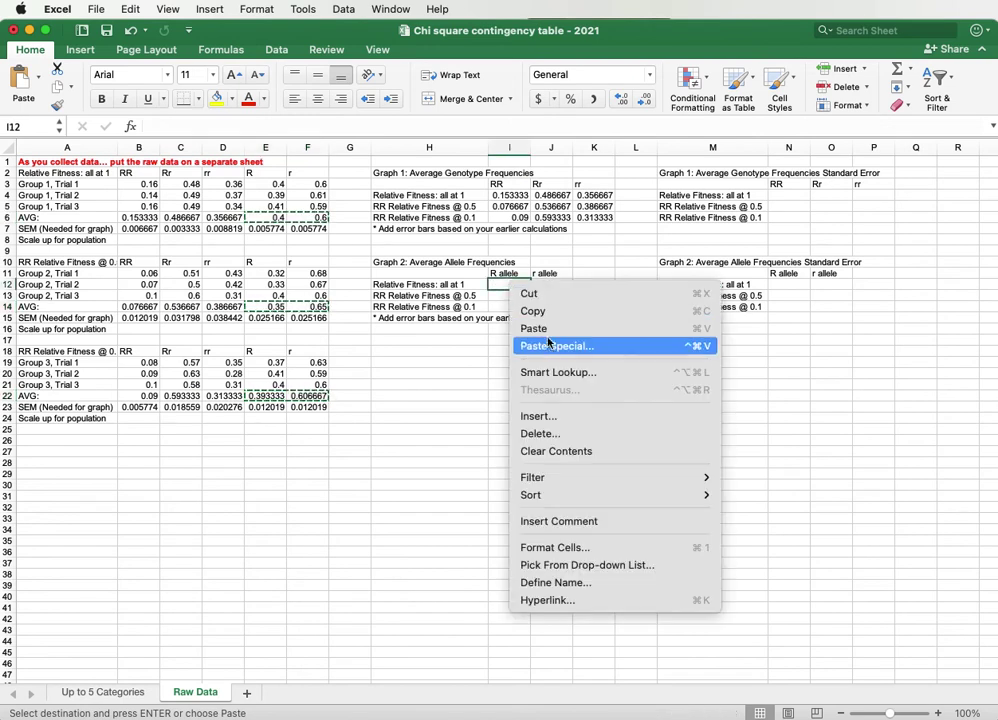
{"action": "left_click", "coordinate": [546, 349]}
{"action": "left_click", "coordinate": [452, 264]}
{"action": "left_click", "coordinate": [670, 488]}
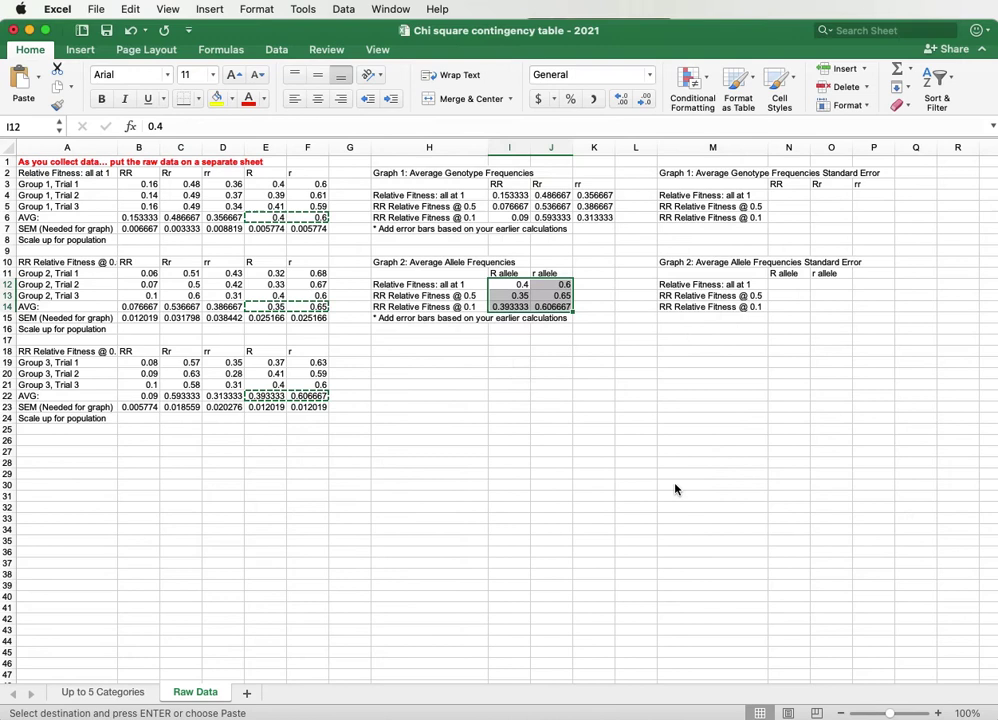
{"action": "left_click", "coordinate": [555, 388]}
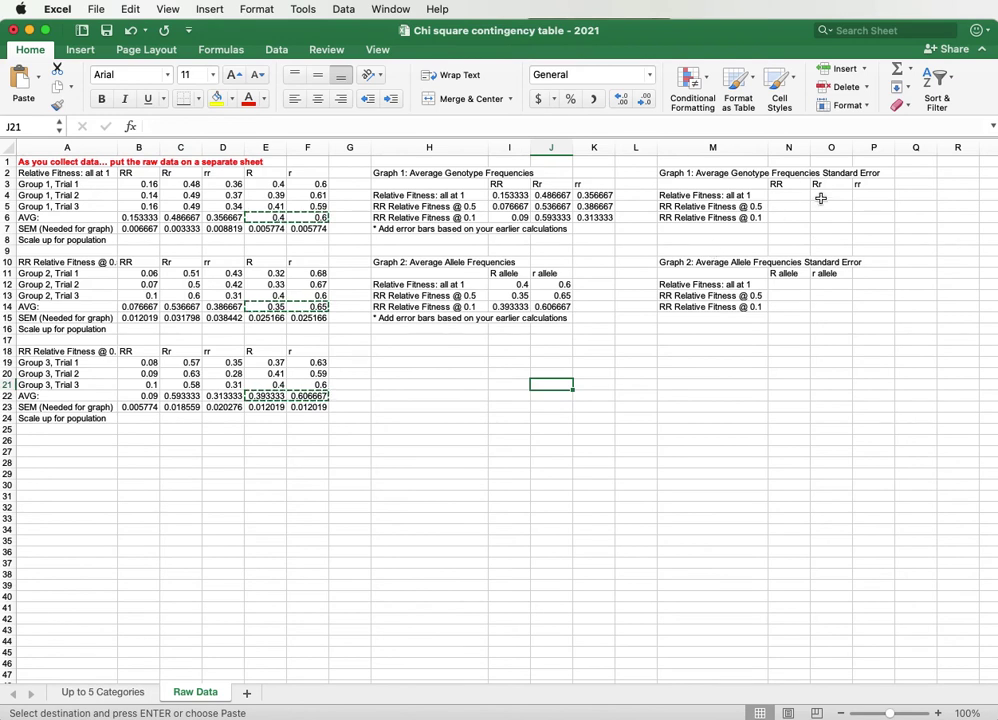
- Copy the RR, Rr and rr SEM values of all three groups together: B7:D7, B15:D15 and B23:D23
{"action": "left_click", "coordinate": [686, 176]}
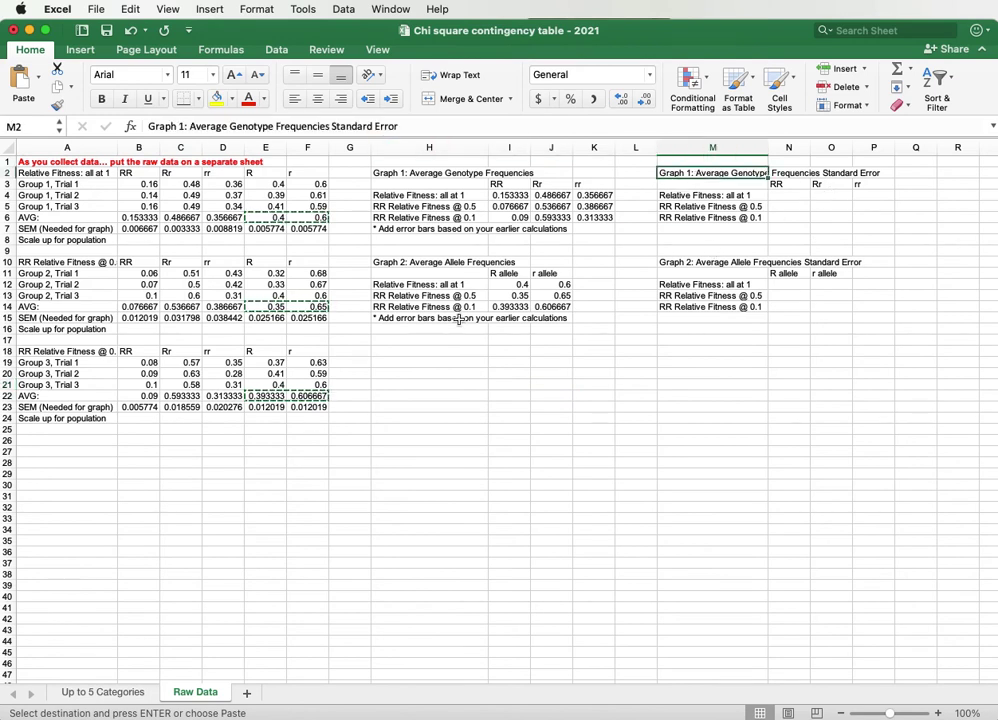
{"action": "left_click", "coordinate": [170, 240]}
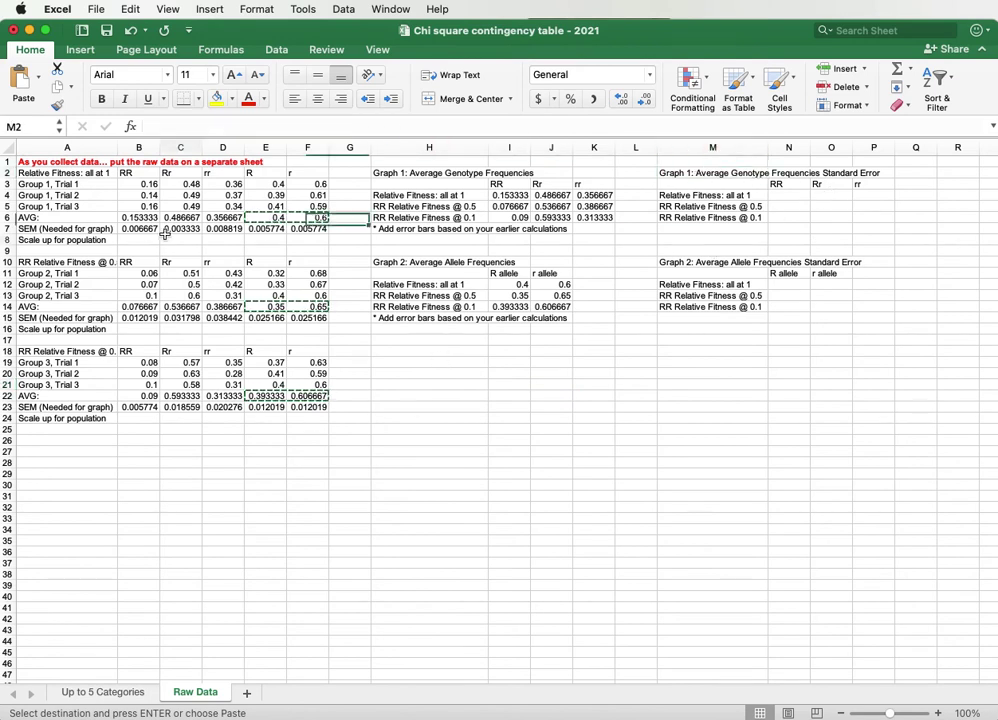
{"action": "left_click_drag", "start_coordinate": [125, 229], "coordinate": [215, 229]}
{"action": "left_click_drag", "start_coordinate": [130, 318], "coordinate": [220, 318]}
{"action": "left_click_drag", "start_coordinate": [130, 407], "coordinate": [213, 410]}
{"action": "right_click", "coordinate": [222, 409]}
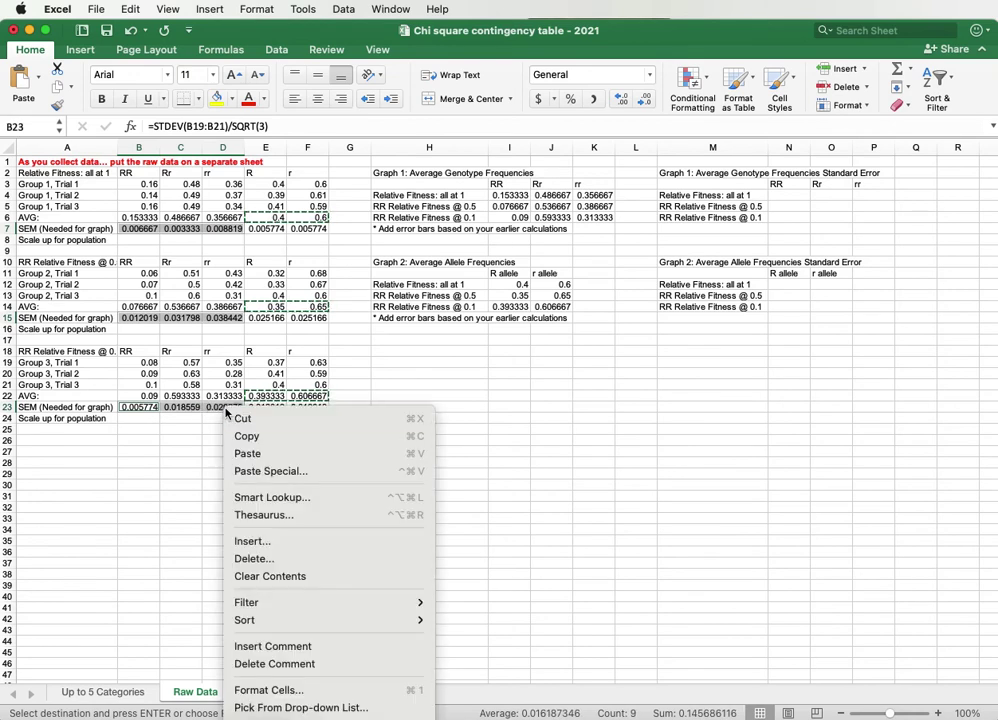
{"action": "left_click", "coordinate": [268, 436]}
- Paste the copied genotype SEMs as values only into the Graph 1 standard error table, starting at N4
{"action": "left_click", "coordinate": [797, 195]}
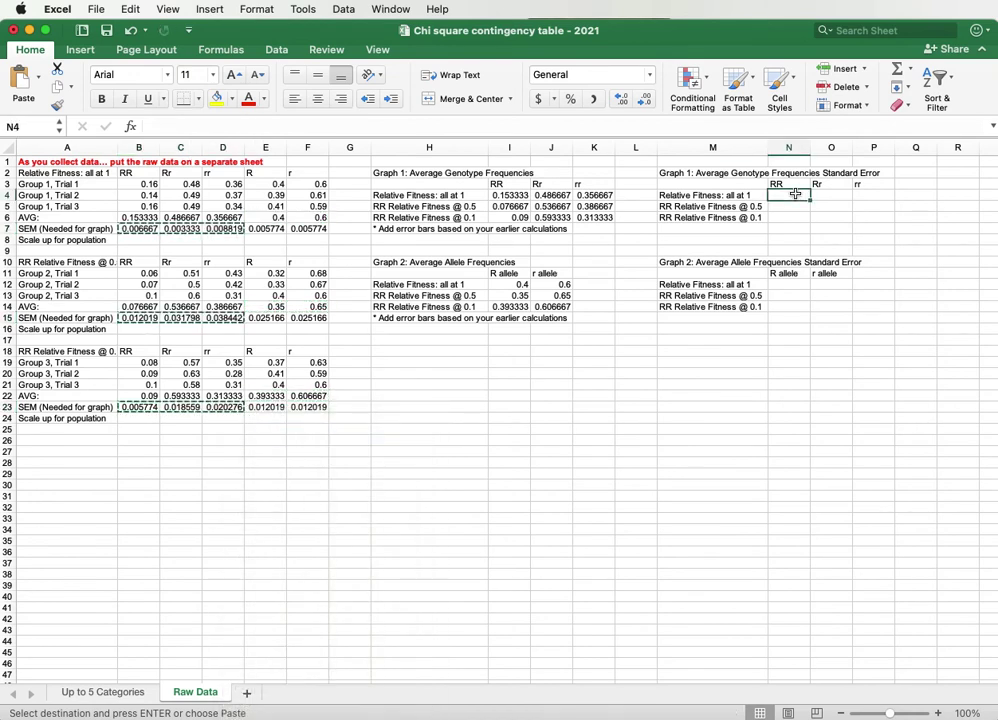
{"action": "right_click", "coordinate": [803, 200]}
{"action": "left_click", "coordinate": [845, 255]}
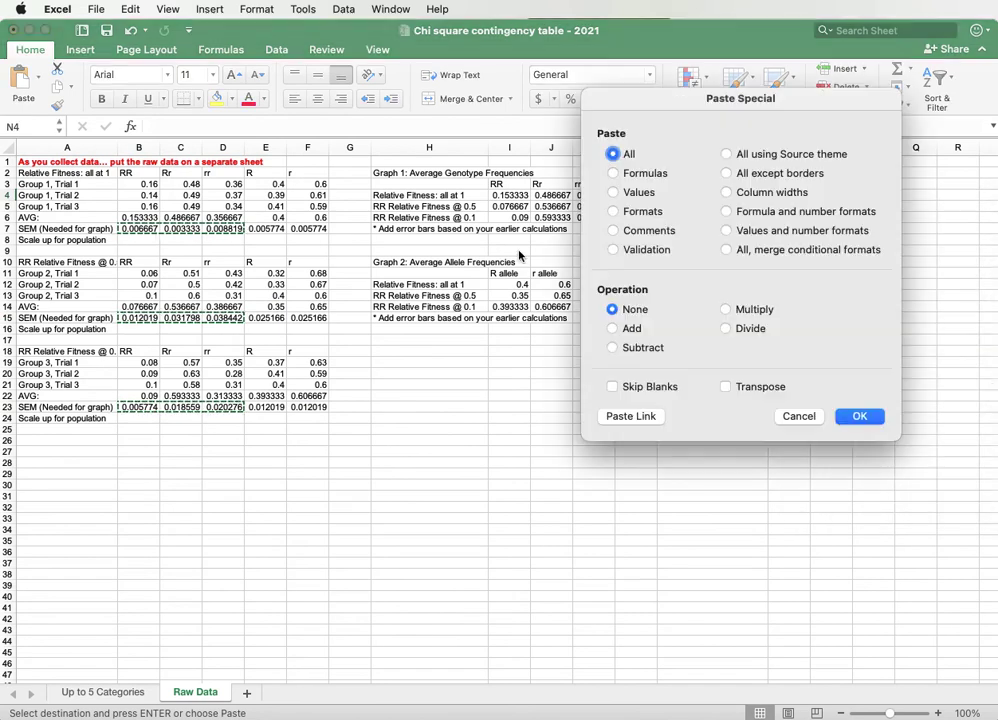
{"action": "left_click", "coordinate": [640, 193]}
{"action": "left_click", "coordinate": [858, 416]}
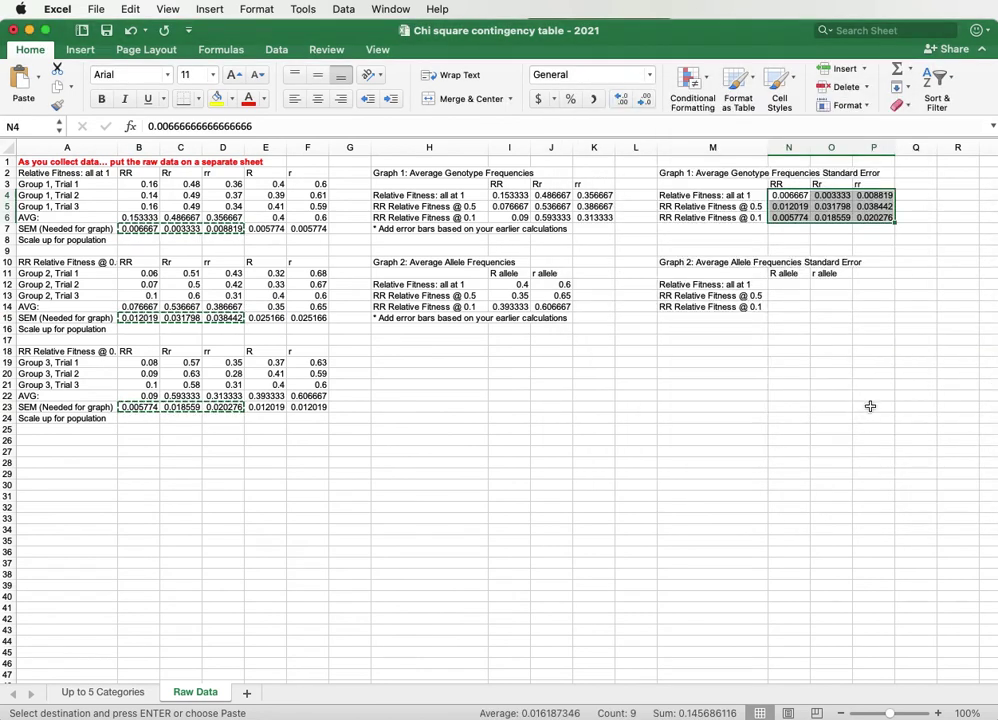
- Copy the R and r allele SEM values of all three groups together: E7:F7, E15:F15 and E23:F23
{"action": "left_click_drag", "start_coordinate": [265, 229], "coordinate": [307, 229]}
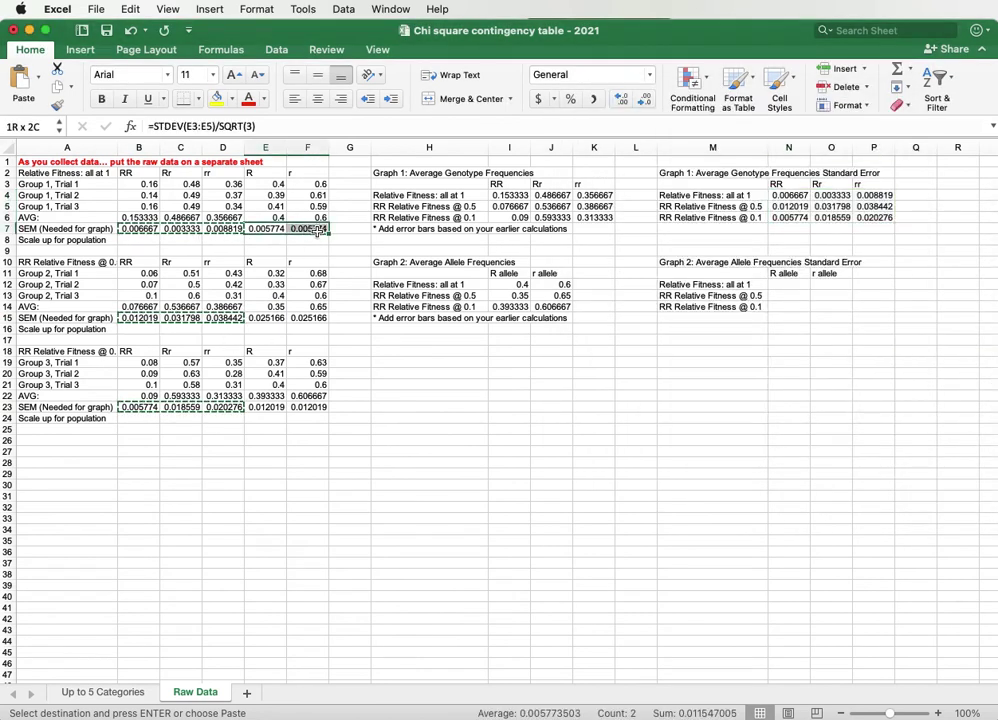
{"action": "left_click", "coordinate": [270, 318], "text": "super"}
{"action": "left_click_drag", "start_coordinate": [270, 318], "coordinate": [305, 318]}
{"action": "left_click_drag", "start_coordinate": [265, 407], "coordinate": [305, 410]}
{"action": "right_click", "coordinate": [306, 410]}
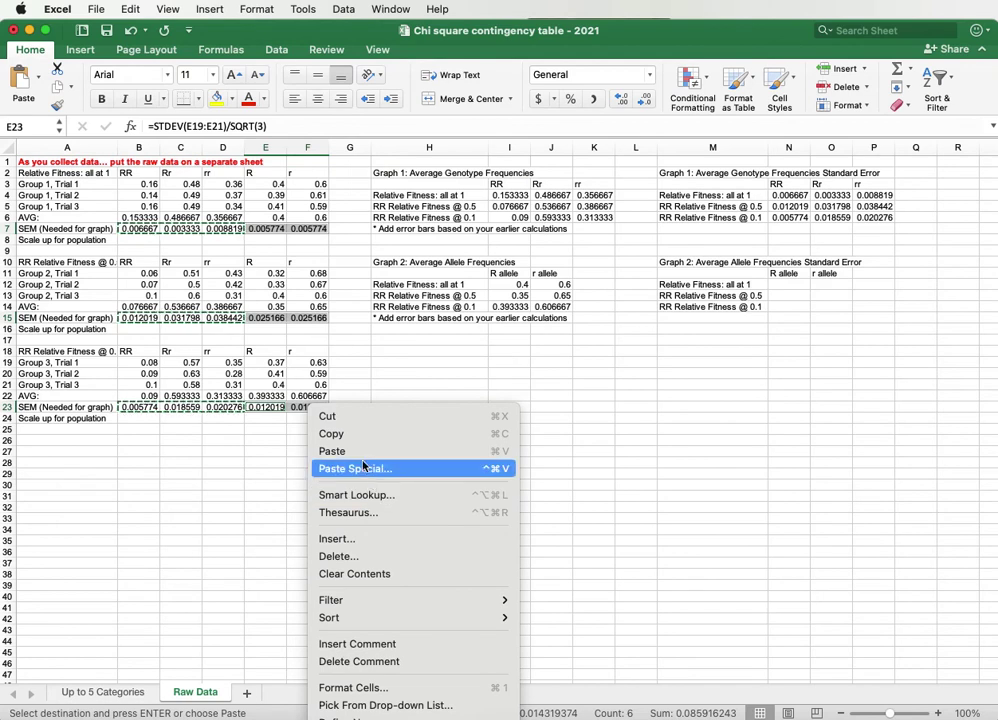
{"action": "left_click", "coordinate": [348, 434]}
- Paste the copied allele SEMs as values only into the Graph 2 standard error table, starting at N12
{"action": "right_click", "coordinate": [788, 284]}
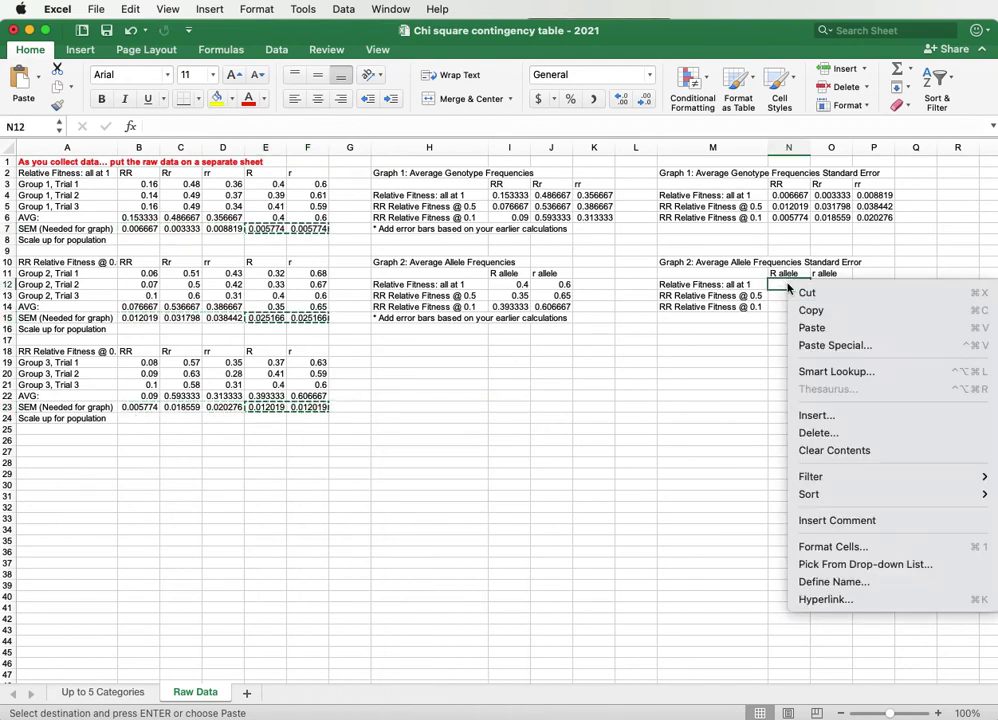
{"action": "left_click", "coordinate": [838, 344]}
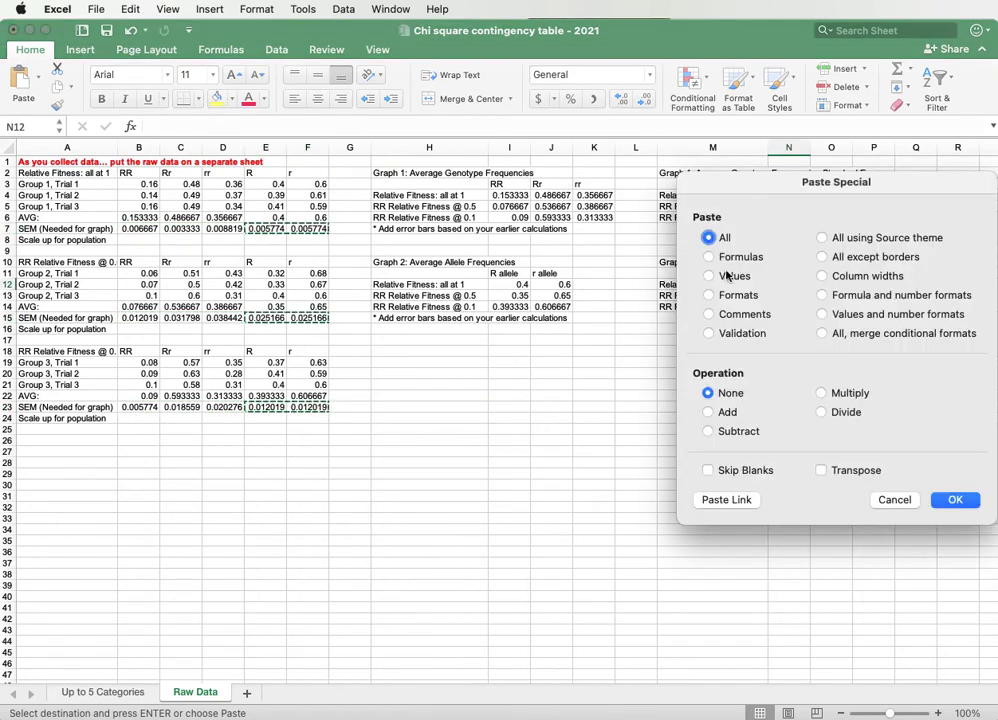
{"action": "left_click", "coordinate": [708, 275]}
{"action": "left_click", "coordinate": [953, 499]}
{"action": "left_click", "coordinate": [829, 484]}
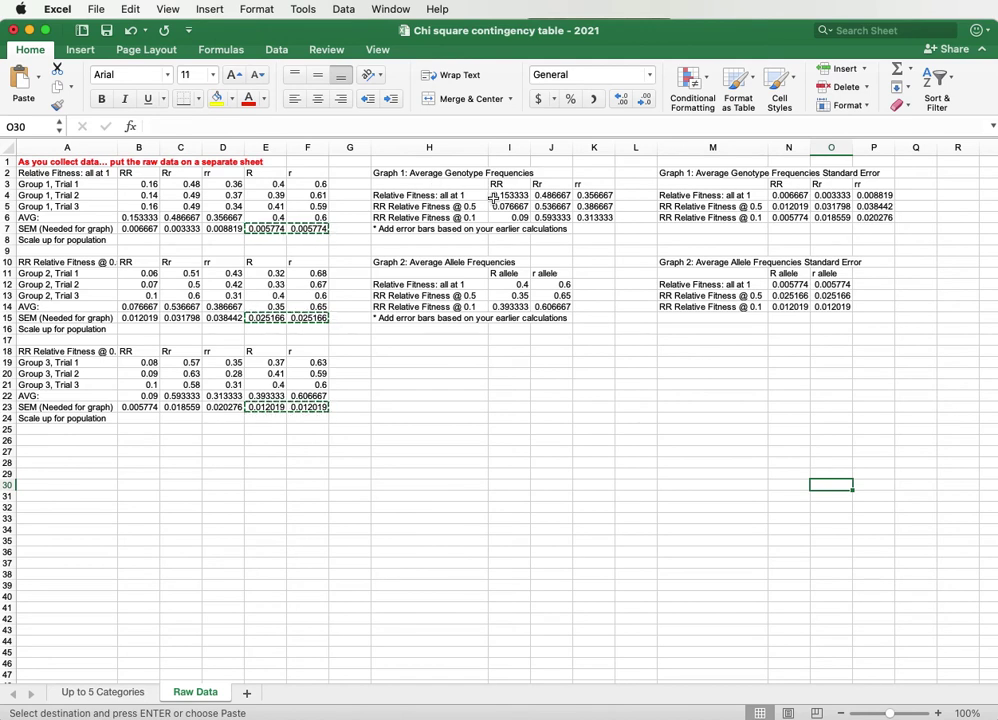
- Insert a 2-D clustered column chart from the Graph 1 average genotype frequency table, H3:K6
{"action": "left_click", "coordinate": [461, 184]}
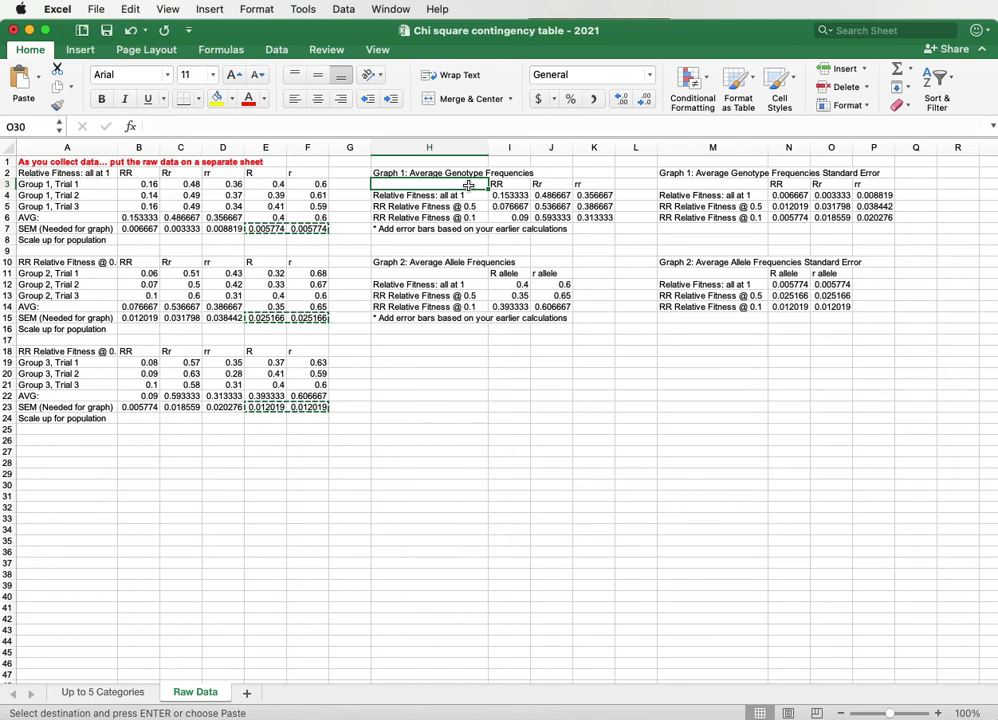
{"action": "left_click_drag", "start_coordinate": [469, 185], "coordinate": [589, 222]}
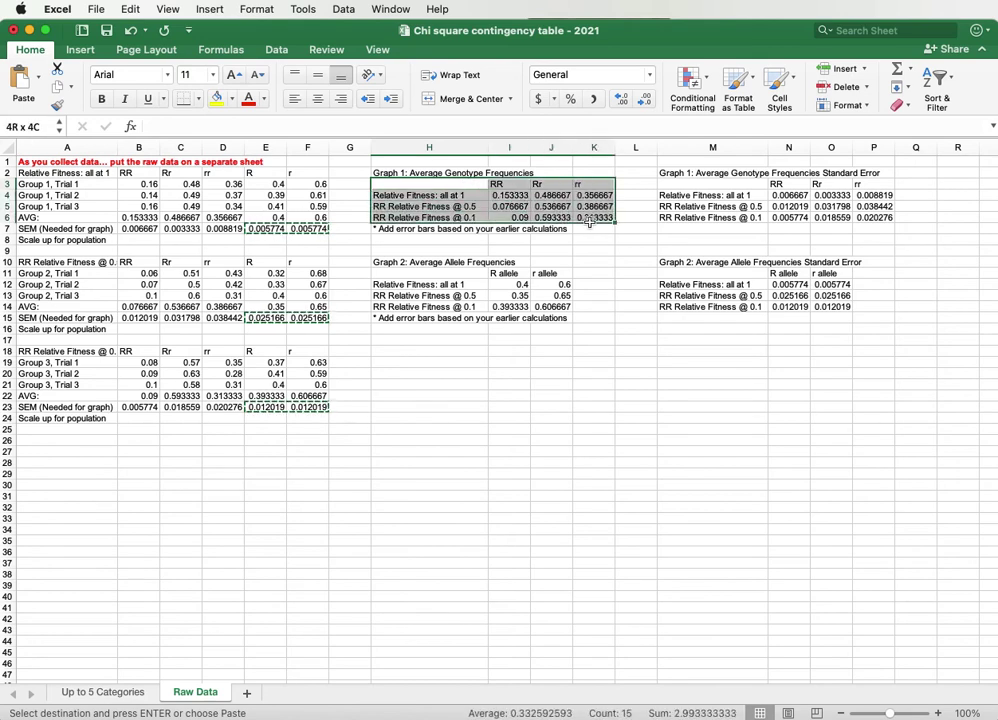
{"action": "left_click_drag", "start_coordinate": [592, 221], "coordinate": [590, 221]}
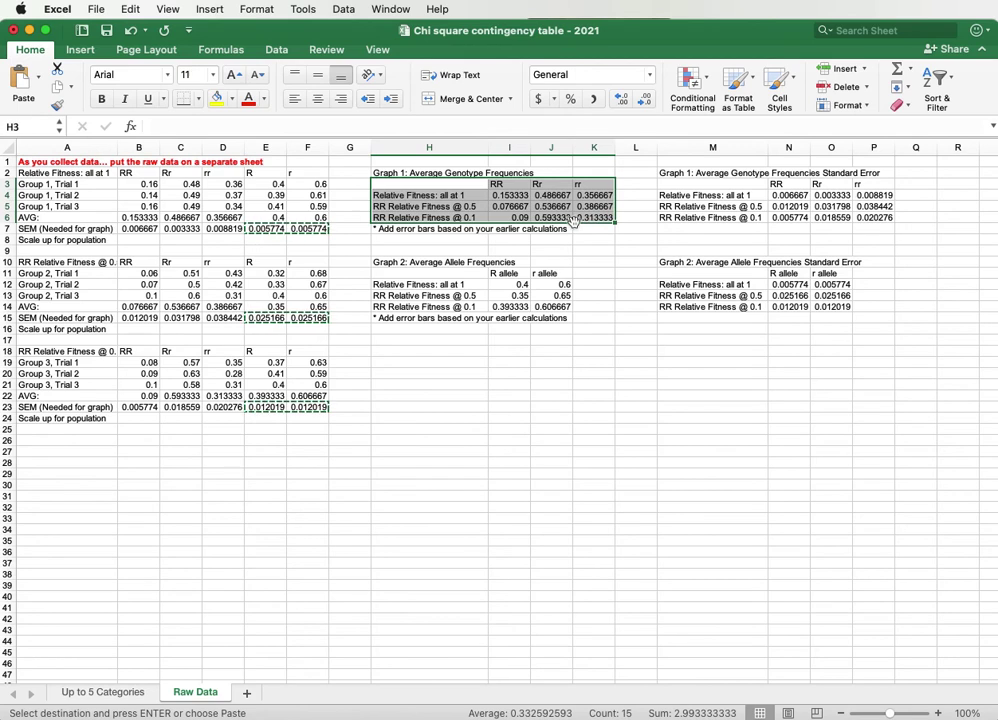
{"action": "left_click", "coordinate": [79, 49]}
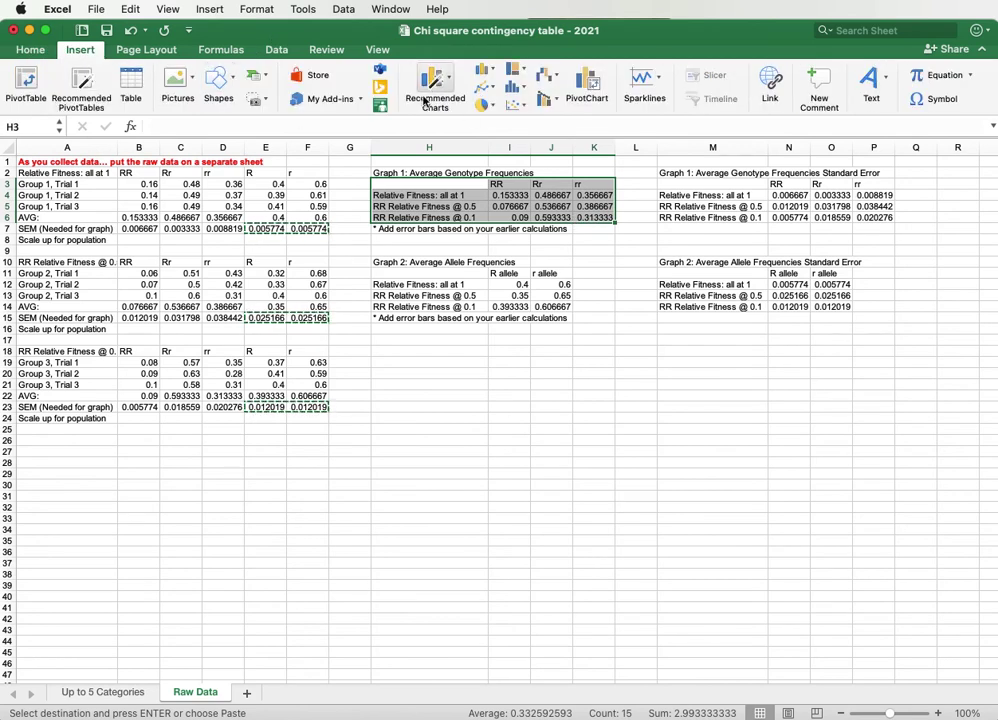
{"action": "left_click", "coordinate": [450, 78]}
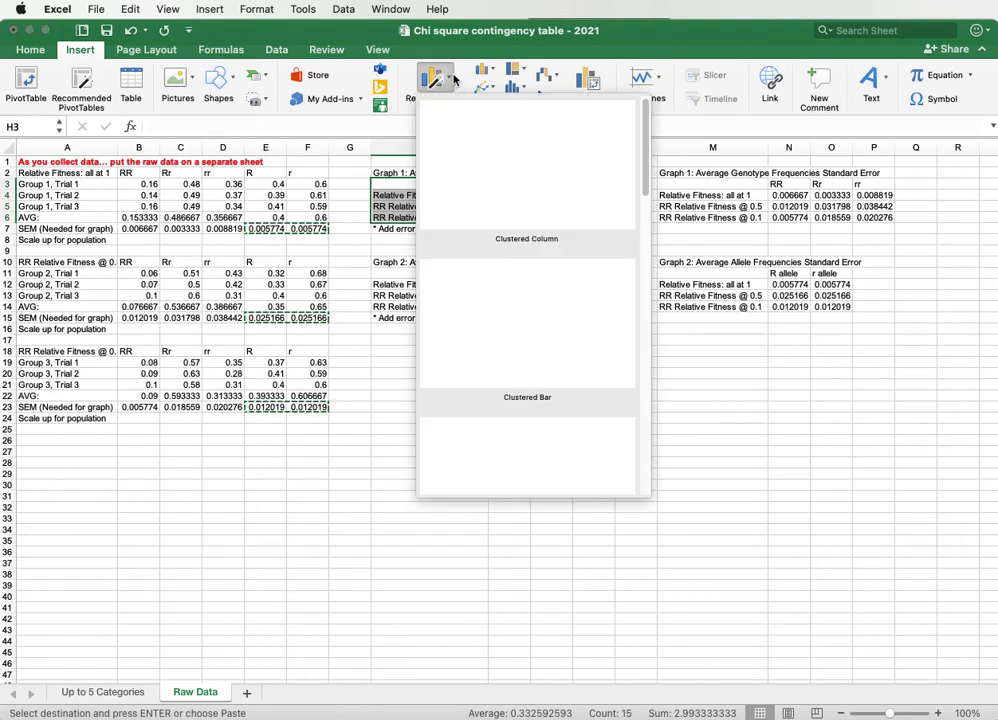
{"action": "left_click", "coordinate": [492, 74]}
{"action": "left_click", "coordinate": [494, 72]}
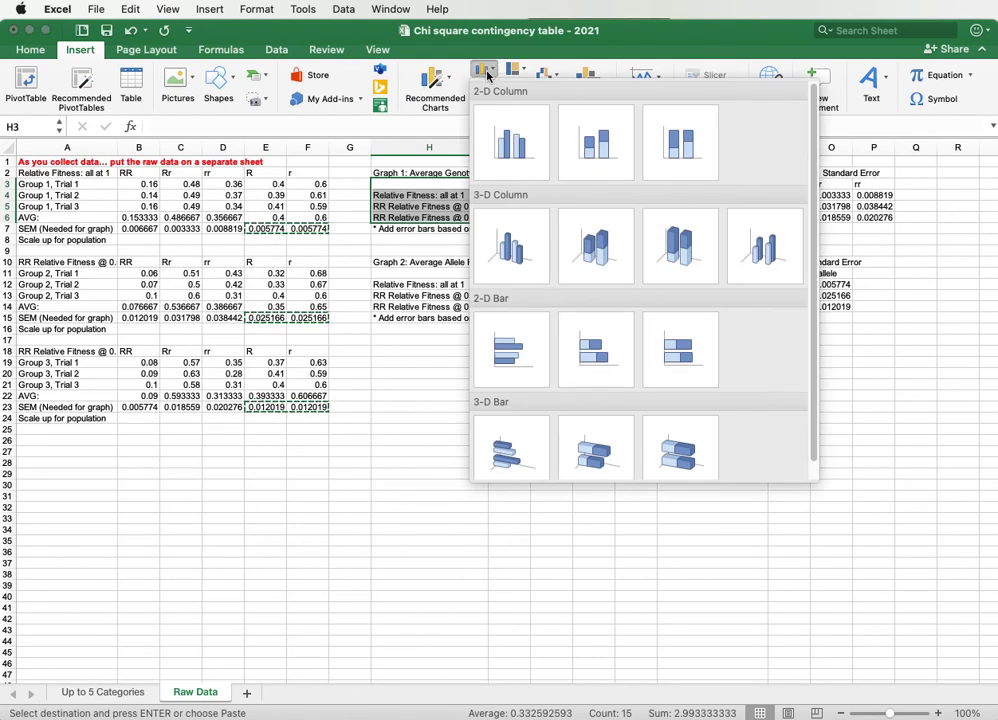
{"action": "left_click", "coordinate": [534, 144]}
- Move the chart below the Graph 2 averages table and enlarge it to span about columns H to O, rows 17 to 45
{"action": "left_click_drag", "start_coordinate": [585, 346], "coordinate": [608, 375]}
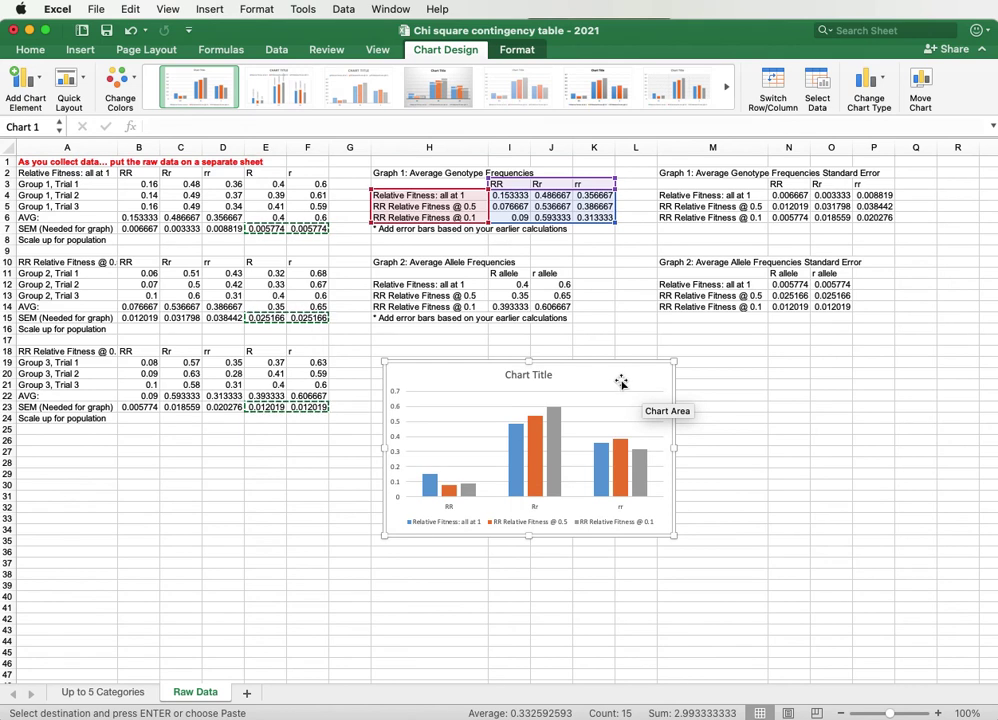
{"action": "left_click_drag", "start_coordinate": [675, 536], "coordinate": [826, 675]}
{"action": "left_click_drag", "start_coordinate": [642, 376], "coordinate": [671, 355]}
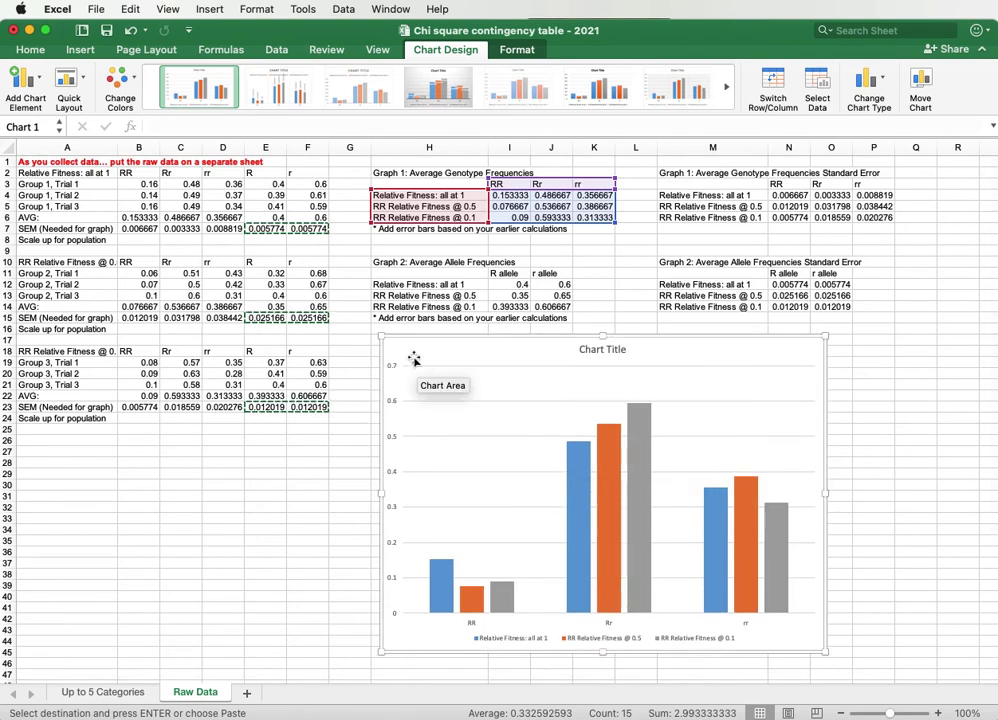
- Increase the font size of all the chart's text to 18
{"action": "left_click", "coordinate": [35, 53]}
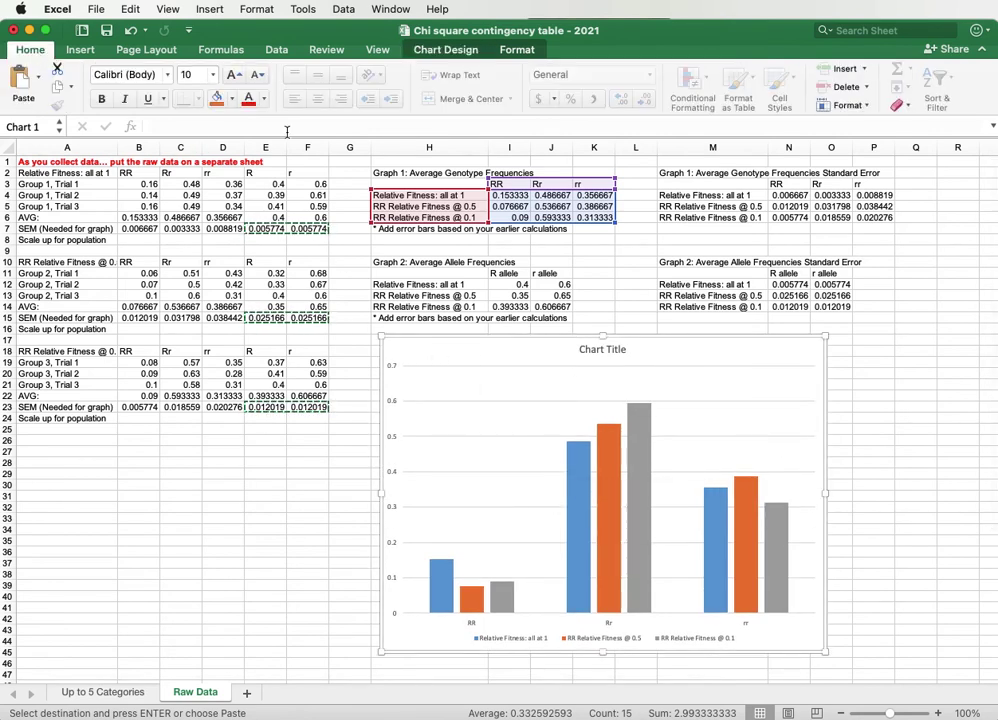
{"action": "left_click", "coordinate": [232, 75]}
{"action": "left_click", "coordinate": [232, 75]}
{"action": "left_click", "coordinate": [232, 75]}
{"action": "left_click", "coordinate": [232, 75]}
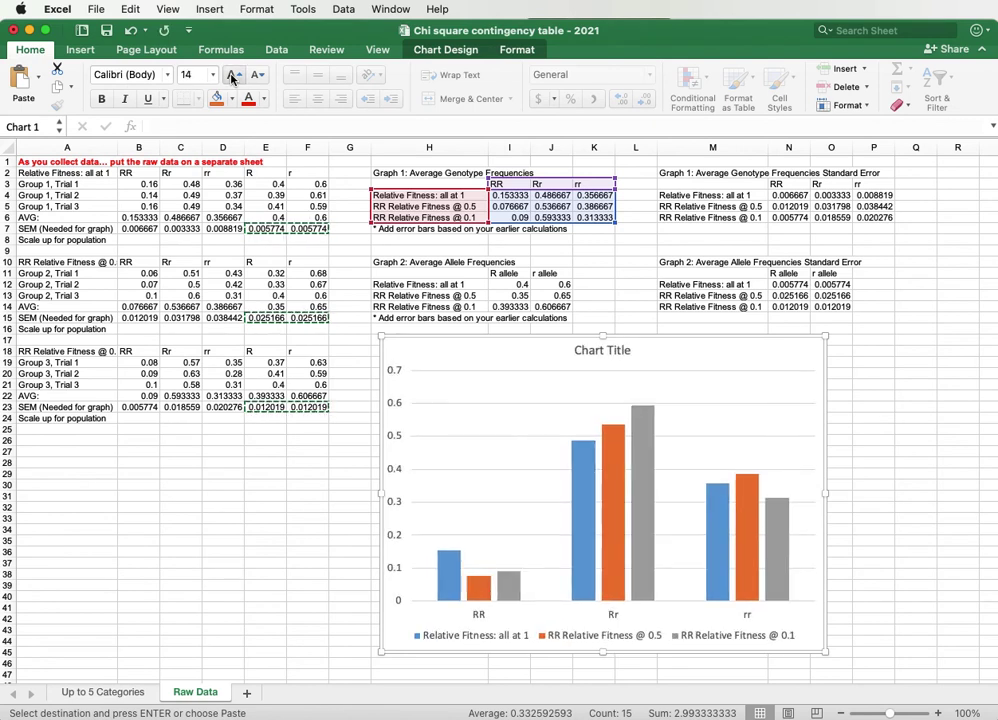
{"action": "left_click", "coordinate": [232, 75]}
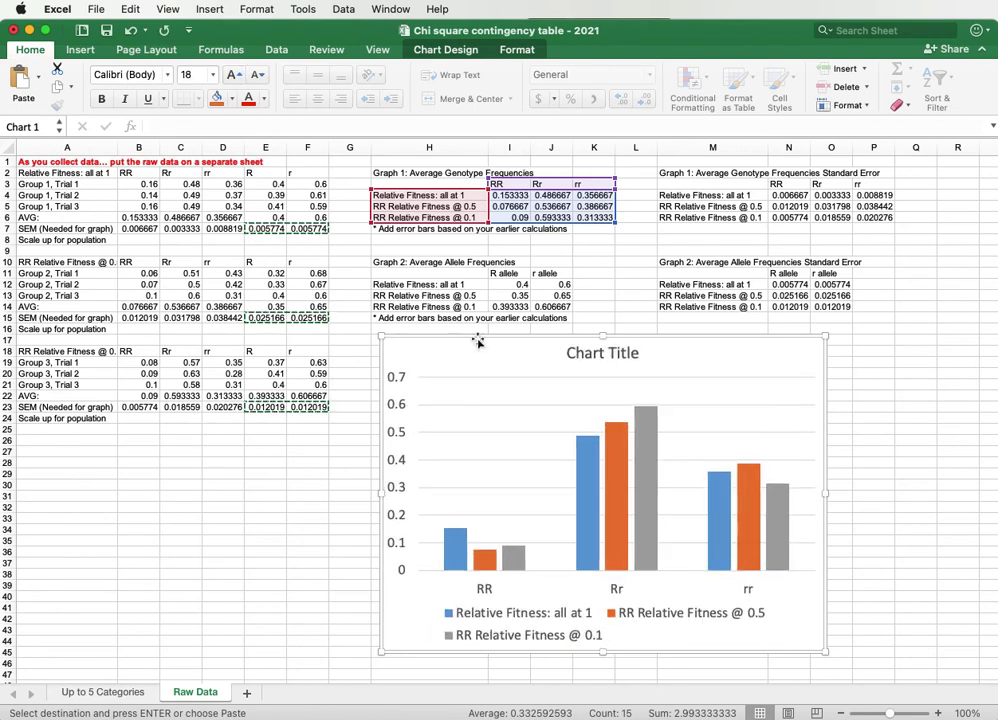
- Apply the quick layout with a chart title, both axis titles and a legend beside the columns to the whole chart
{"action": "left_click", "coordinate": [562, 617]}
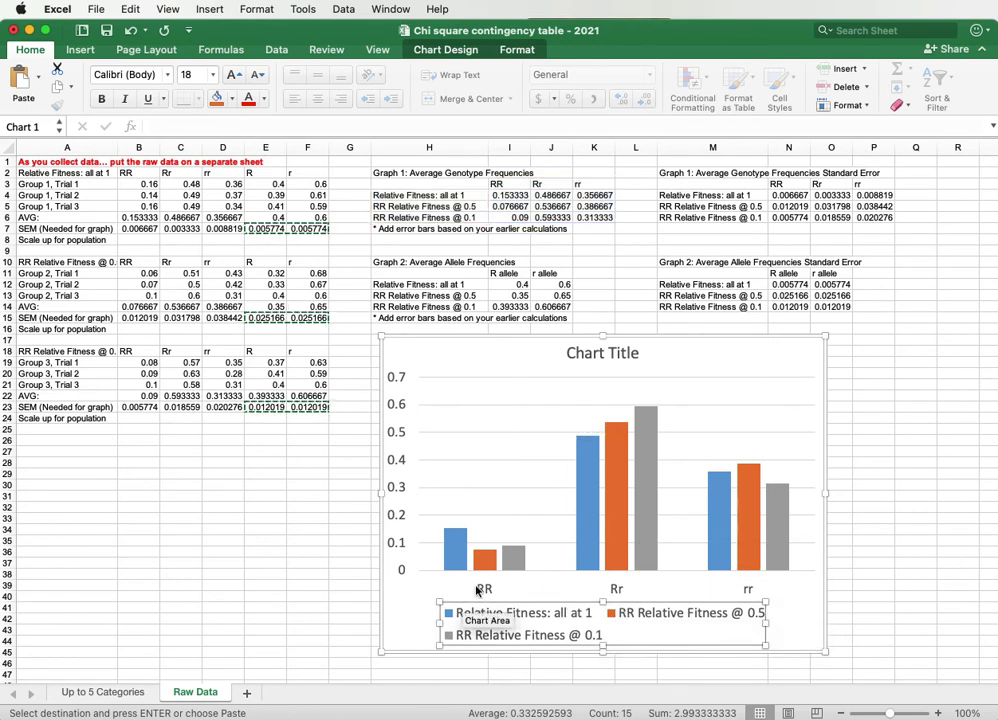
{"action": "left_click", "coordinate": [401, 632]}
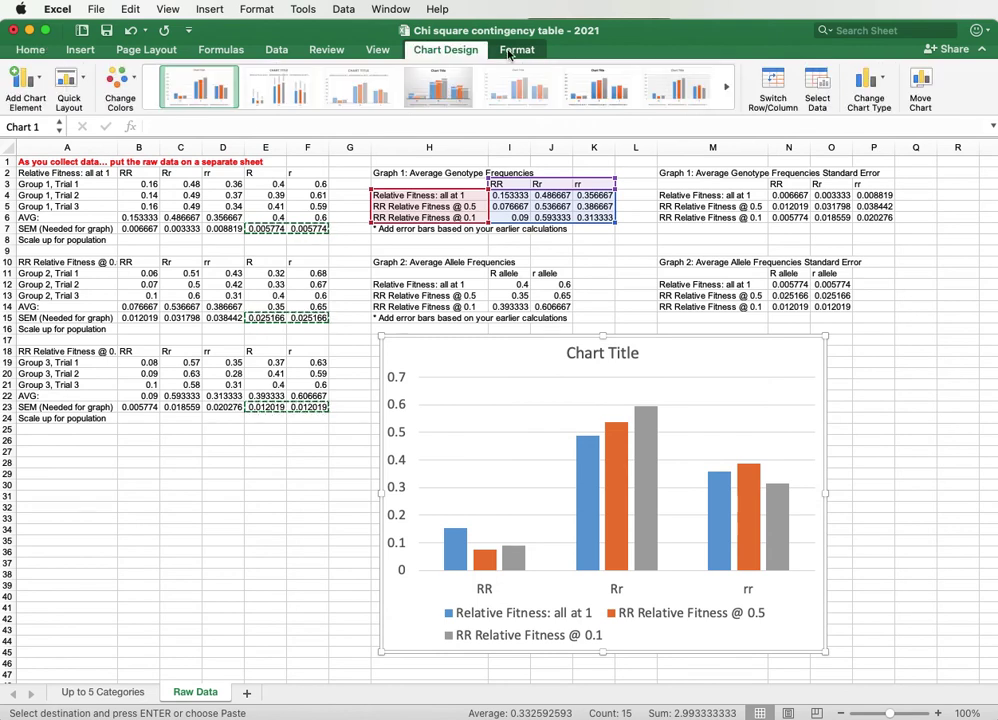
{"action": "left_click", "coordinate": [84, 84]}
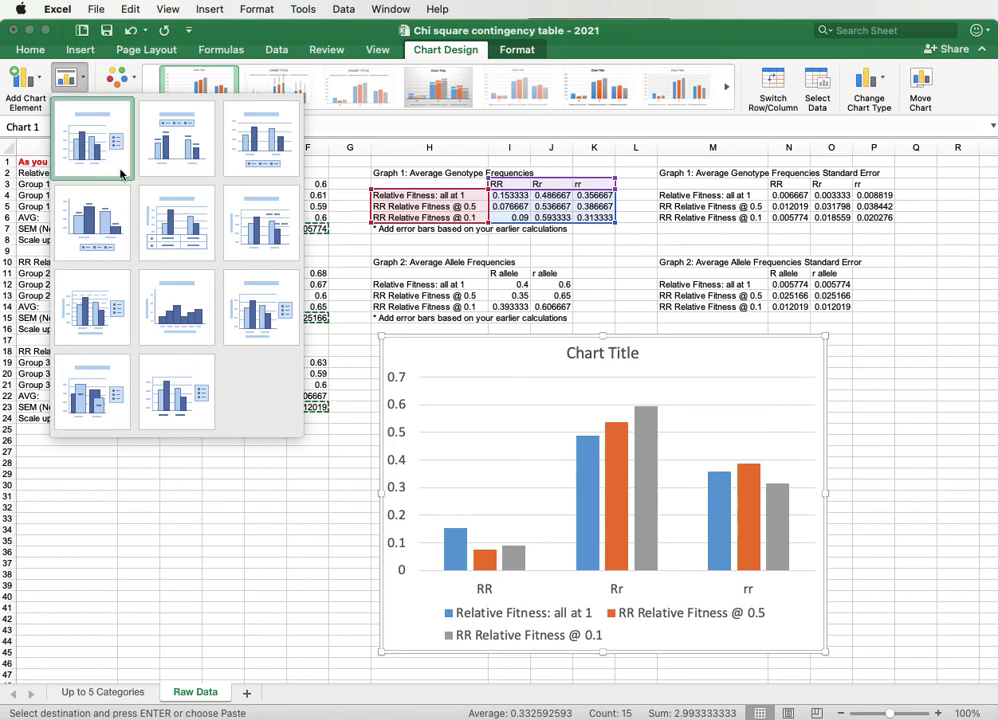
{"action": "left_click", "coordinate": [262, 304]}
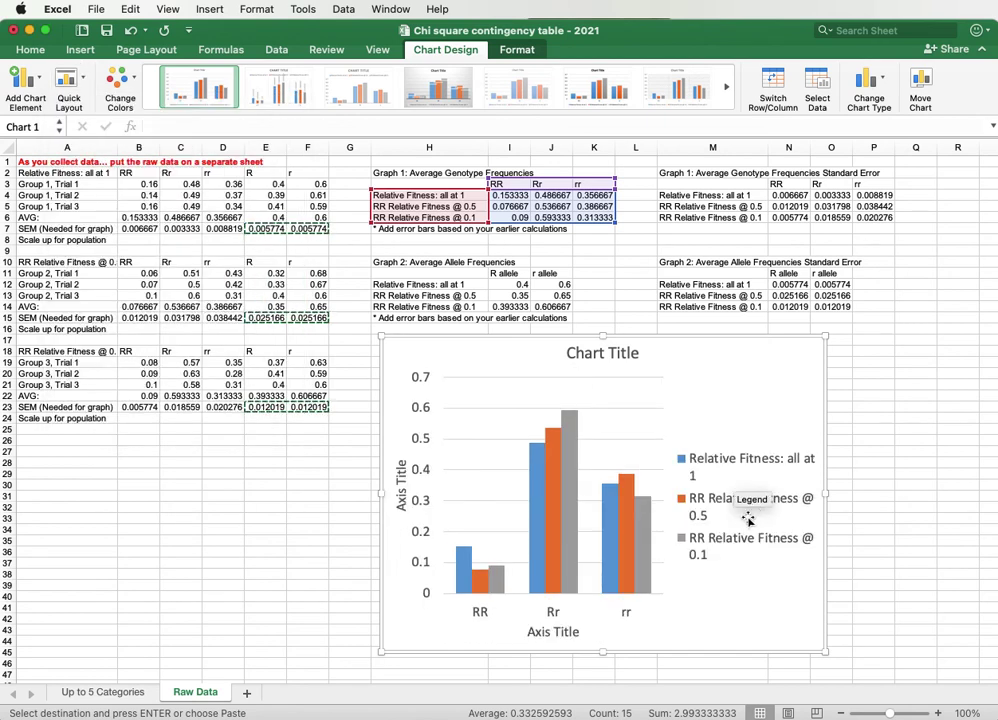
- Make the chart legend narrower and taller, and widen the plot area up to the legend
{"action": "left_click", "coordinate": [688, 463]}
{"action": "left_click_drag", "start_coordinate": [671, 446], "coordinate": [704, 430]}
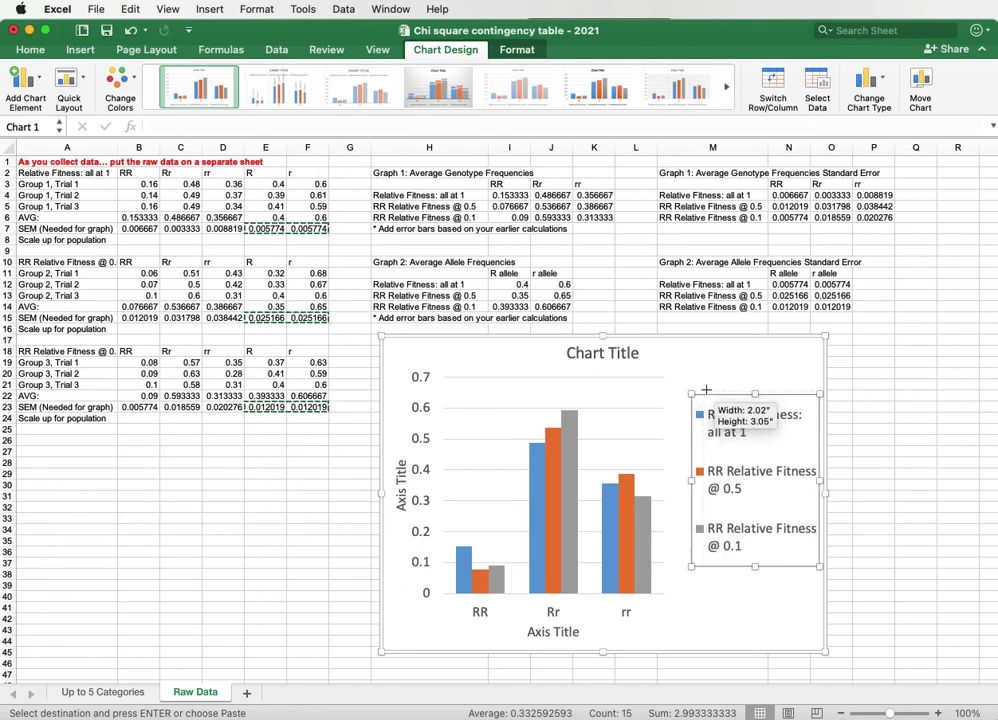
{"action": "left_click", "coordinate": [663, 485]}
{"action": "left_click_drag", "start_coordinate": [663, 485], "coordinate": [703, 487]}
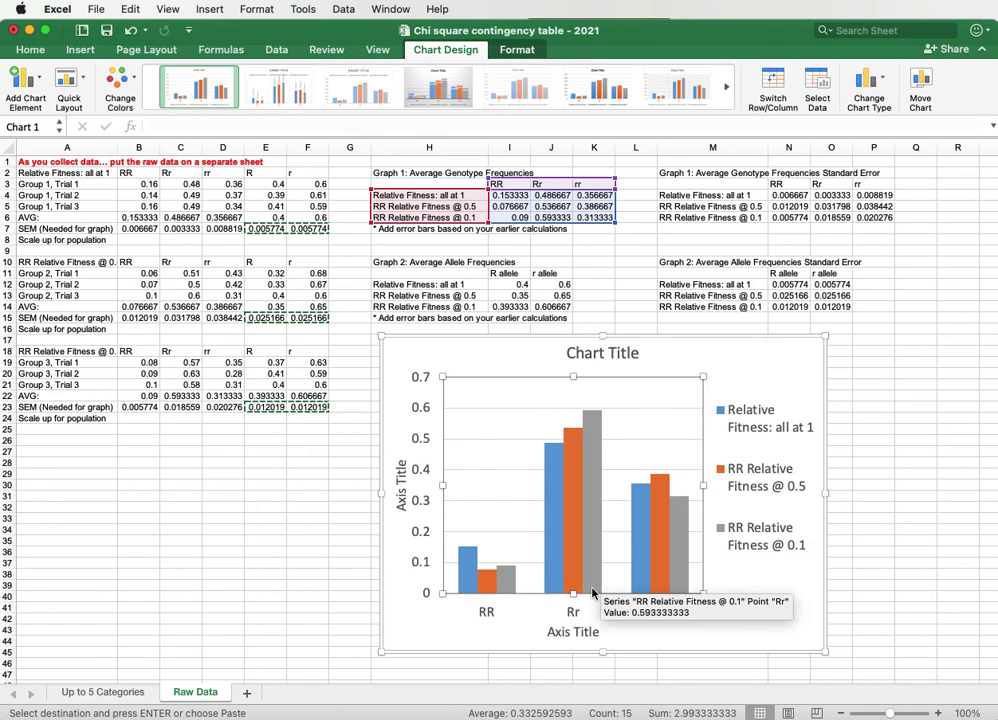
- Delete the chart title and set the vertical axis title to "Average Genotype Frequency"
{"action": "left_click", "coordinate": [620, 360]}
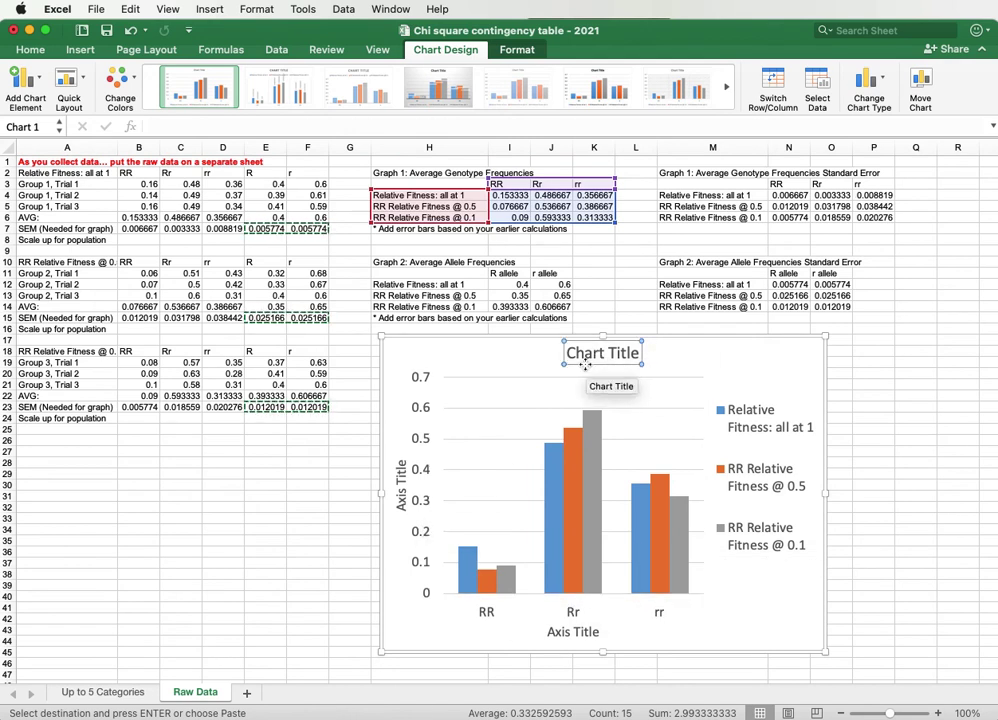
{"action": "key", "text": "Delete"}
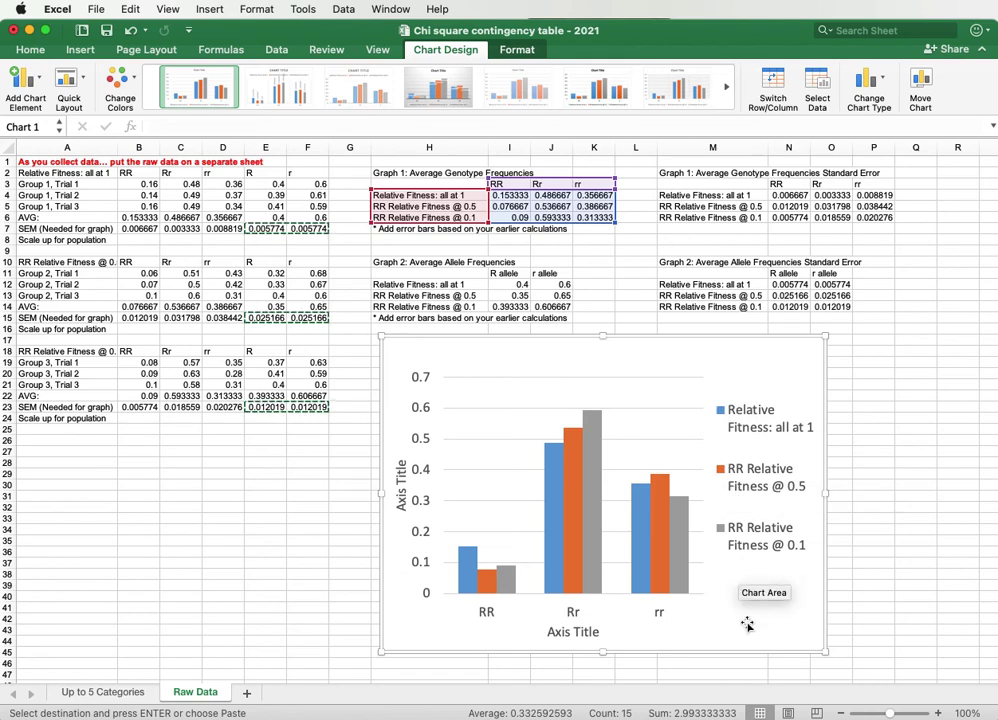
{"action": "left_click", "coordinate": [401, 480]}
{"action": "triple_click", "coordinate": [403, 494]}
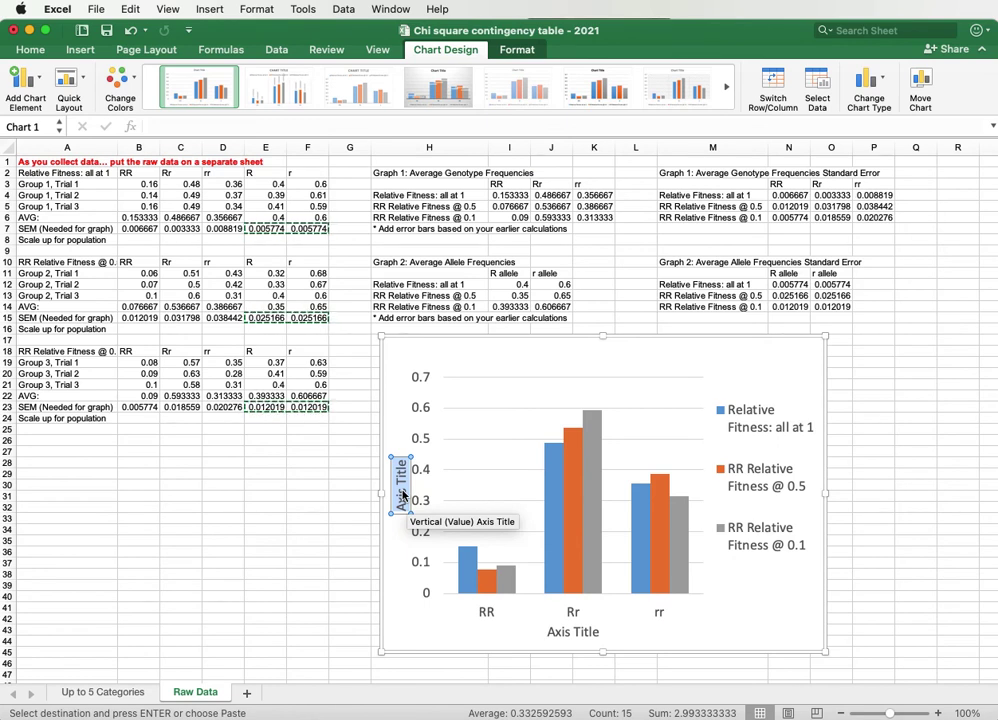
{"action": "type", "text": "Average Genotype Frequency"}
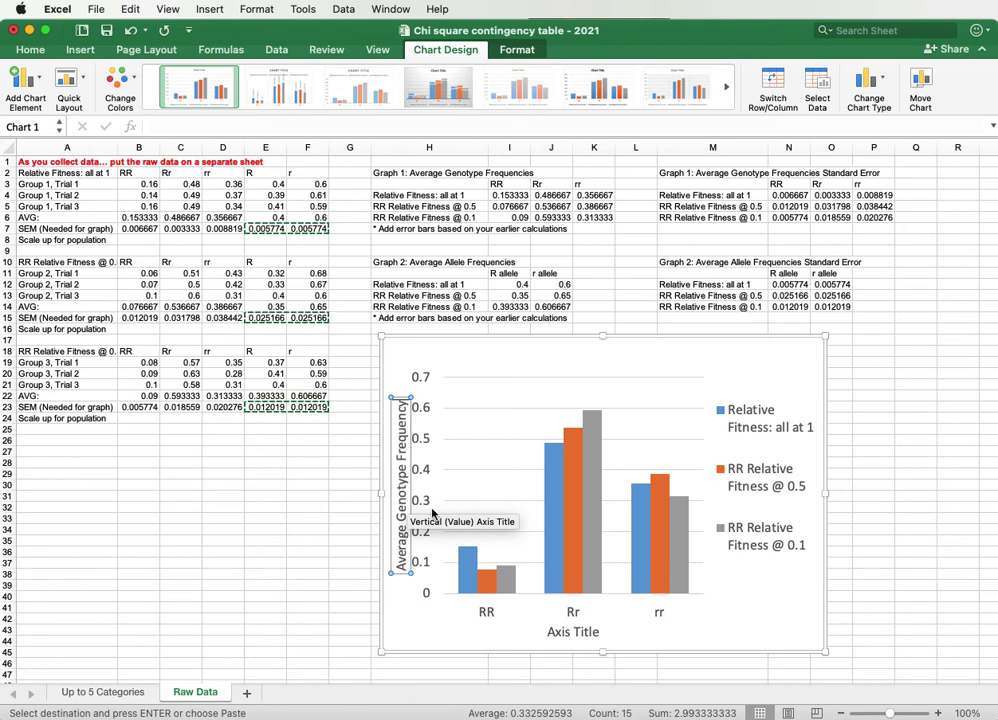
- Set the chart's horizontal axis title to "Genotypes"
{"action": "left_click", "coordinate": [572, 631]}
{"action": "triple_click", "coordinate": [570, 631]}
{"action": "type", "text": "G"}
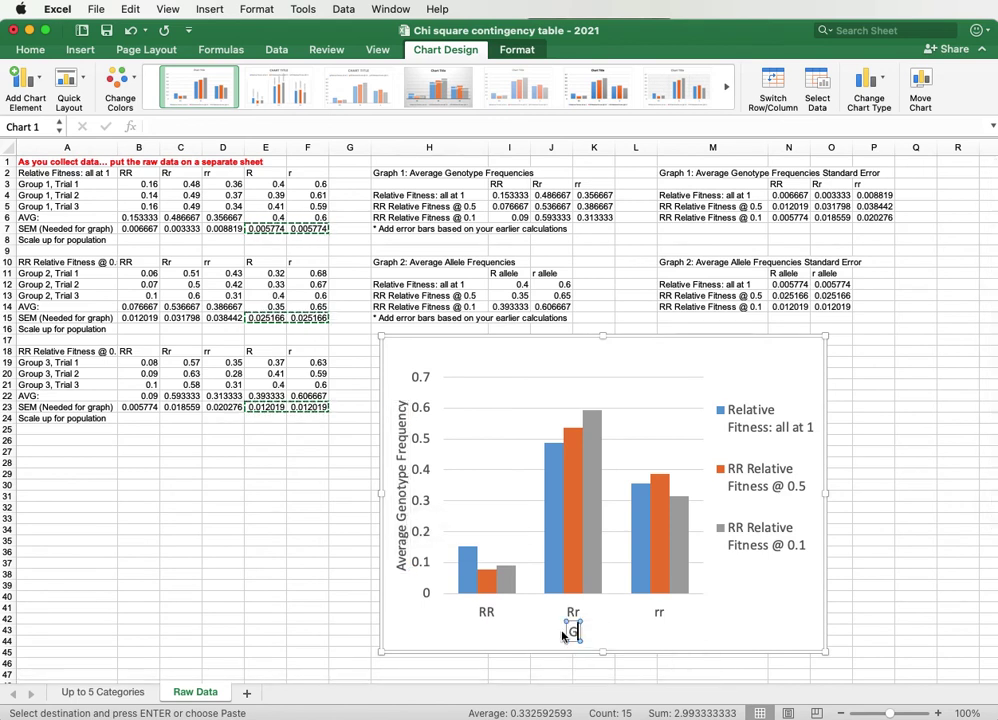
{"action": "type", "text": "enotypes"}
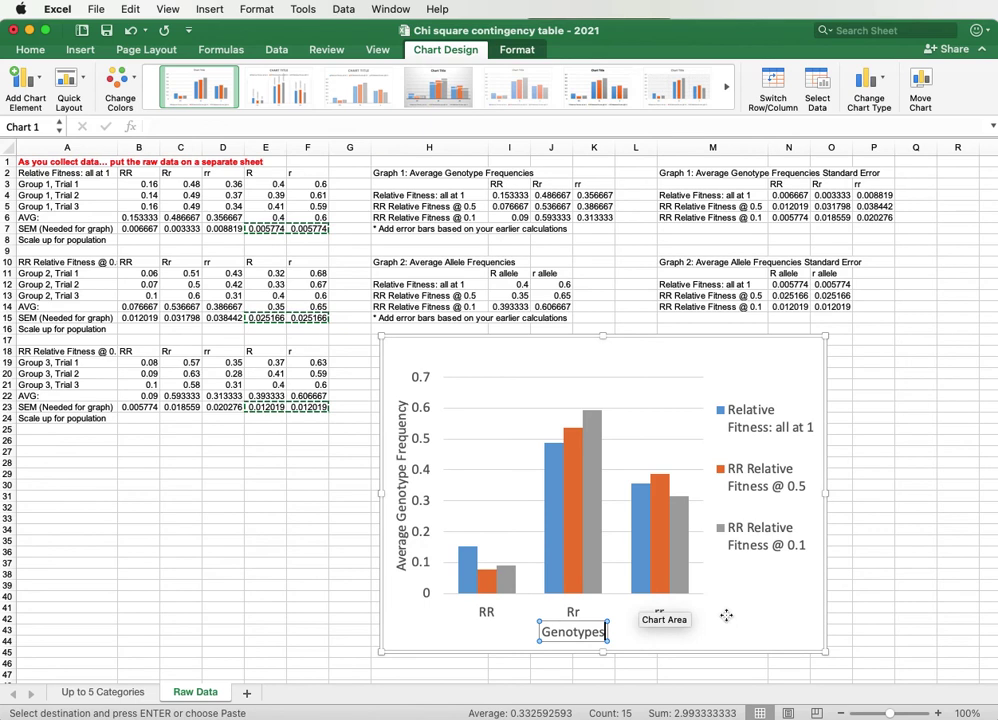
{"action": "left_click", "coordinate": [662, 634]}
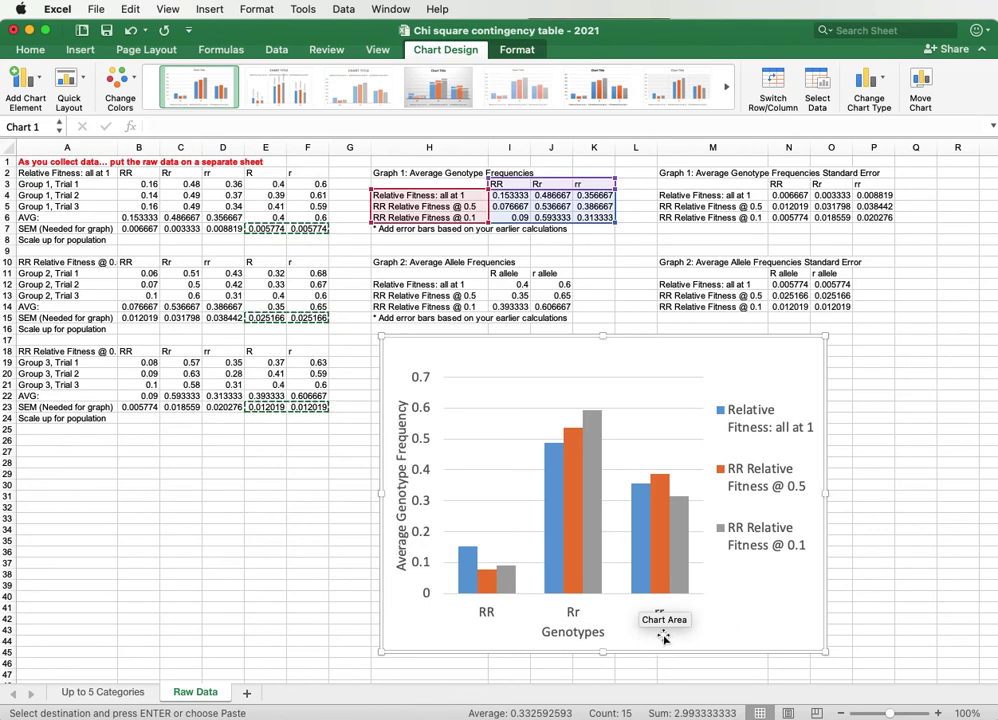
- Add error bars to the "Relative Fitness: all at 1" series with a custom error amount and open its value specification
{"action": "left_click", "coordinate": [471, 573]}
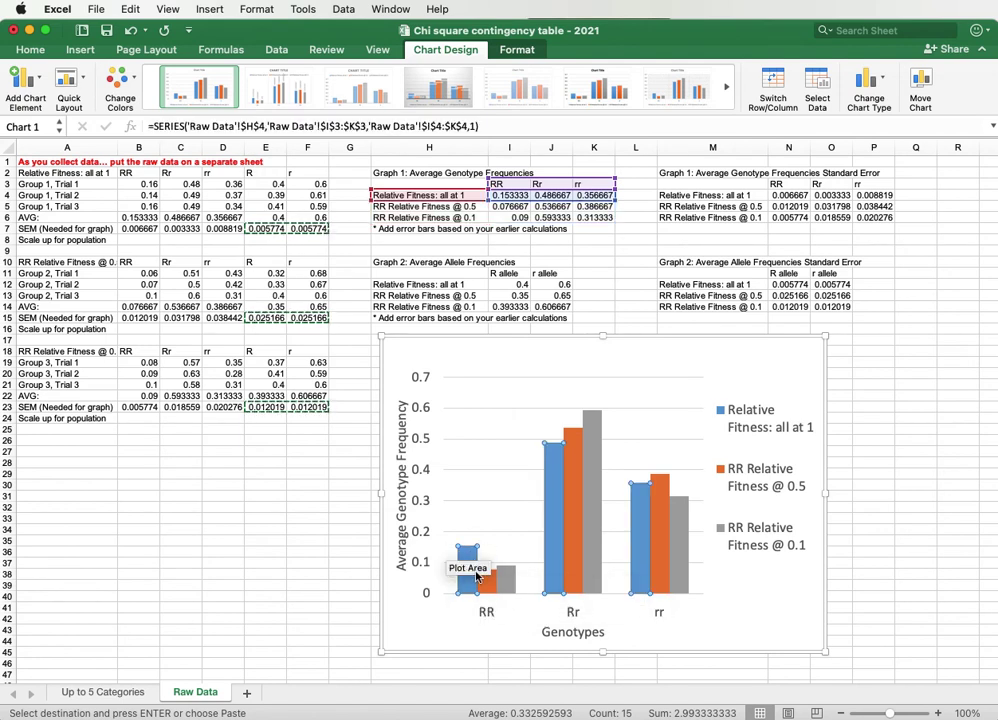
{"action": "left_click", "coordinate": [41, 83]}
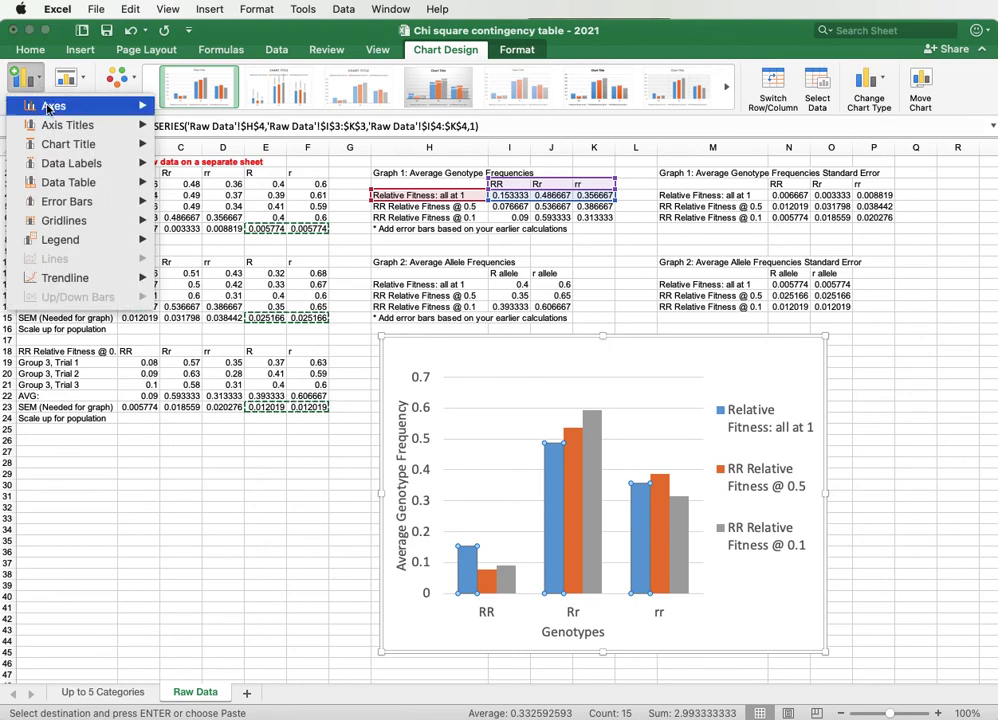
{"action": "mouse_move", "coordinate": [68, 207]}
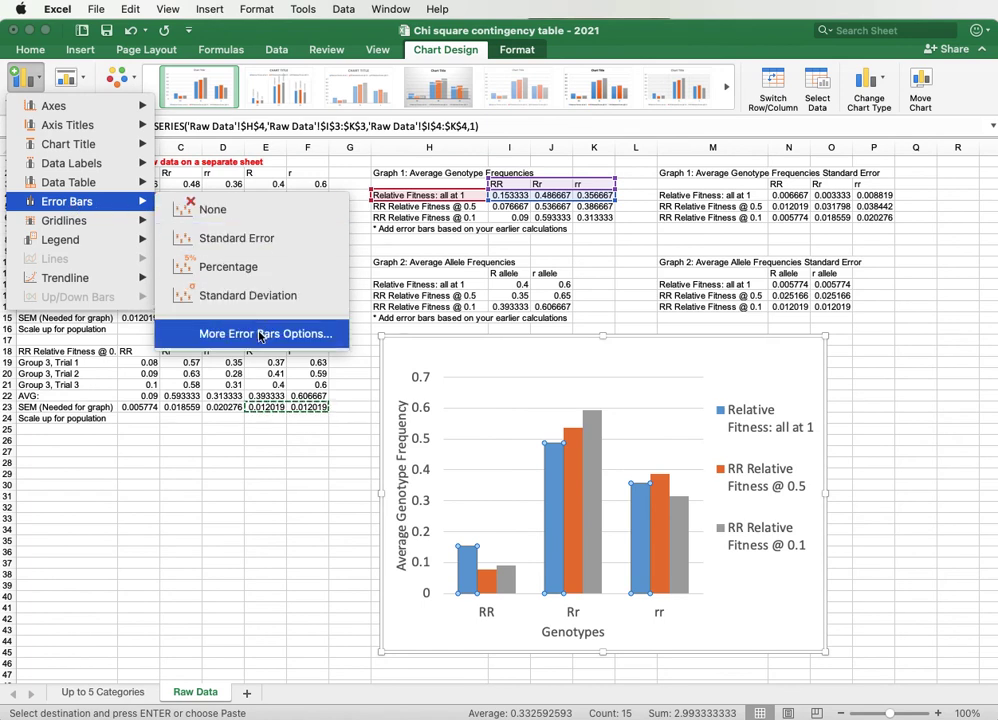
{"action": "left_click", "coordinate": [262, 335]}
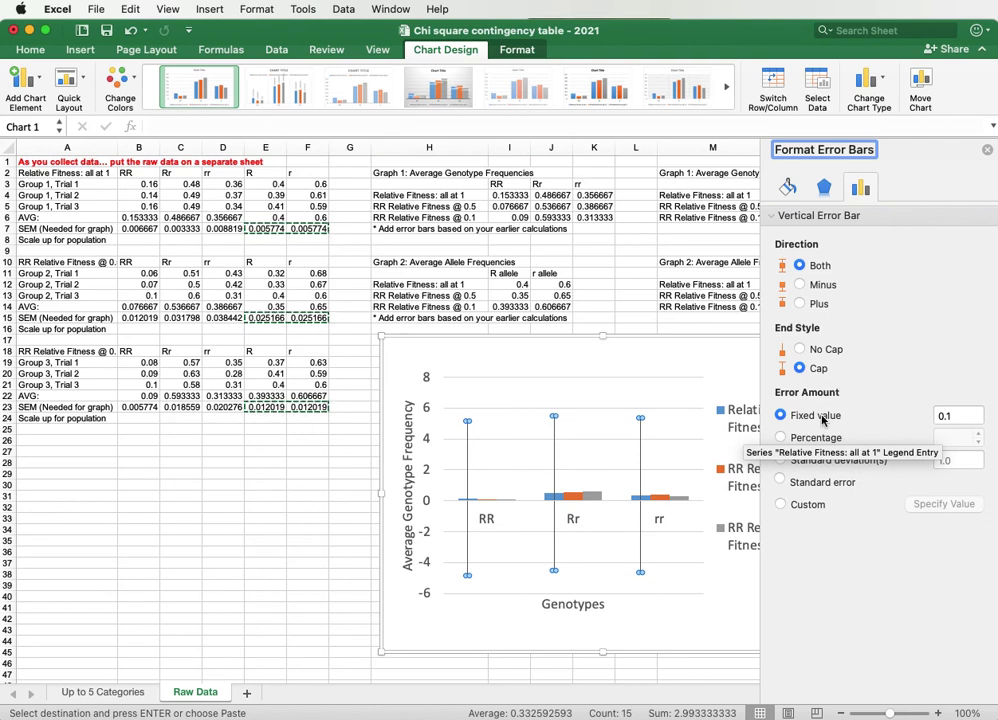
{"action": "left_click", "coordinate": [781, 505]}
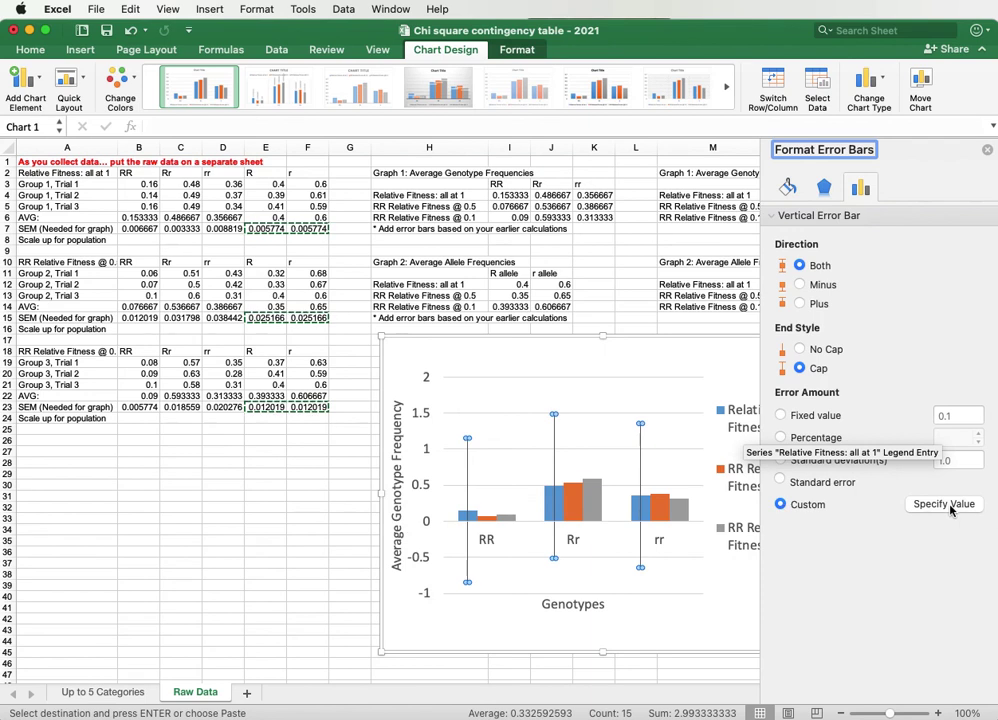
{"action": "left_click", "coordinate": [951, 509]}
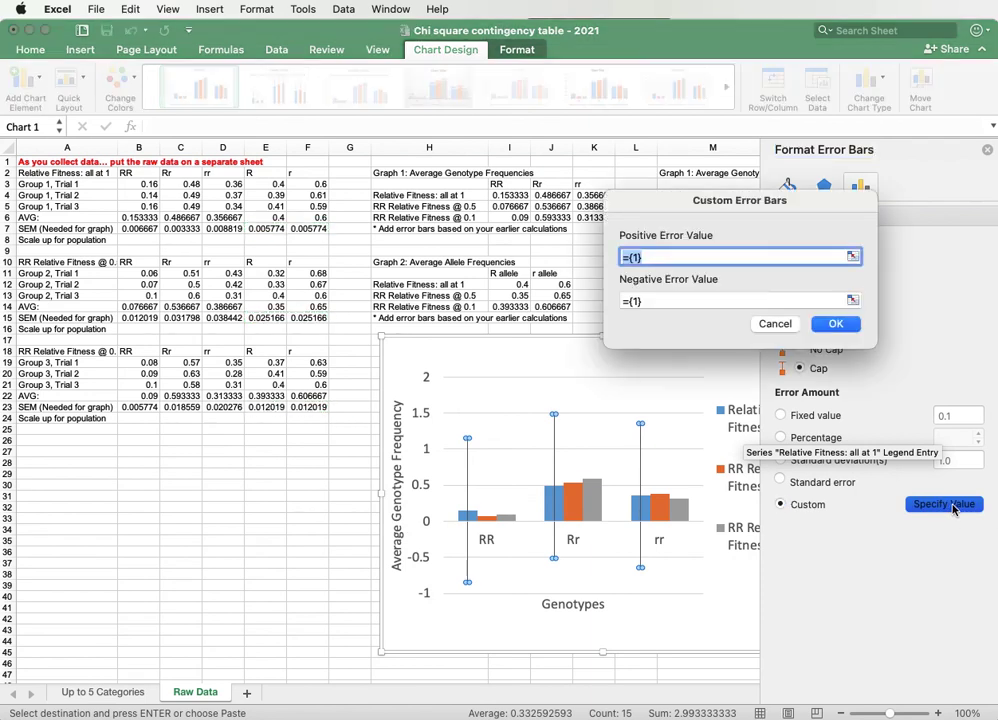
- Set the custom positive error value to N4:P6 of the Graph 1 standard error table
{"action": "left_click", "coordinate": [852, 257]}
{"action": "left_click_drag", "start_coordinate": [769, 176], "coordinate": [472, 235]}
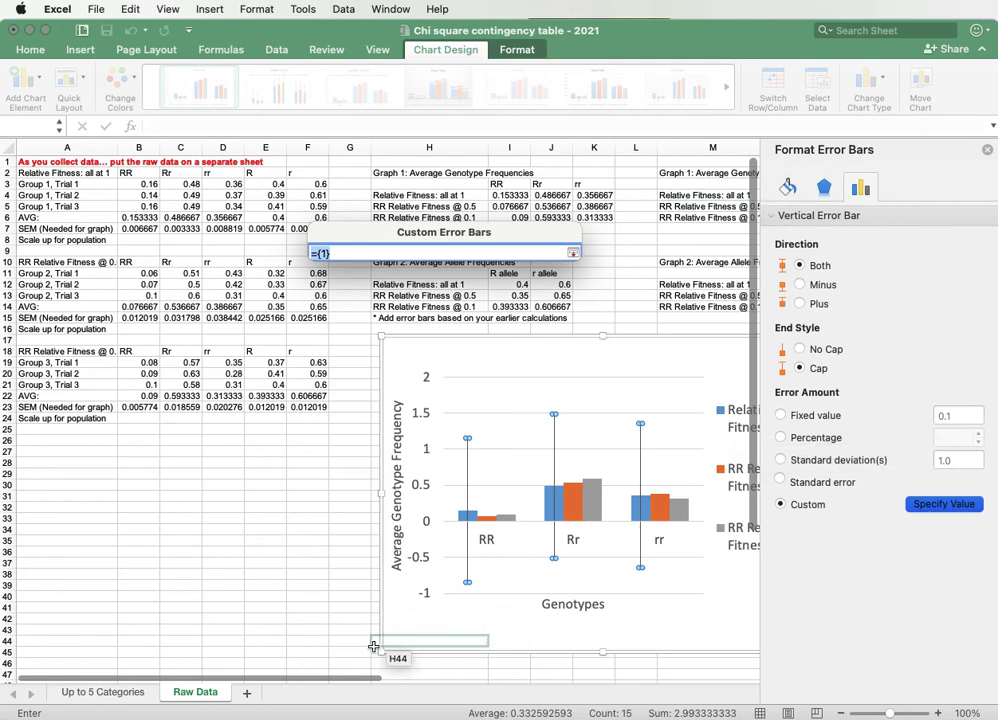
{"action": "left_click_drag", "start_coordinate": [342, 683], "coordinate": [474, 677]}
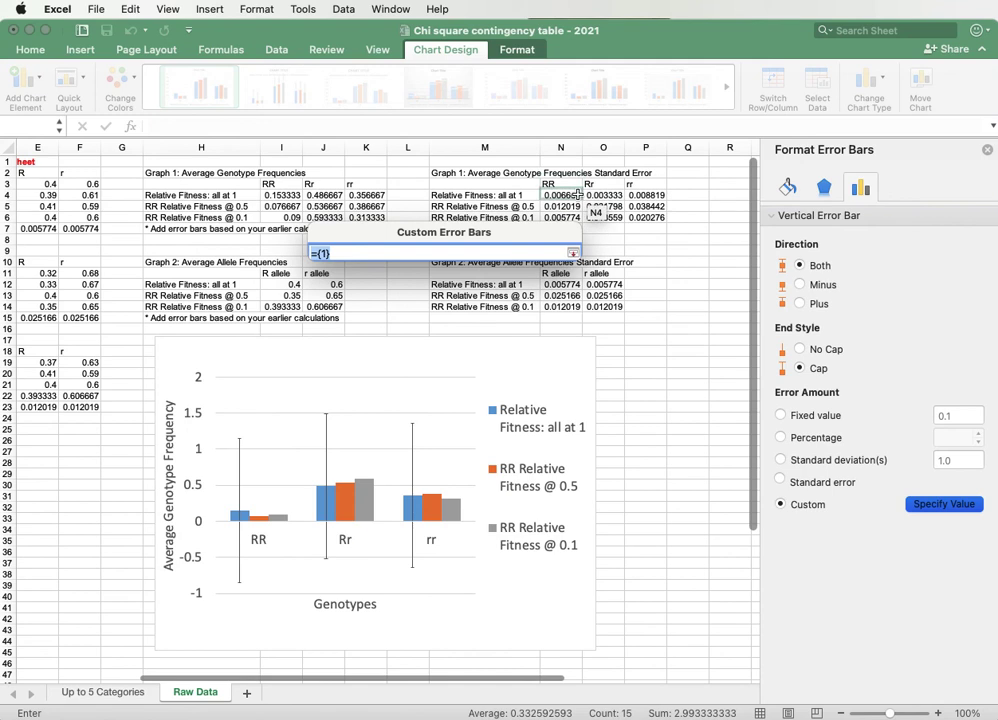
{"action": "left_click_drag", "start_coordinate": [570, 196], "coordinate": [645, 216]}
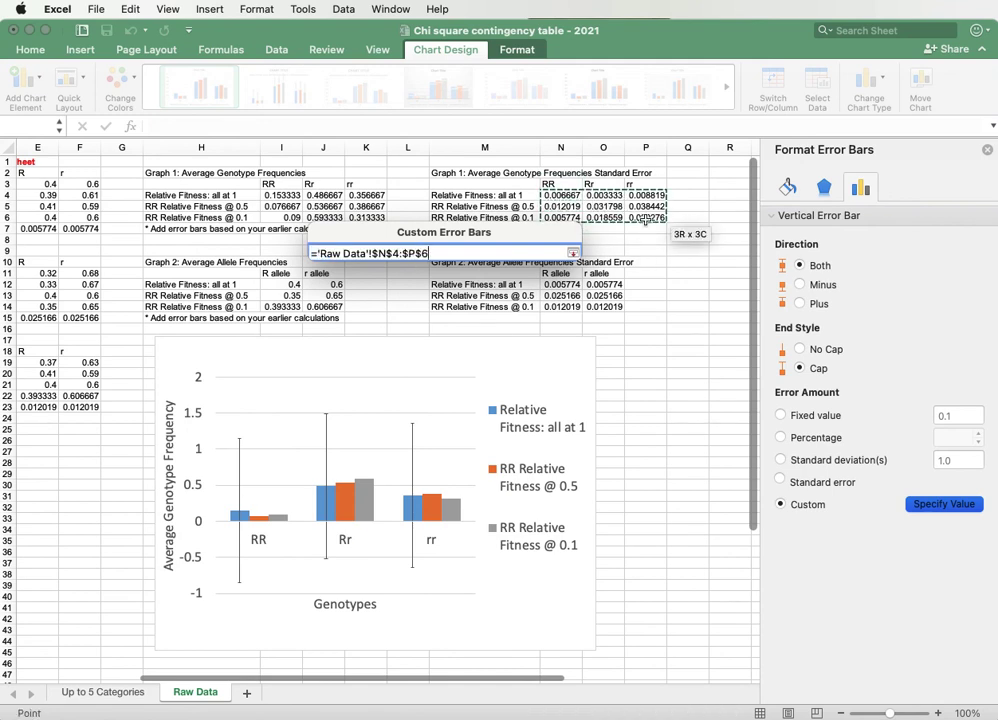
{"action": "left_click", "coordinate": [572, 253]}
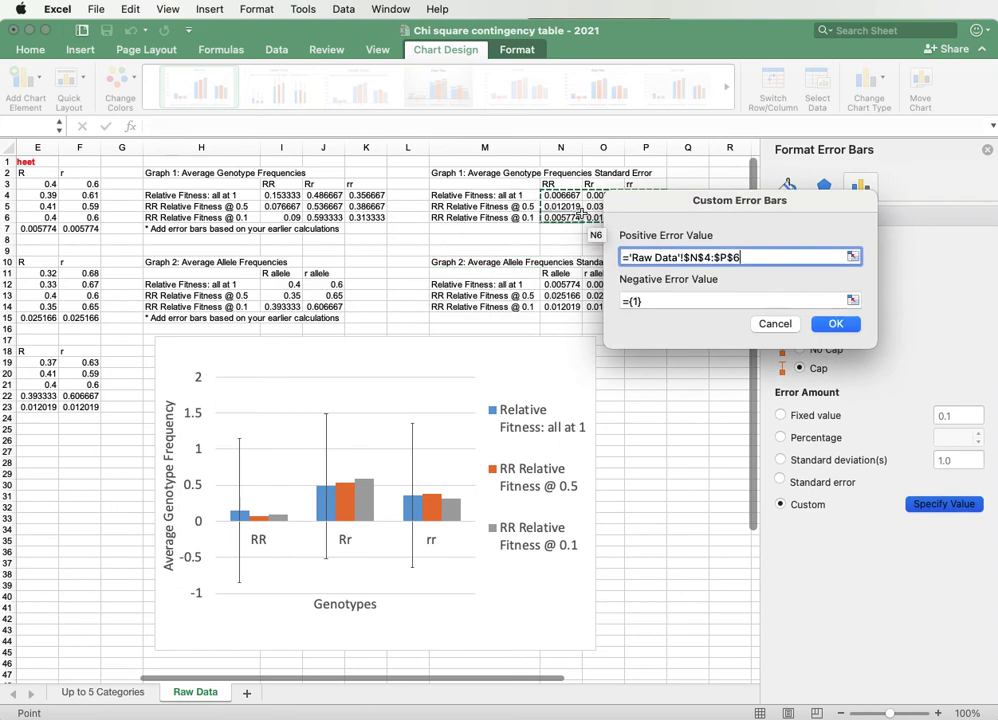
- Try to apply N4:P6 of the Graph 1 standard error table as both positive and negative custom error values
{"action": "left_click_drag", "start_coordinate": [737, 256], "coordinate": [585, 258]}
{"action": "key", "text": "super+c"}
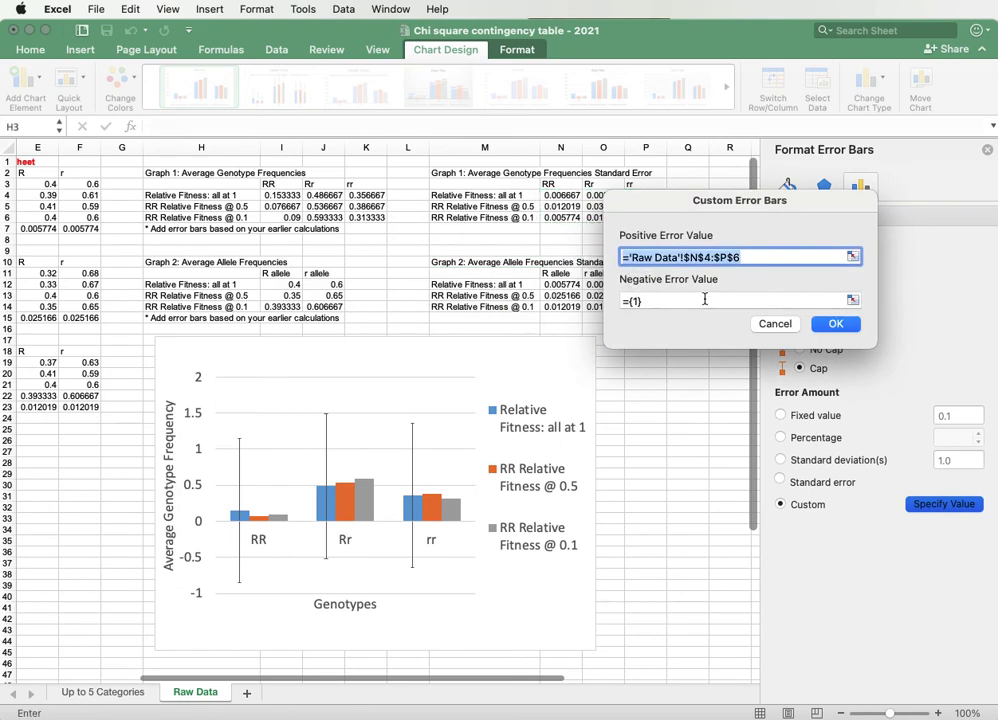
{"action": "left_click_drag", "start_coordinate": [704, 299], "coordinate": [604, 296]}
{"action": "key", "text": "super+v"}
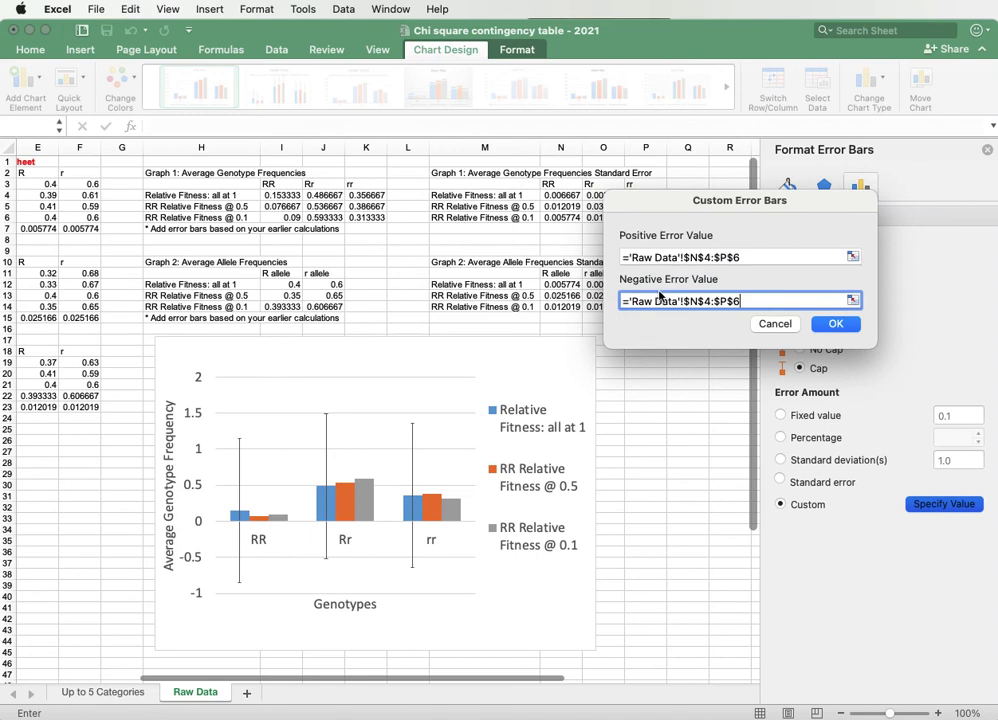
{"action": "left_click", "coordinate": [836, 325]}
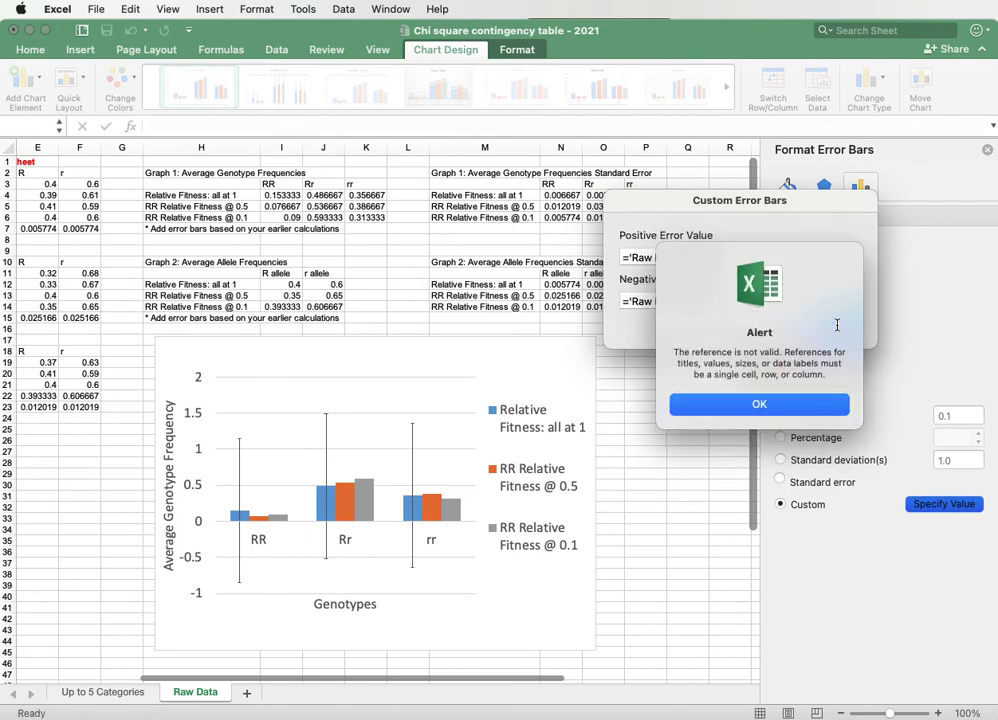
{"action": "left_click", "coordinate": [781, 404]}
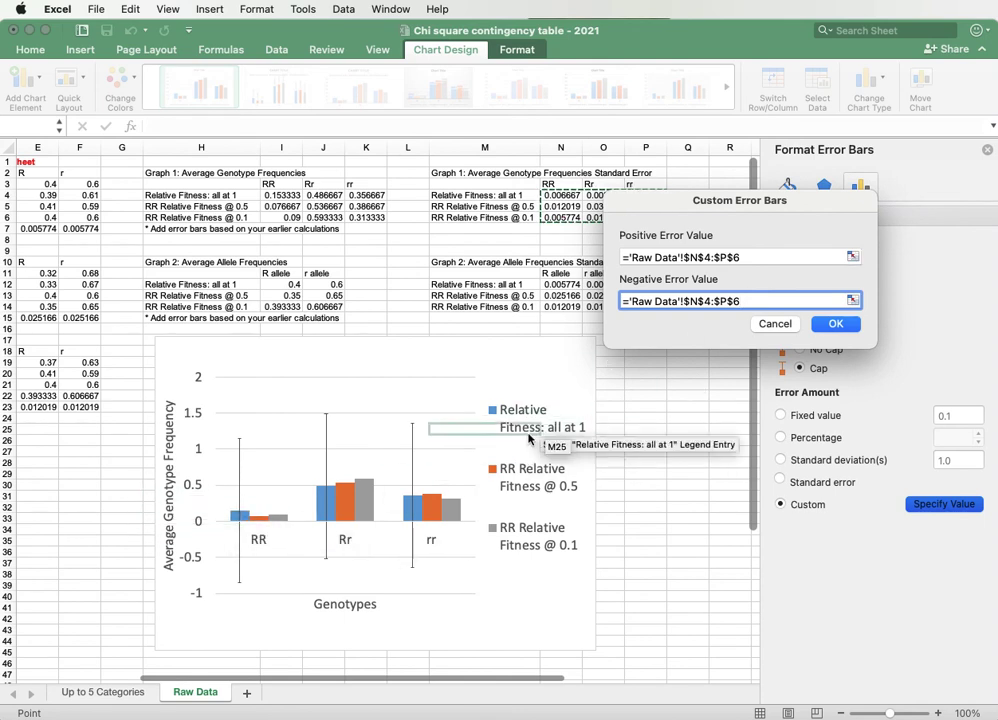
- Set both custom error values of the "Relative Fitness: all at 1" series to N4:P4 and apply them
{"action": "left_click", "coordinate": [761, 257]}
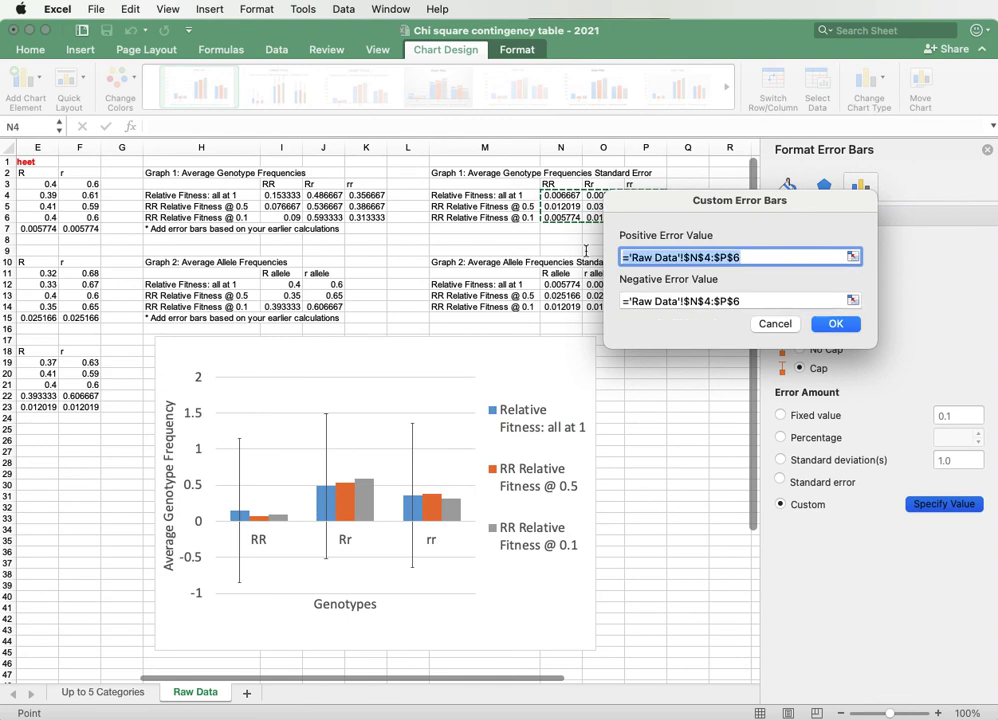
{"action": "left_click", "coordinate": [557, 196]}
{"action": "left_click_drag", "start_coordinate": [557, 196], "coordinate": [688, 260]}
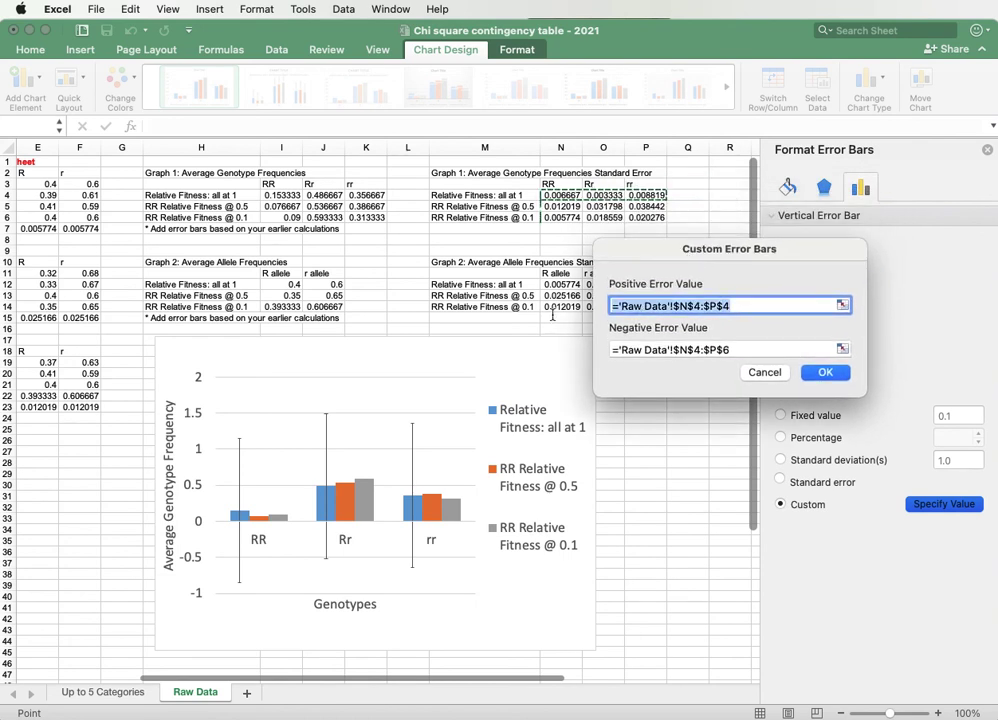
{"action": "left_click", "coordinate": [617, 350]}
{"action": "type", "text": "$4:$P$4"}
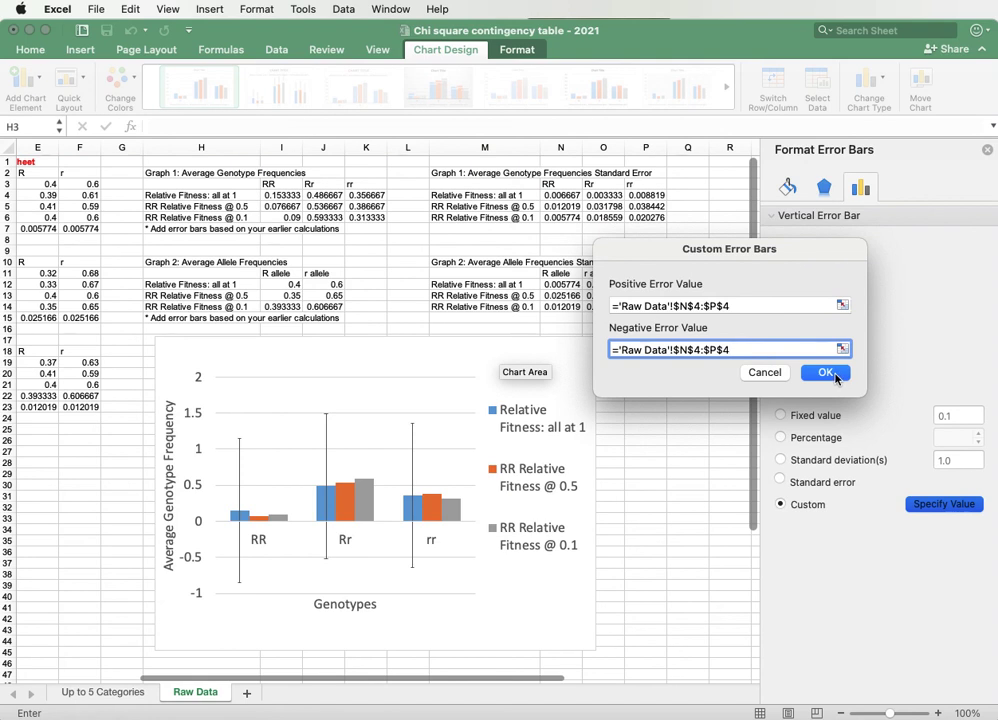
{"action": "left_click", "coordinate": [825, 372]}
- Add error bars to the "RR Relative Fitness @ 0.5" series with a custom error amount and open its value specification
{"action": "left_click", "coordinate": [246, 570]}
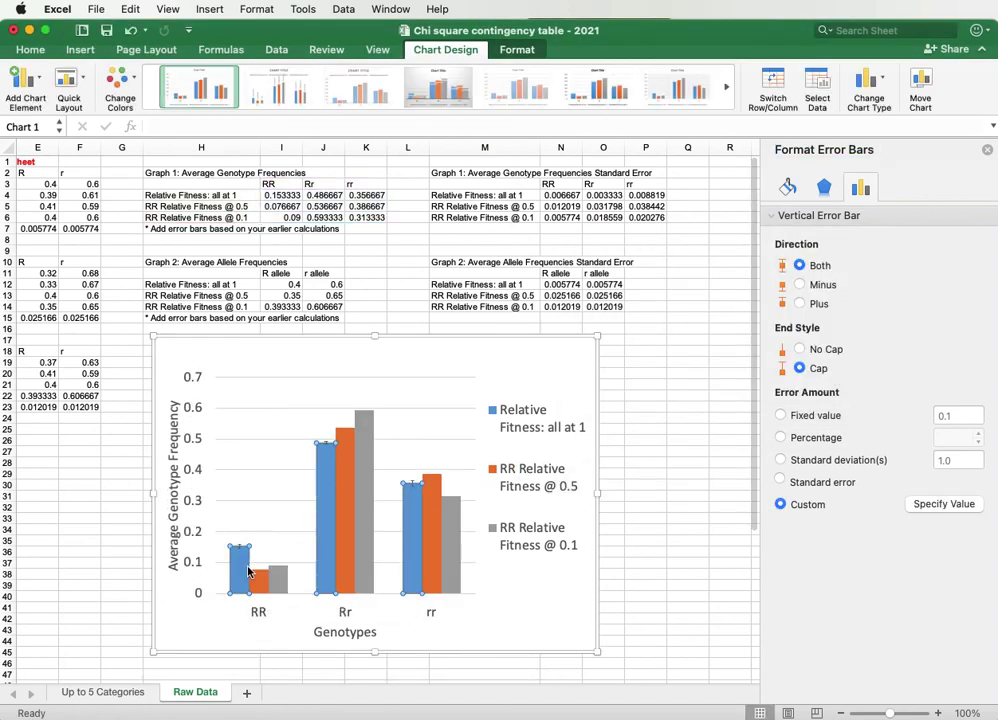
{"action": "left_click", "coordinate": [248, 571]}
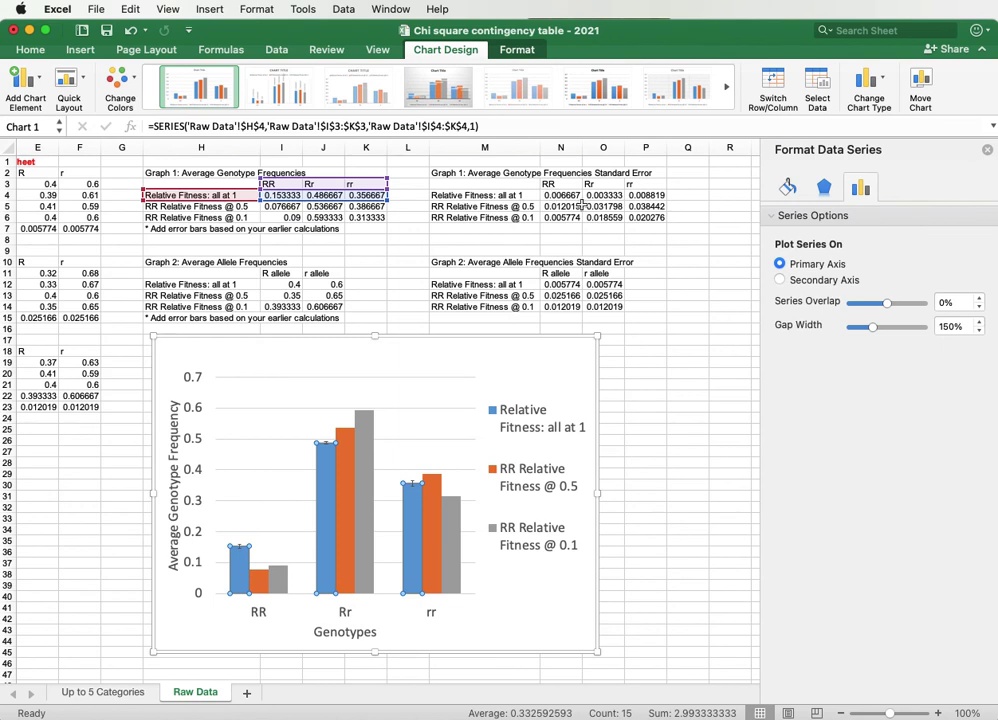
{"action": "left_click", "coordinate": [259, 585]}
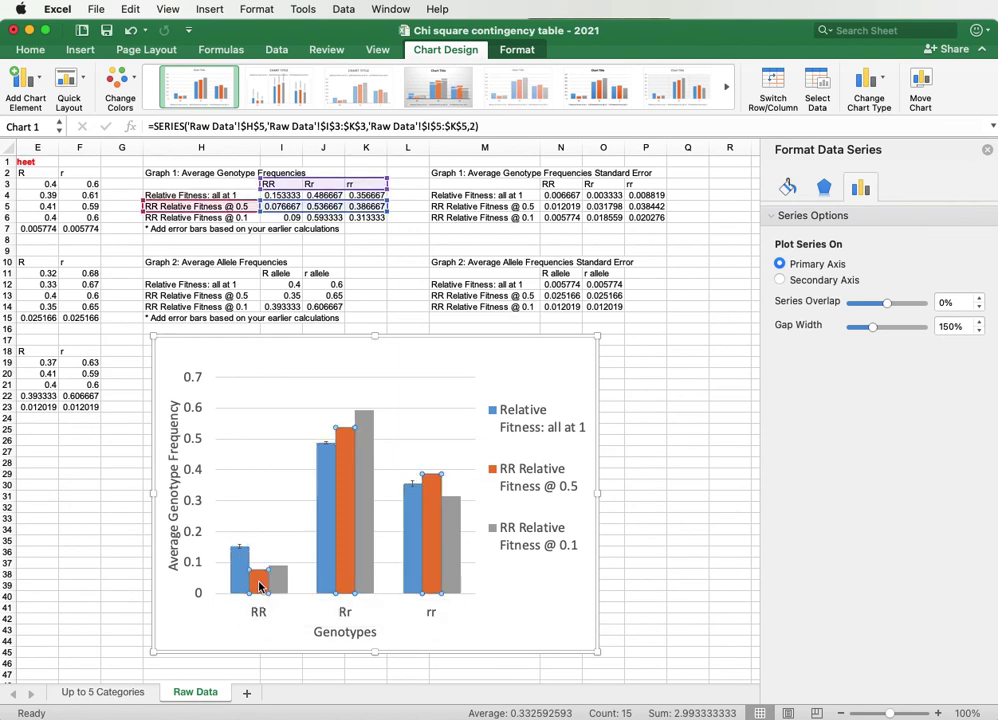
{"action": "left_click", "coordinate": [41, 81]}
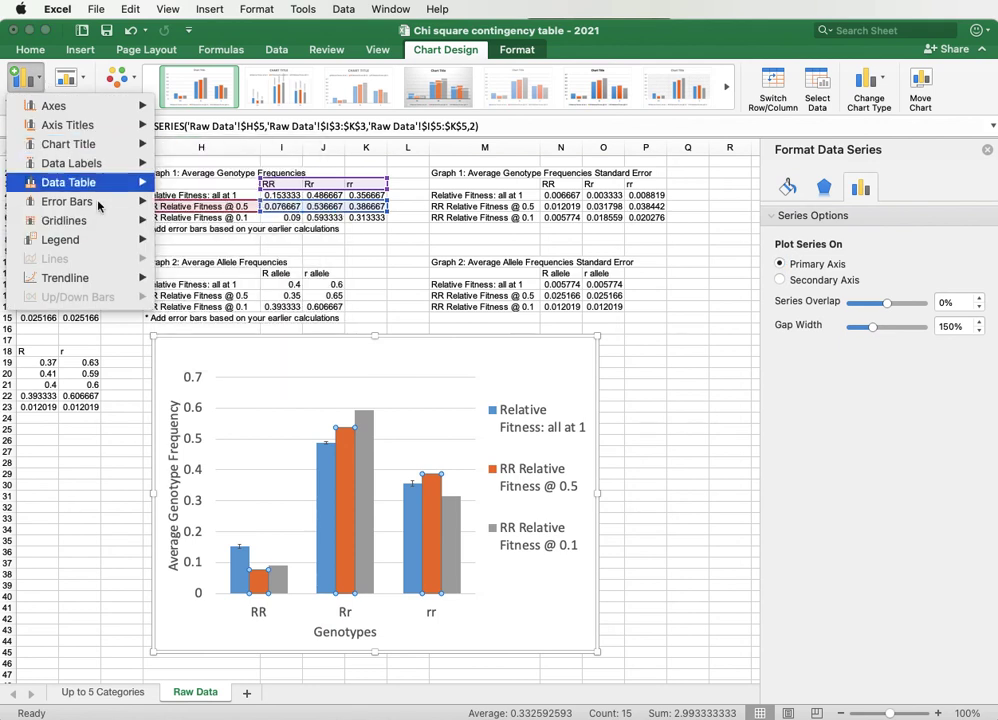
{"action": "mouse_move", "coordinate": [105, 208]}
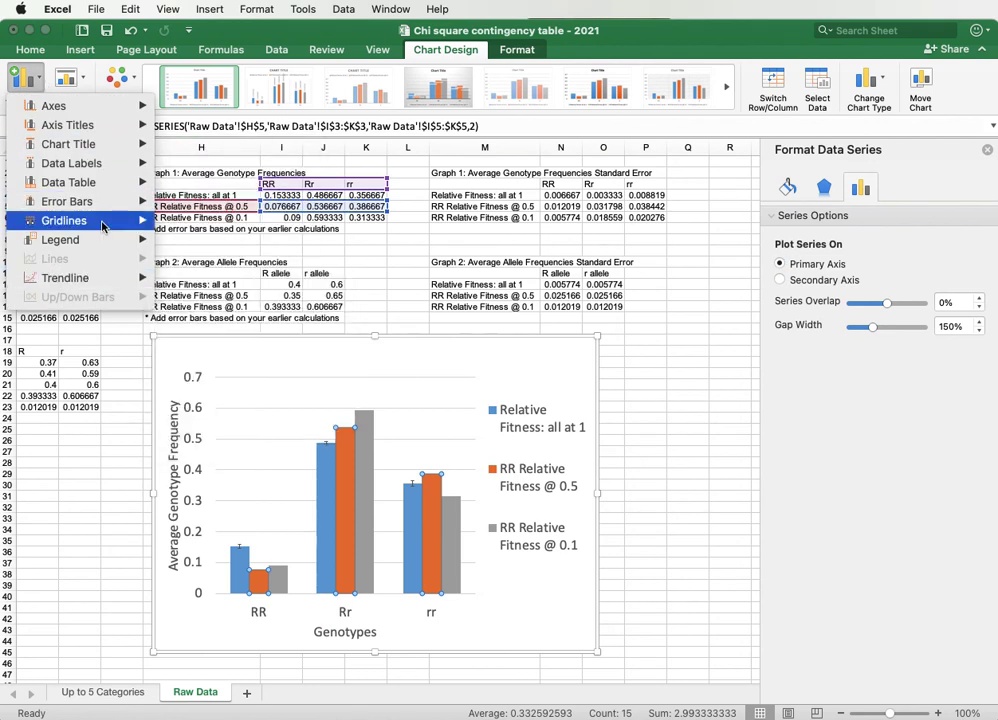
{"action": "left_click", "coordinate": [223, 334]}
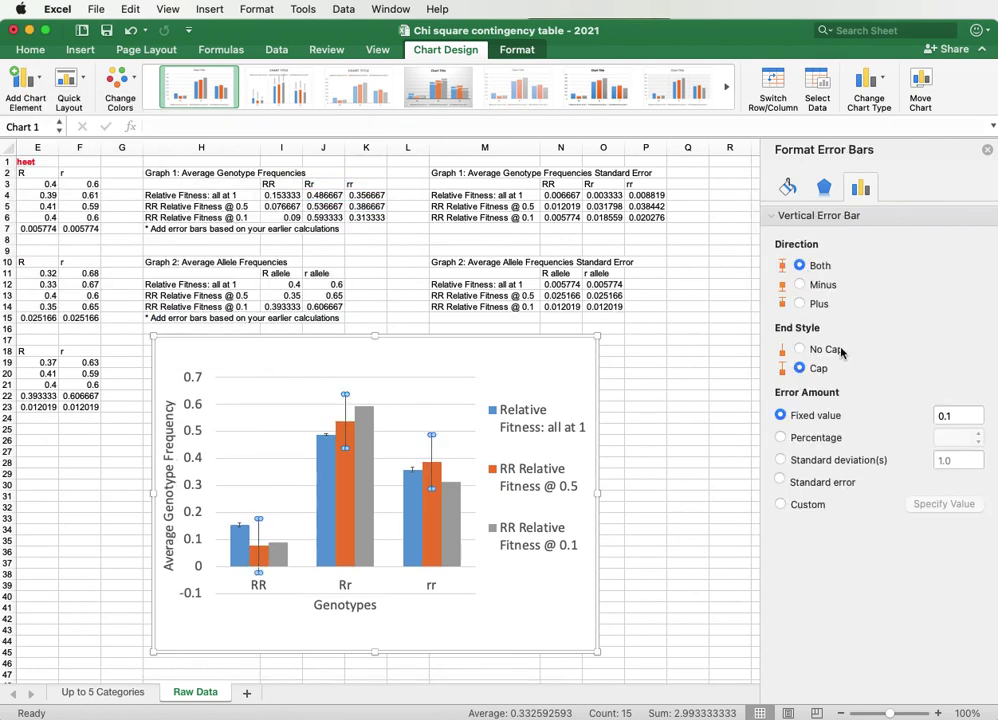
{"action": "left_click", "coordinate": [812, 506]}
{"action": "left_click", "coordinate": [944, 506]}
- Set the positive and negative custom error values of the "RR Relative Fitness @ 0.5" series to N5:P5
{"action": "left_click_drag", "start_coordinate": [667, 199], "coordinate": [493, 309]}
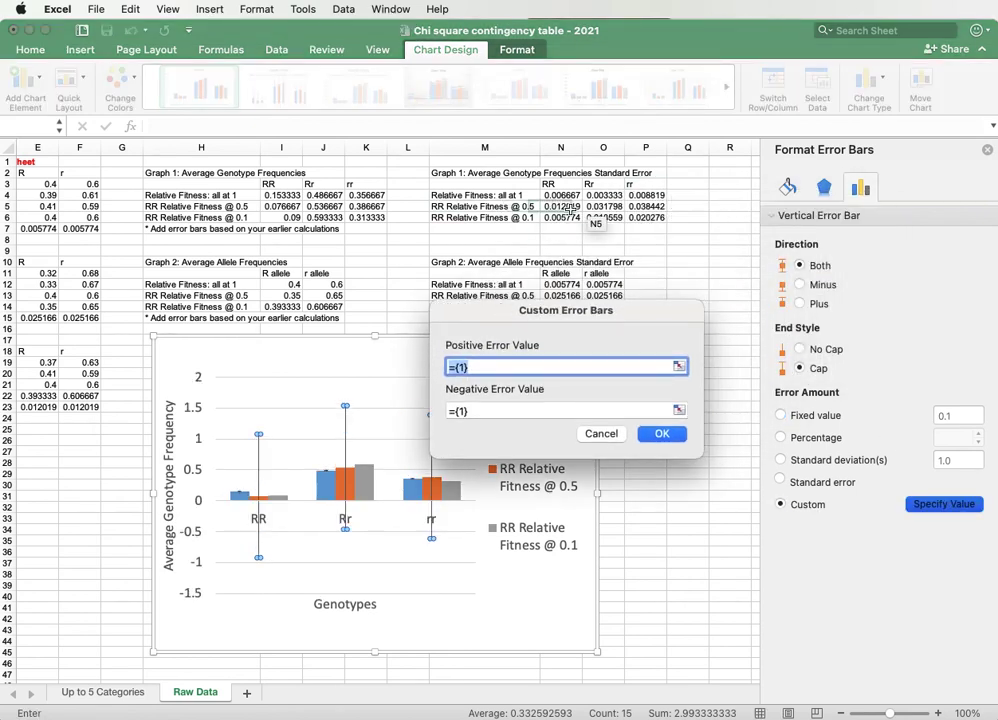
{"action": "left_click_drag", "start_coordinate": [551, 207], "coordinate": [650, 207]}
{"action": "triple_click", "coordinate": [563, 366]}
{"action": "key", "text": "cmd+c"}
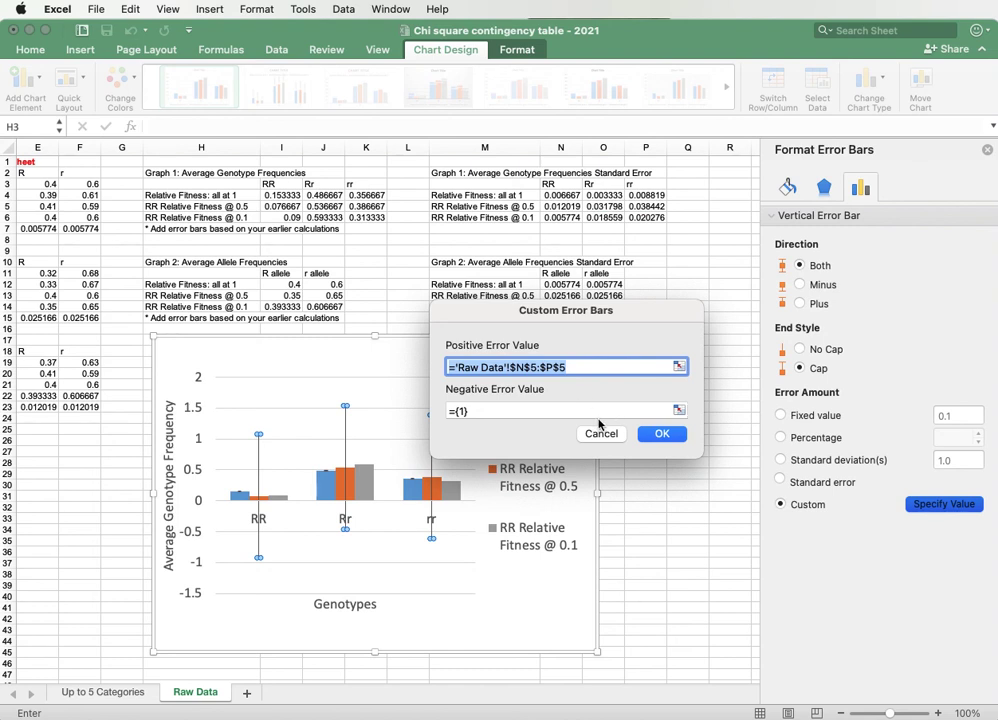
{"action": "left_click", "coordinate": [544, 410]}
{"action": "left_click_drag", "start_coordinate": [482, 411], "coordinate": [406, 415]}
{"action": "key", "text": "cmd+v"}
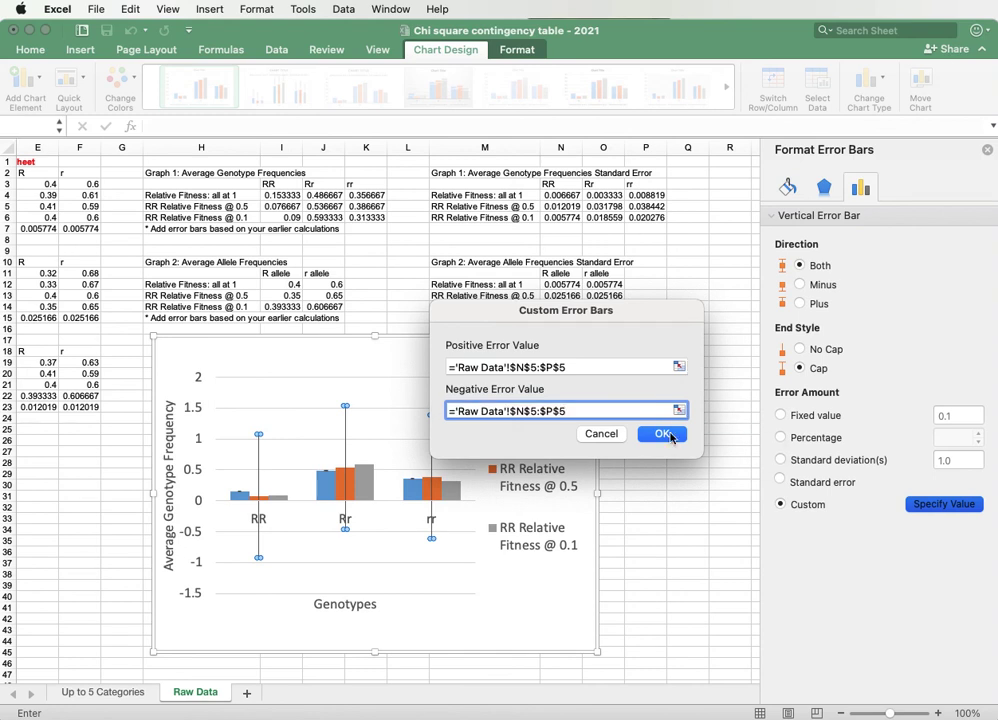
{"action": "left_click", "coordinate": [663, 434]}
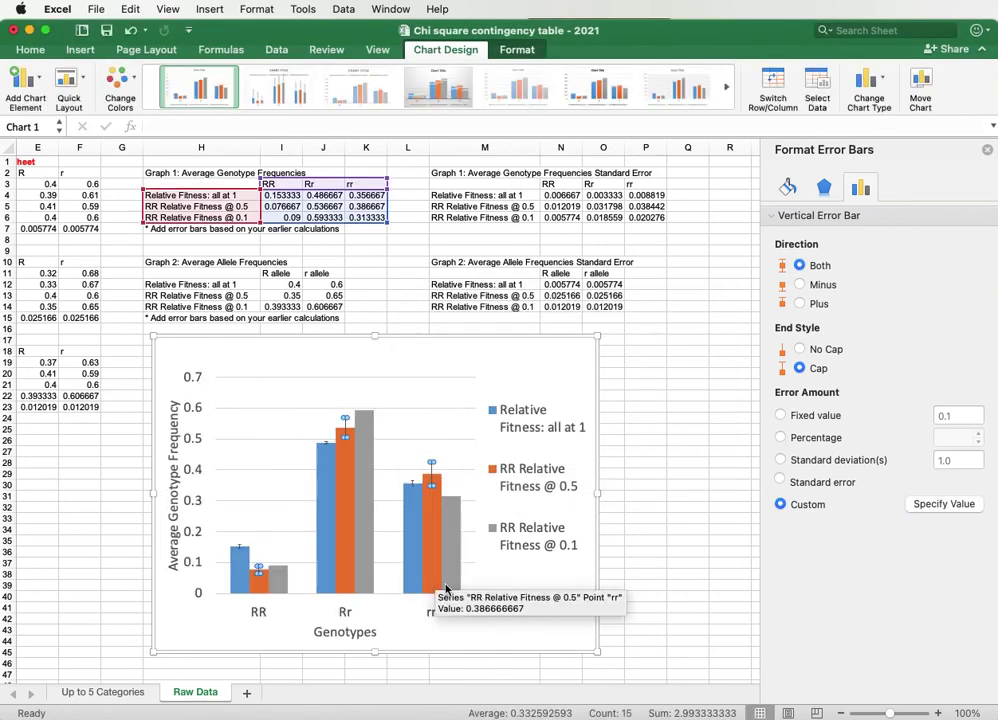
- Add error bars to the "RR Relative Fitness @ 0.1" series with a custom error amount and open its value specification
{"action": "left_click", "coordinate": [557, 615]}
{"action": "left_click", "coordinate": [289, 584]}
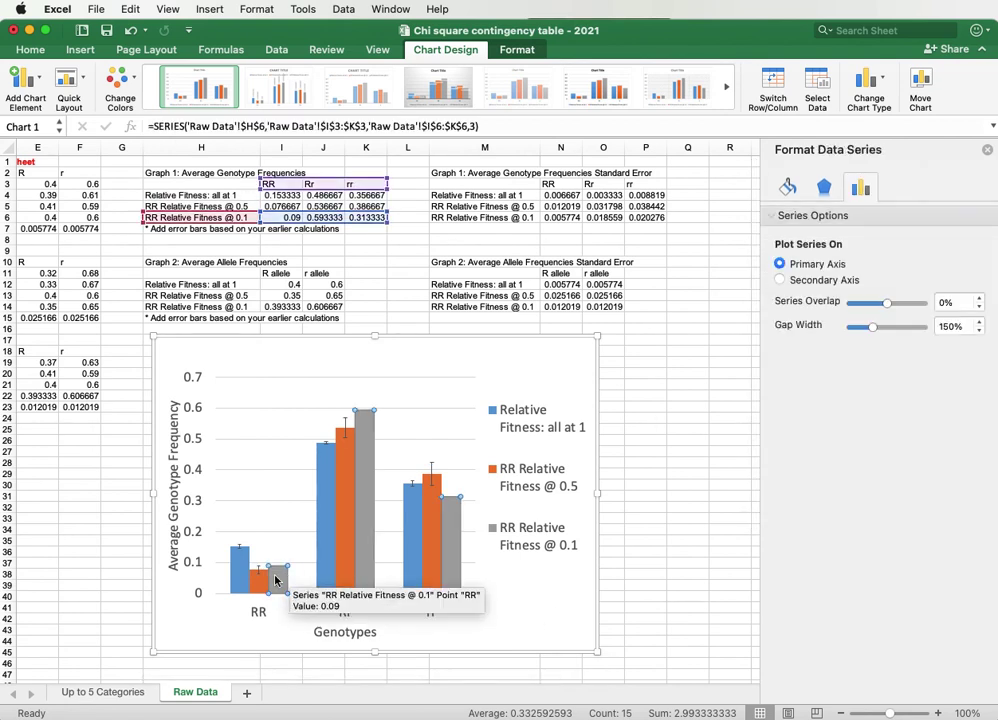
{"action": "right_click", "coordinate": [279, 581]}
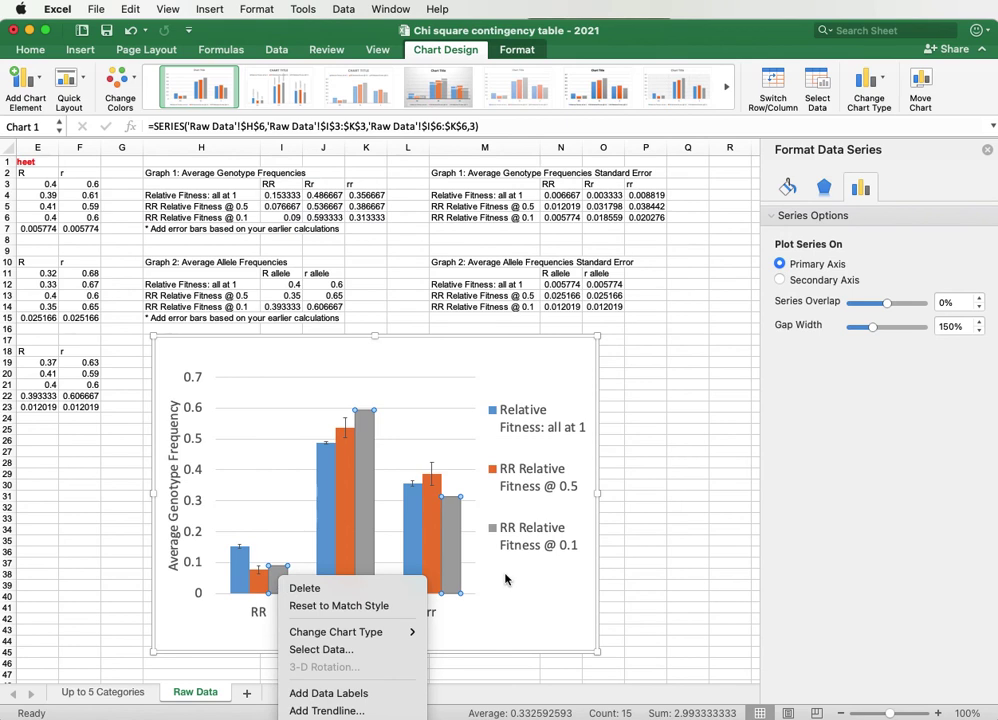
{"action": "key", "text": "Escape"}
{"action": "left_click", "coordinate": [25, 78]}
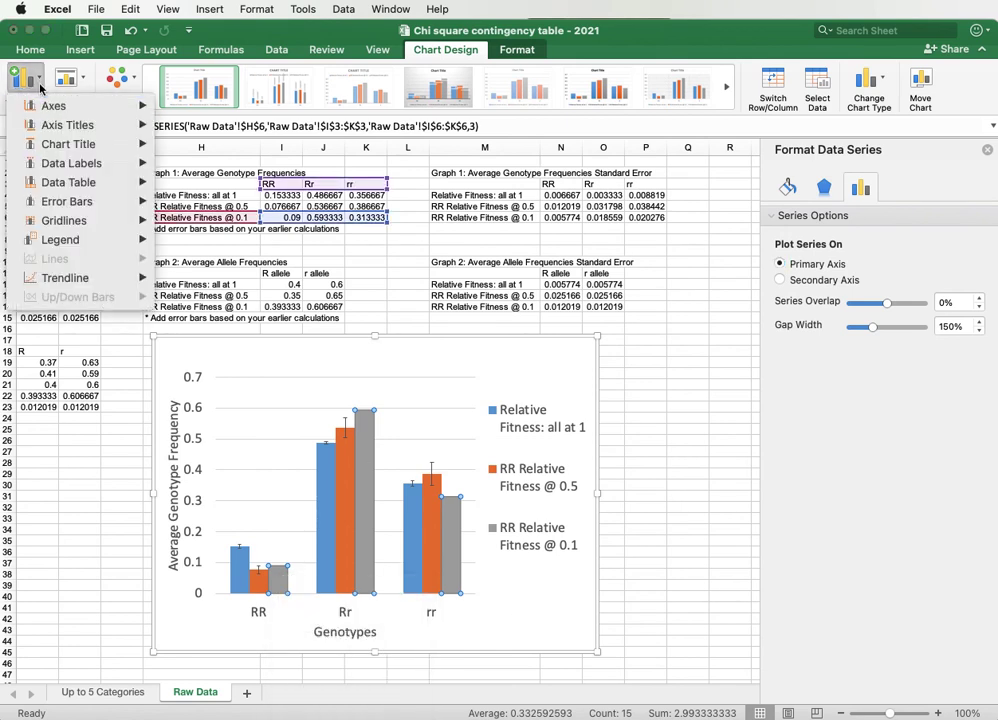
{"action": "mouse_move", "coordinate": [90, 201]}
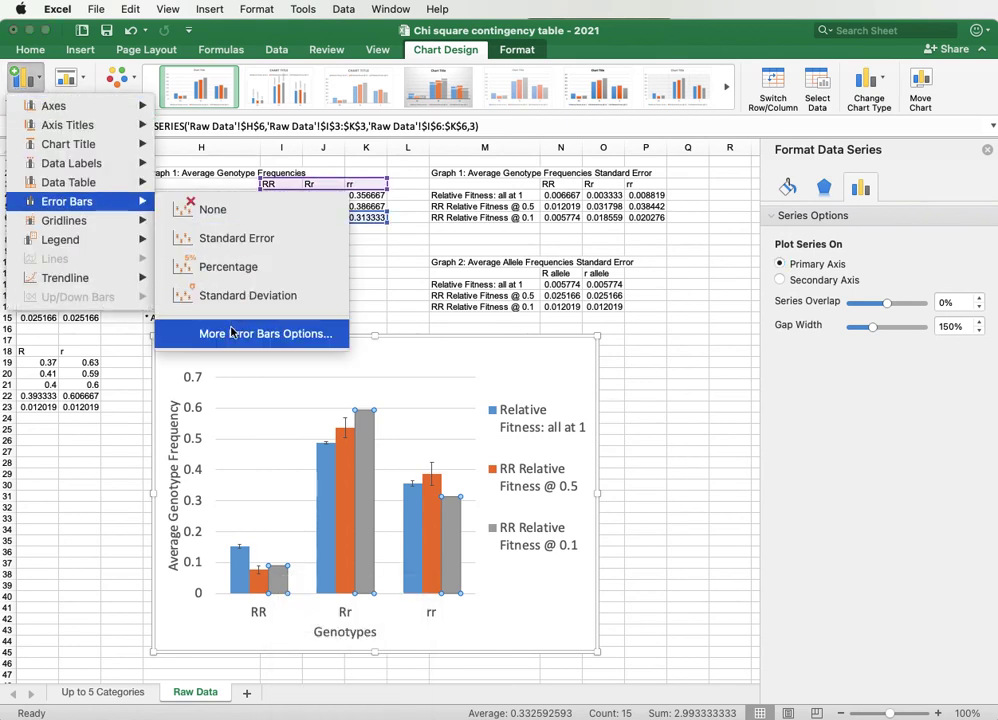
{"action": "left_click", "coordinate": [265, 334]}
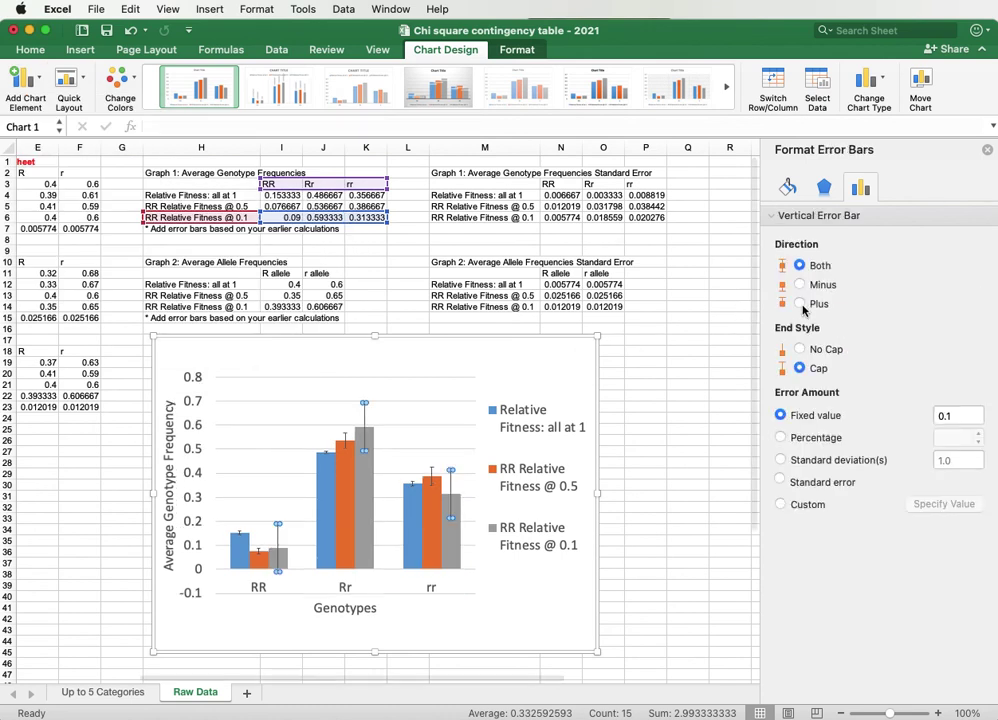
{"action": "left_click", "coordinate": [790, 504]}
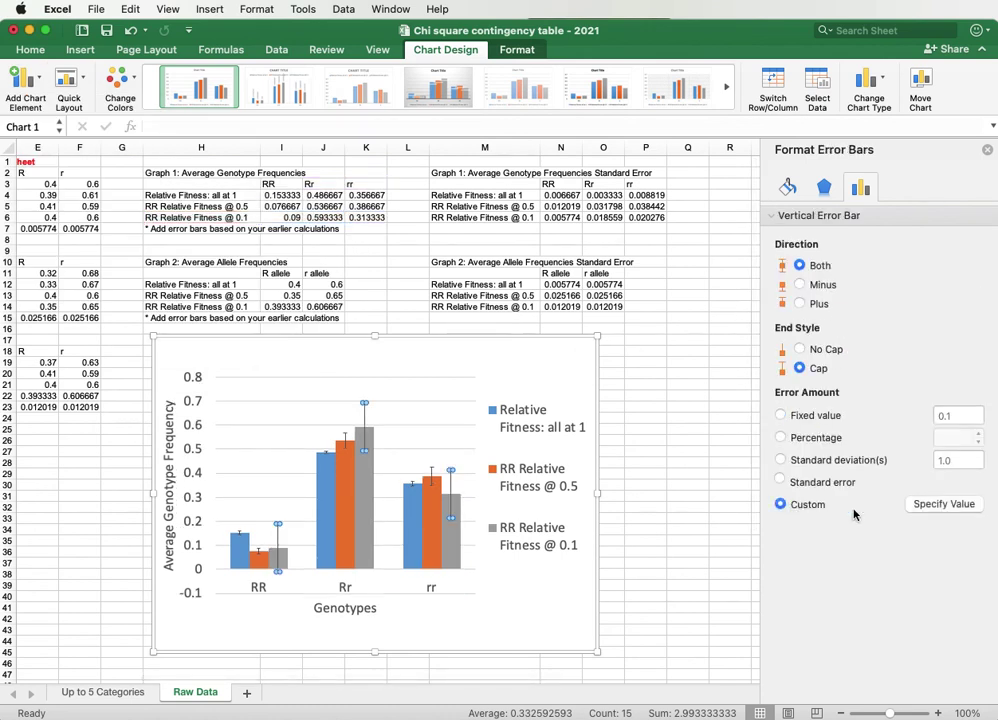
{"action": "left_click", "coordinate": [943, 504]}
- Set the positive and negative custom error values of the "RR Relative Fitness @ 0.1" series to N6:P6
{"action": "left_click_drag", "start_coordinate": [669, 207], "coordinate": [504, 327]}
{"action": "left_click_drag", "start_coordinate": [562, 218], "coordinate": [656, 218]}
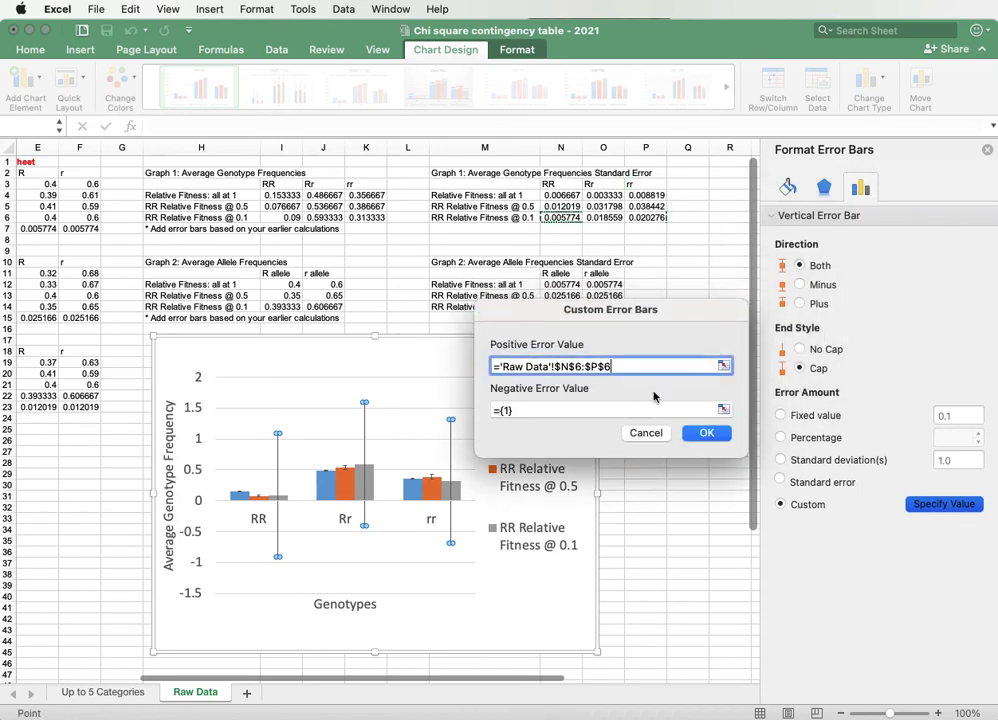
{"action": "key", "text": "super+c"}
{"action": "left_click", "coordinate": [500, 410]}
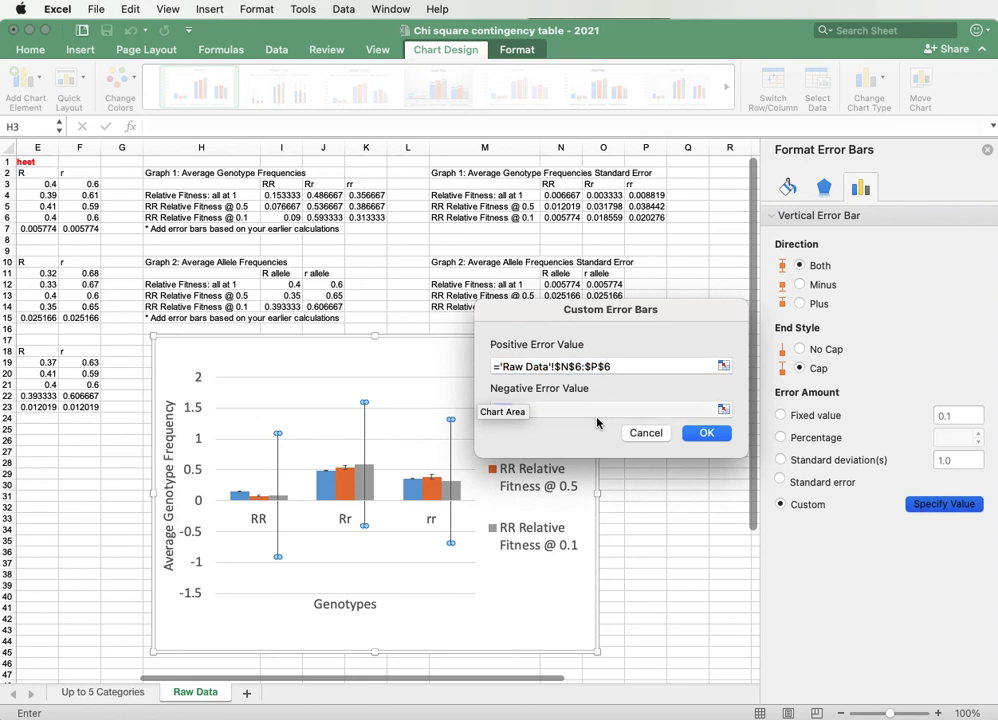
{"action": "key", "text": "super+v"}
{"action": "left_click", "coordinate": [705, 432]}
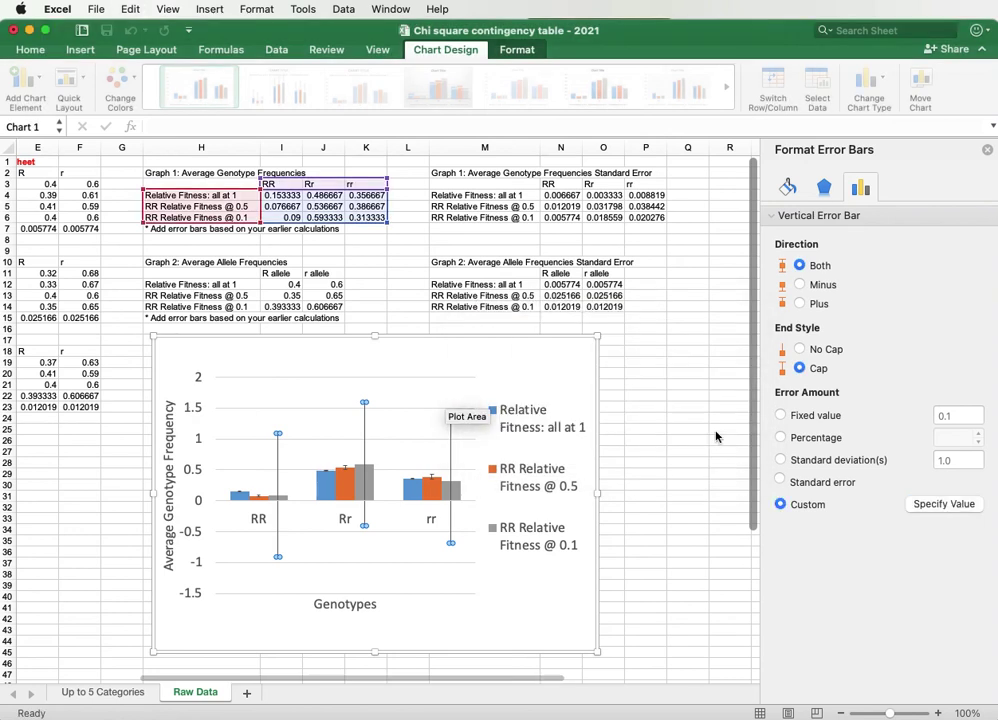
{"action": "left_click", "coordinate": [575, 601]}
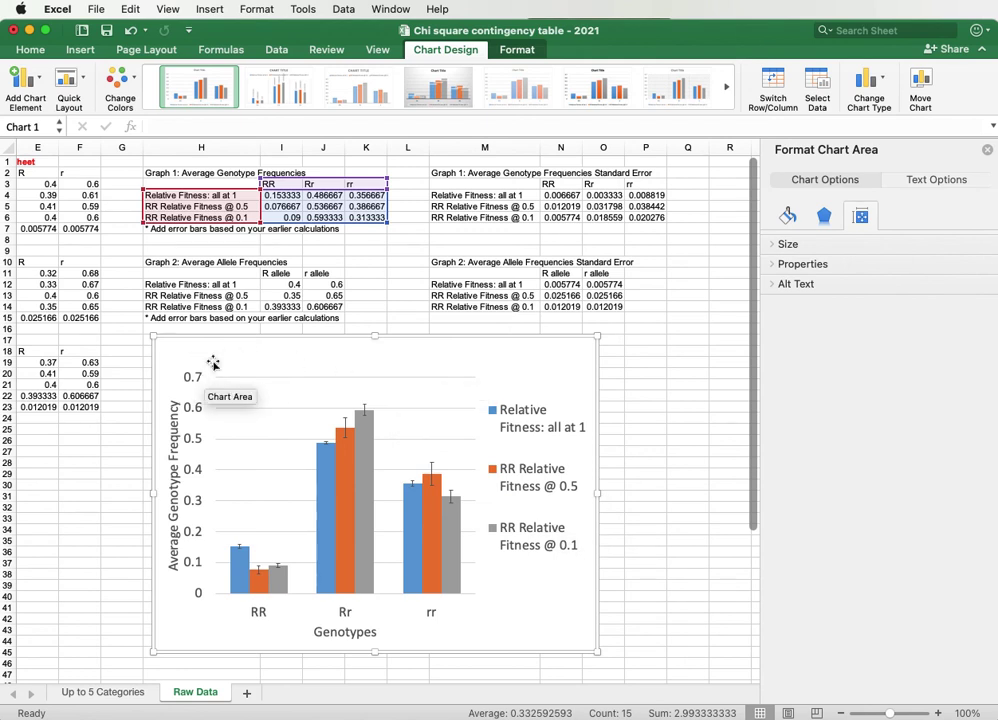
{"action": "left_click", "coordinate": [134, 82]}
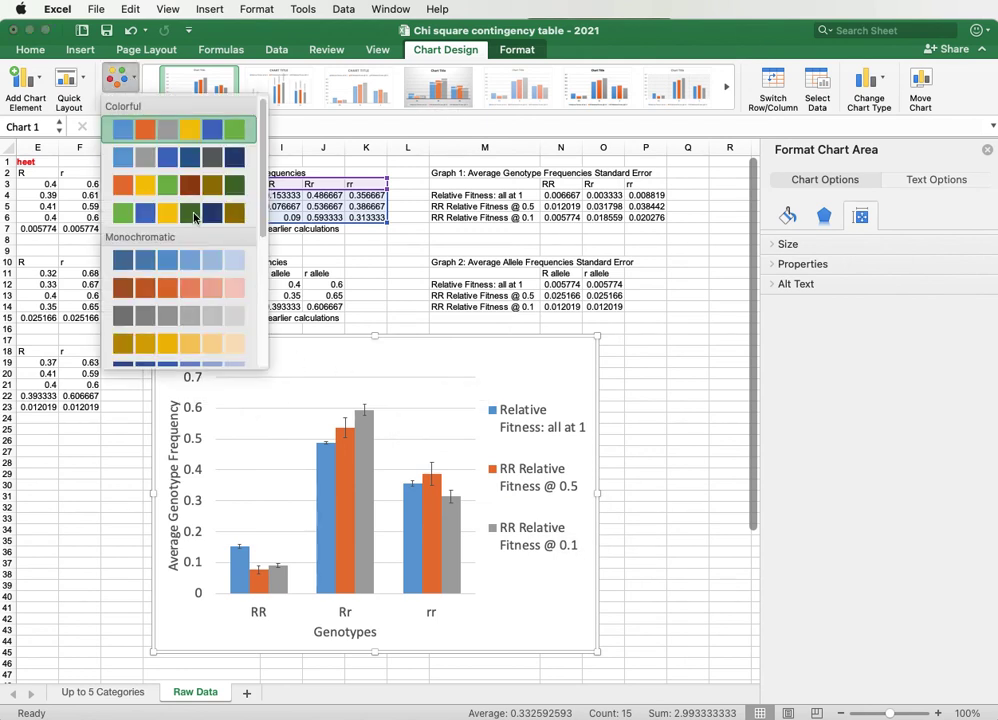
{"action": "scroll", "coordinate": [219, 216], "scroll_direction": "down", "scroll_amount": 2}
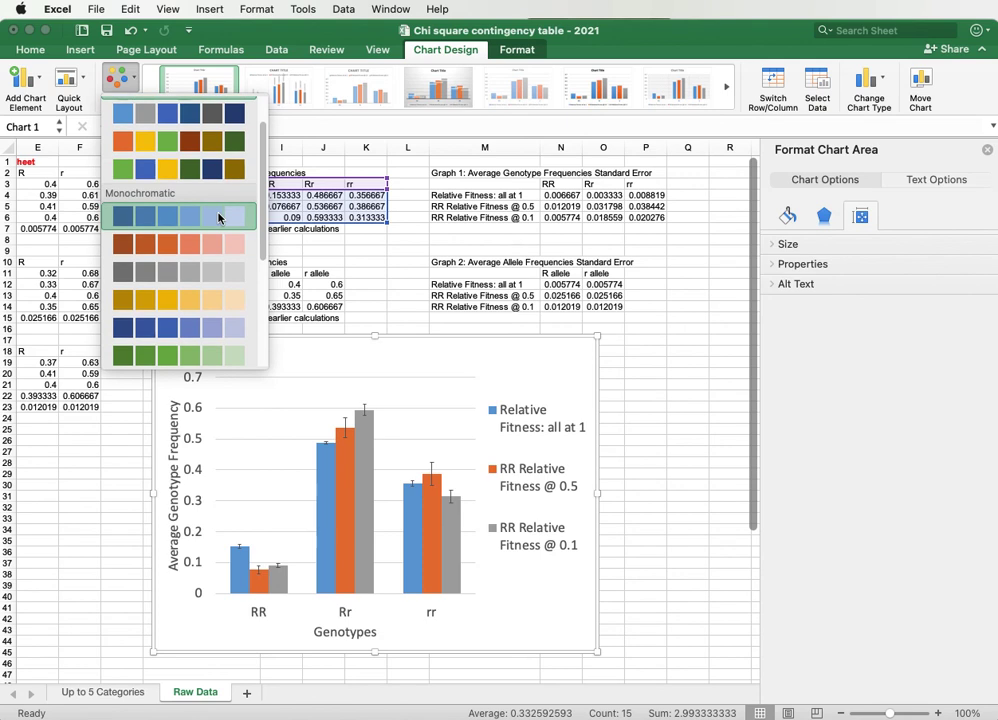
{"action": "scroll", "coordinate": [219, 216], "scroll_direction": "down", "scroll_amount": 3}
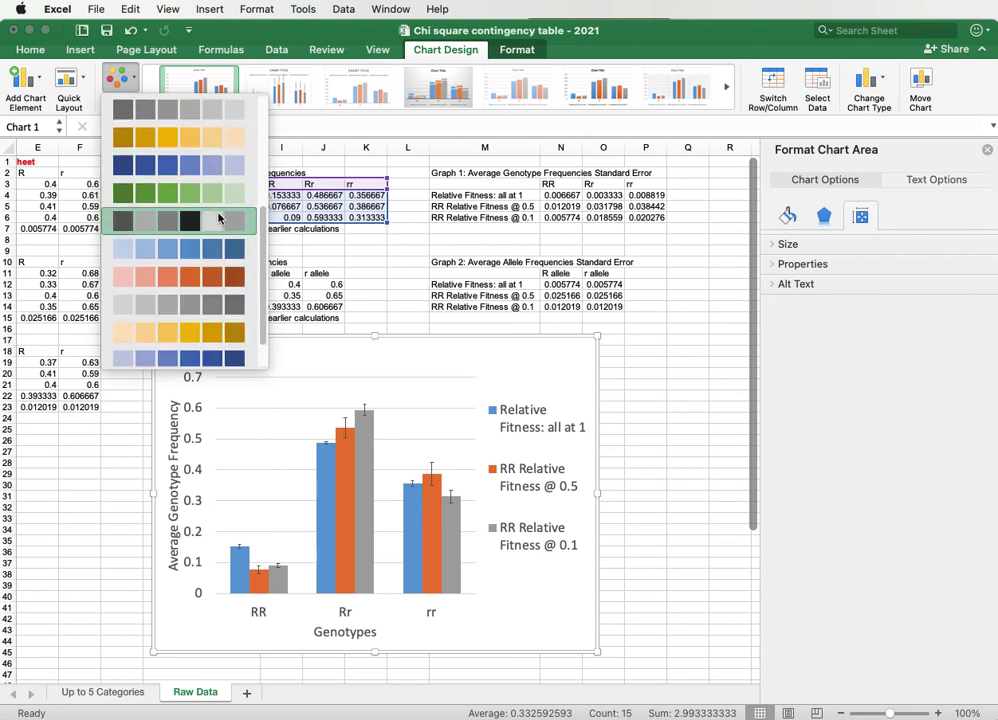
{"action": "scroll", "coordinate": [215, 292], "scroll_direction": "down", "scroll_amount": 1}
{"action": "scroll", "coordinate": [216, 285], "scroll_direction": "up", "scroll_amount": 6}
{"action": "left_click", "coordinate": [424, 358]}
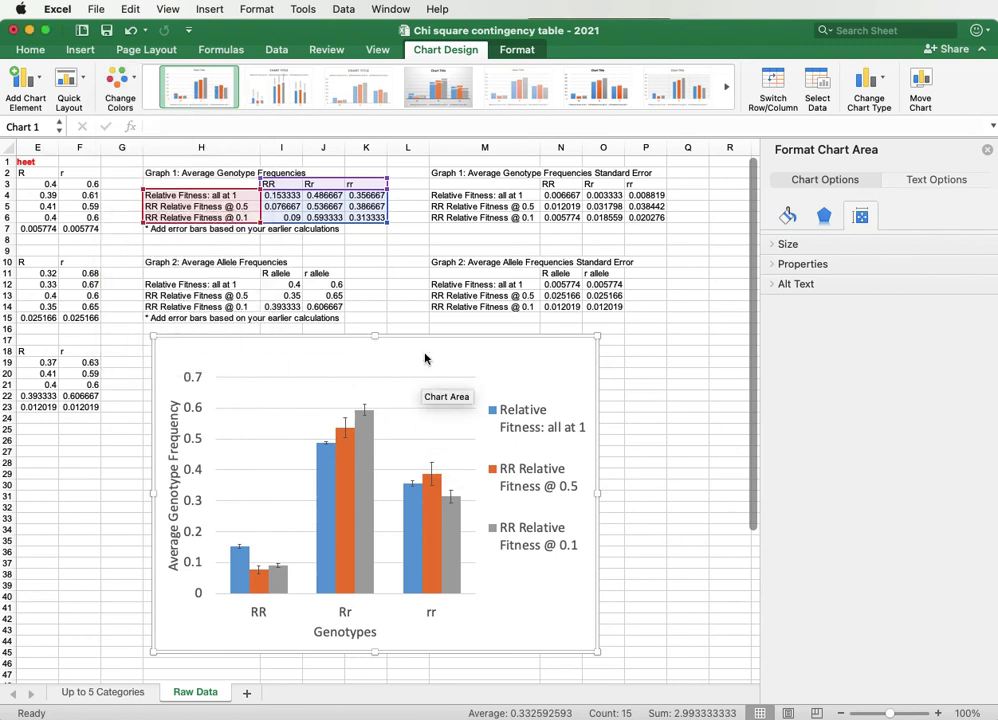
- Recolor the genotype frequency chart with the monochromatic gray palette running from dark to light
{"action": "left_click", "coordinate": [135, 84]}
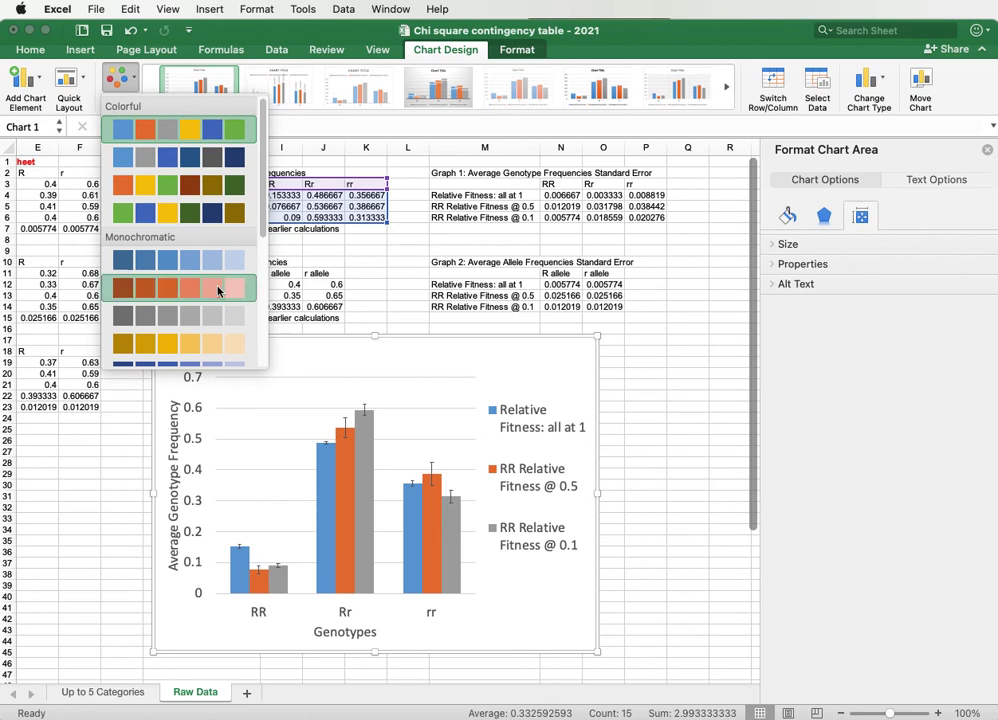
{"action": "left_click", "coordinate": [228, 314]}
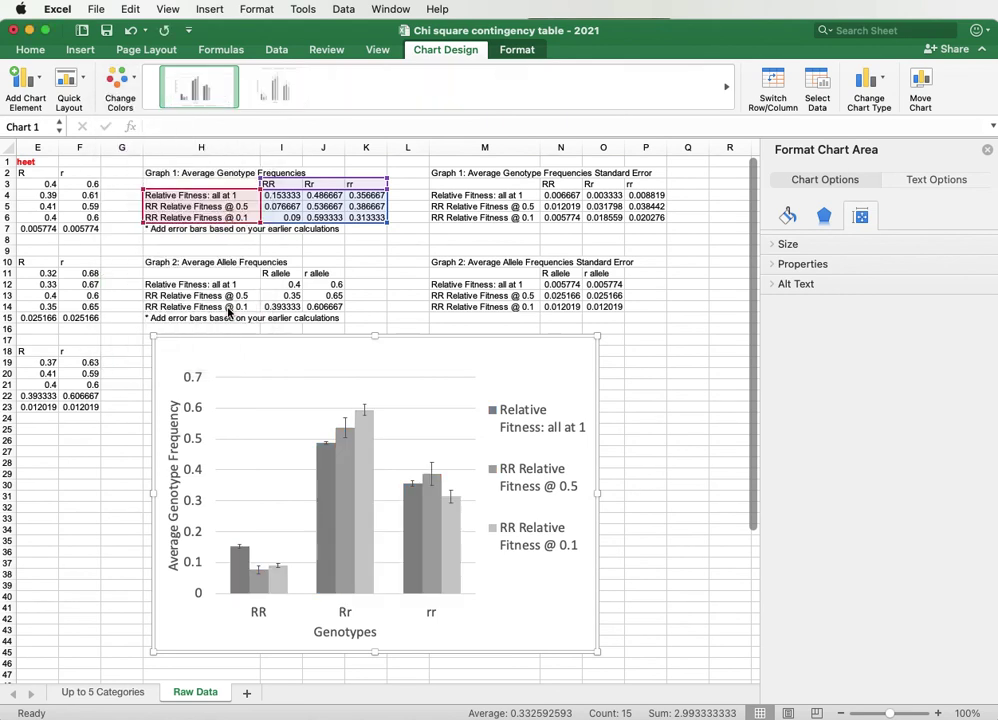
- Recolor the genotype frequency chart with the monochromatic gray palette that alternates dark, light and medium gray for stronger contrast between series
{"action": "left_click", "coordinate": [119, 80]}
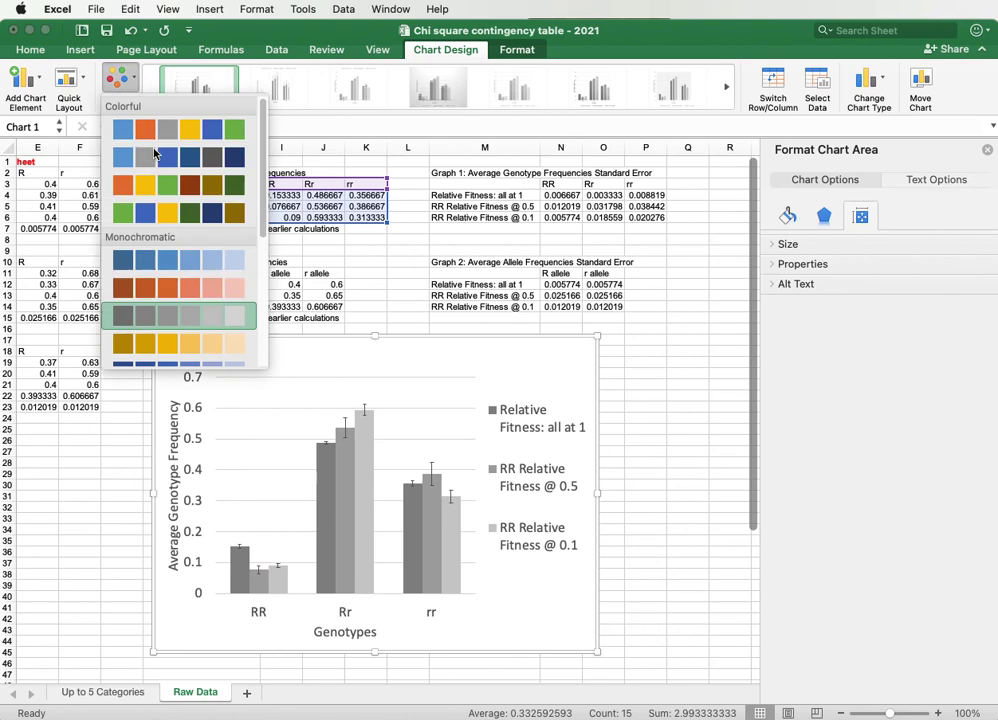
{"action": "scroll", "coordinate": [170, 283], "scroll_direction": "down", "scroll_amount": 5}
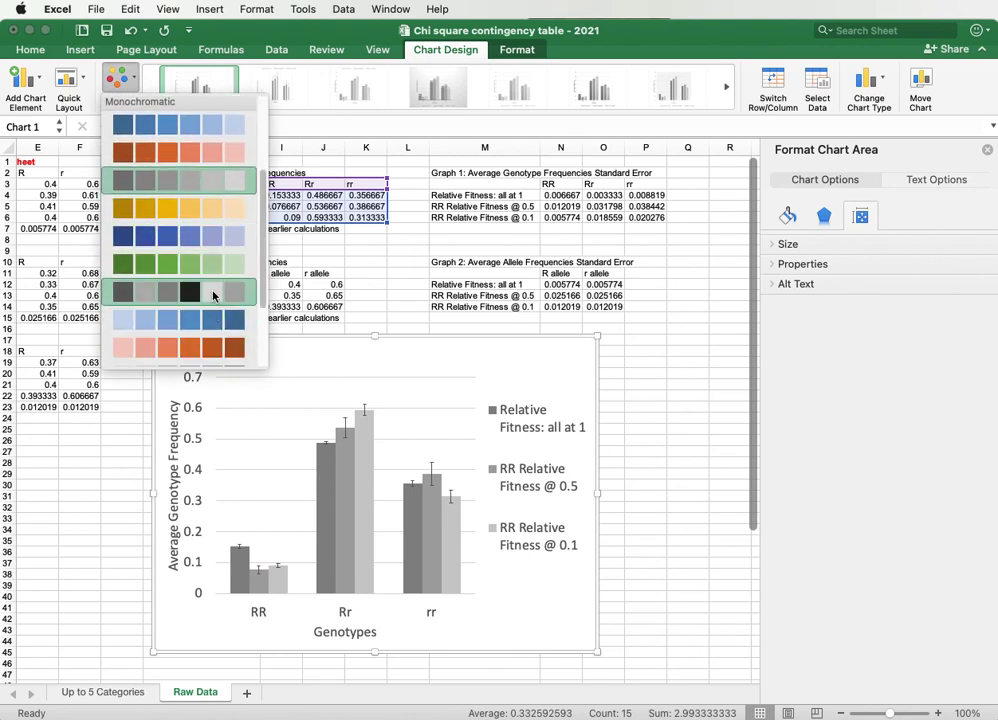
{"action": "left_click", "coordinate": [212, 292]}
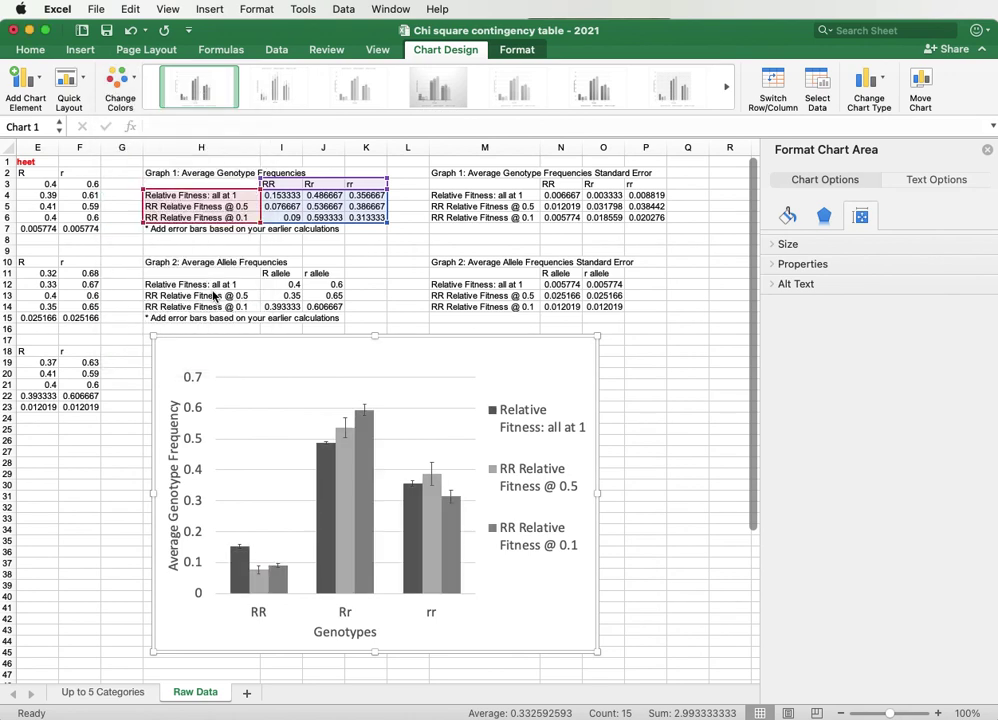
- Copy the genotype frequency chart, switch to Word and create a blank document
{"action": "right_click", "coordinate": [540, 594]}
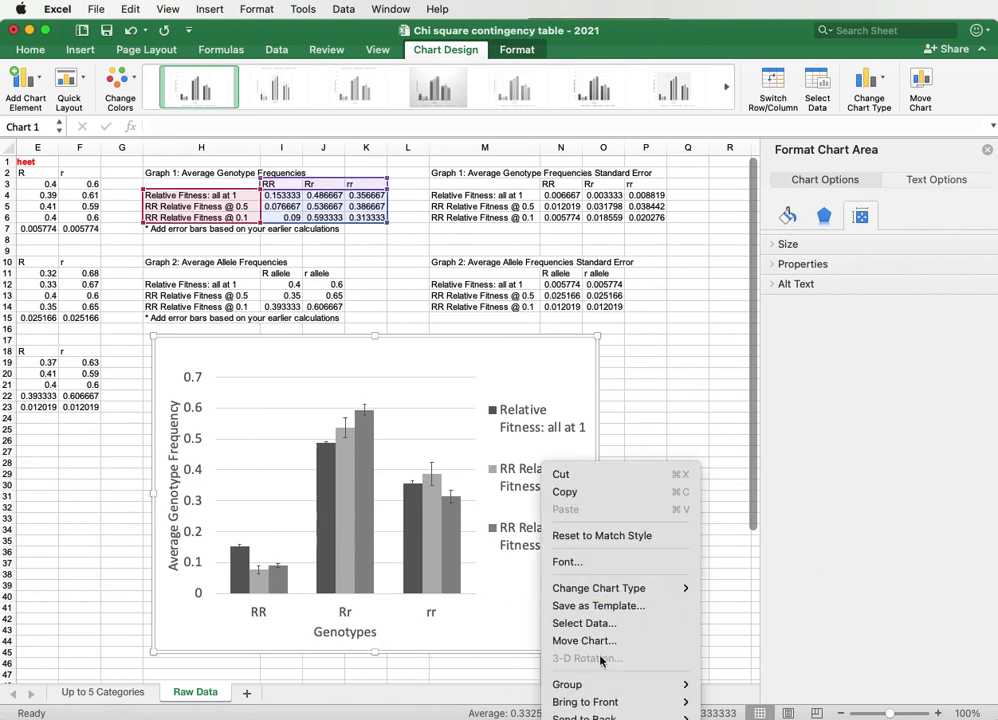
{"action": "left_click", "coordinate": [570, 494]}
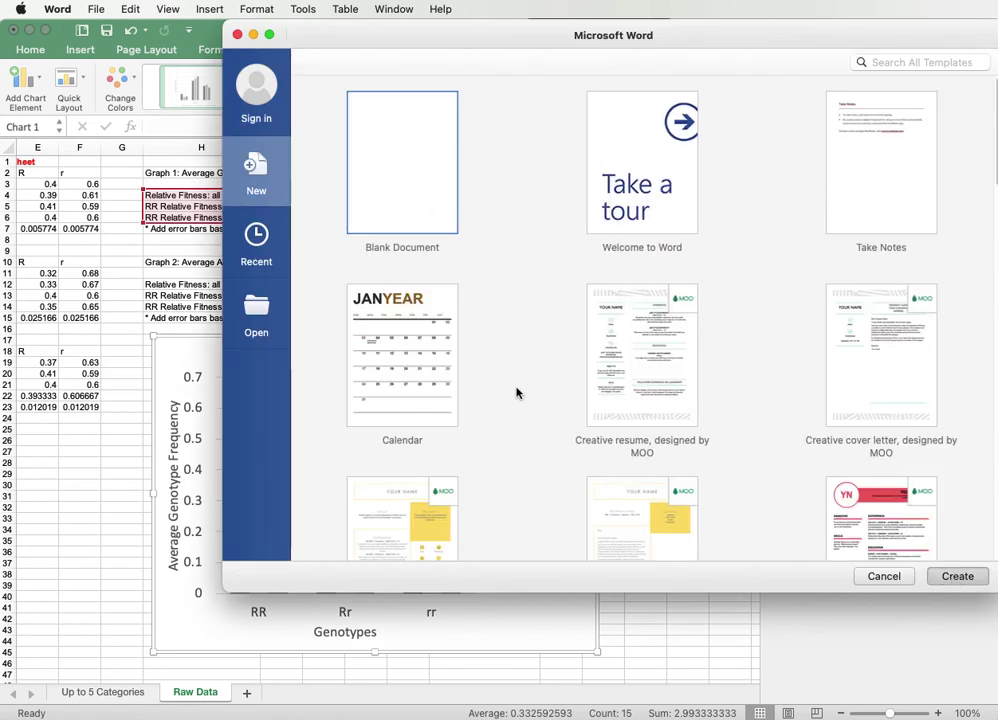
{"action": "double_click", "coordinate": [434, 227]}
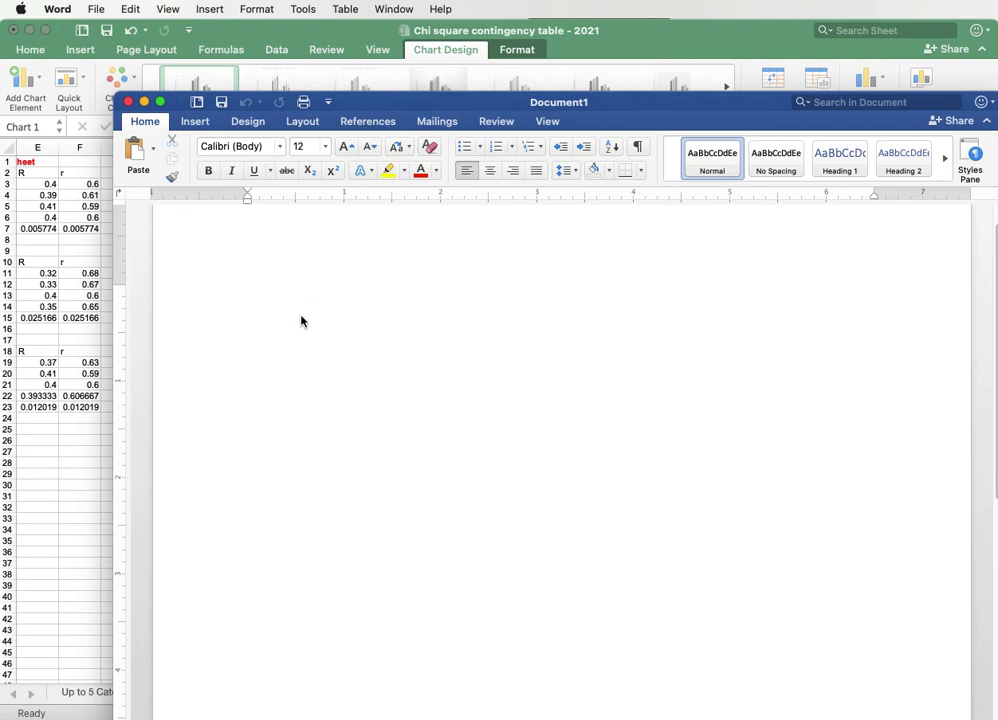
- Paste the copied genotype frequency chart into the blank document as a PDF using Paste Special
{"action": "right_click", "coordinate": [303, 314]}
{"action": "left_click", "coordinate": [362, 378]}
{"action": "left_click", "coordinate": [595, 304]}
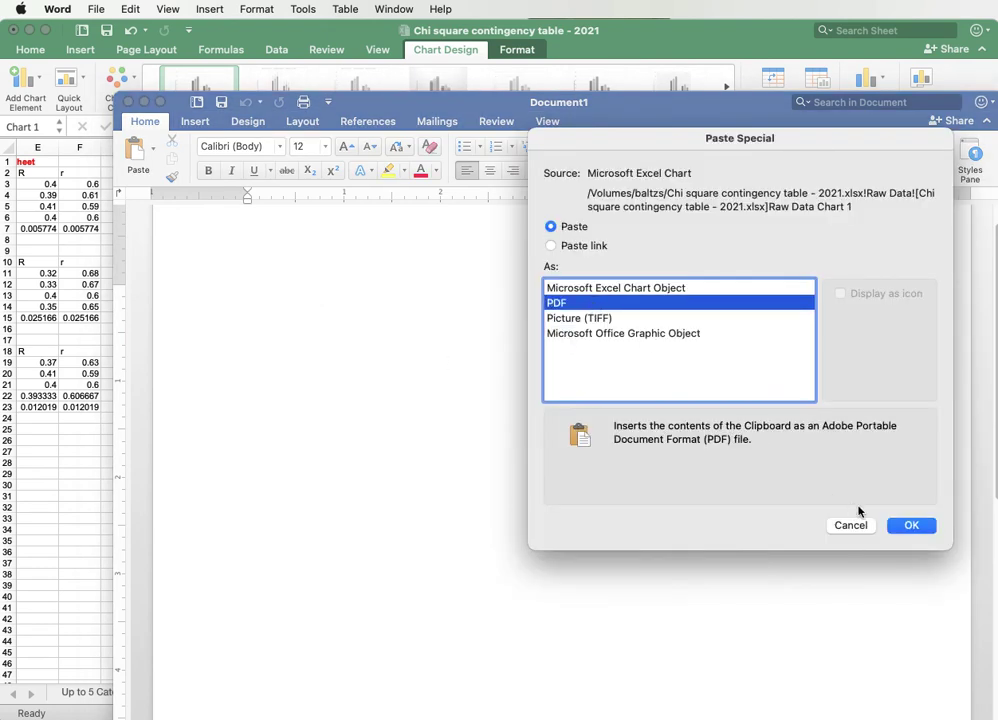
{"action": "left_click", "coordinate": [911, 527]}
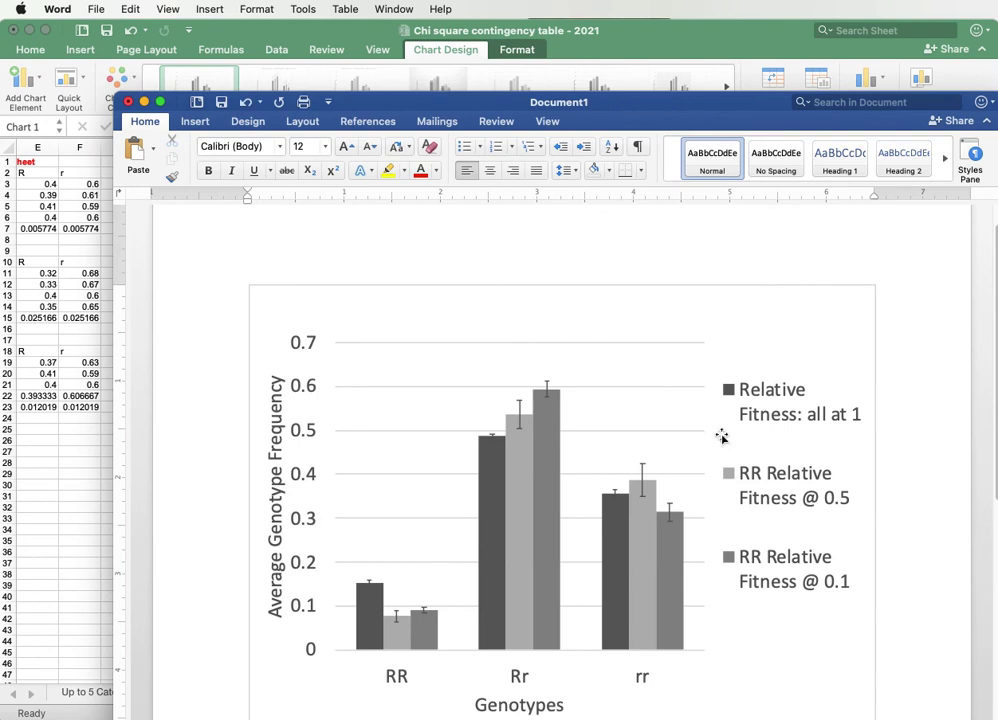
- Start a caption on a new line below the pasted chart reading "Figure 1. Brief Informative Title"
{"action": "scroll", "coordinate": [721, 436], "scroll_direction": "down", "scroll_amount": 3}
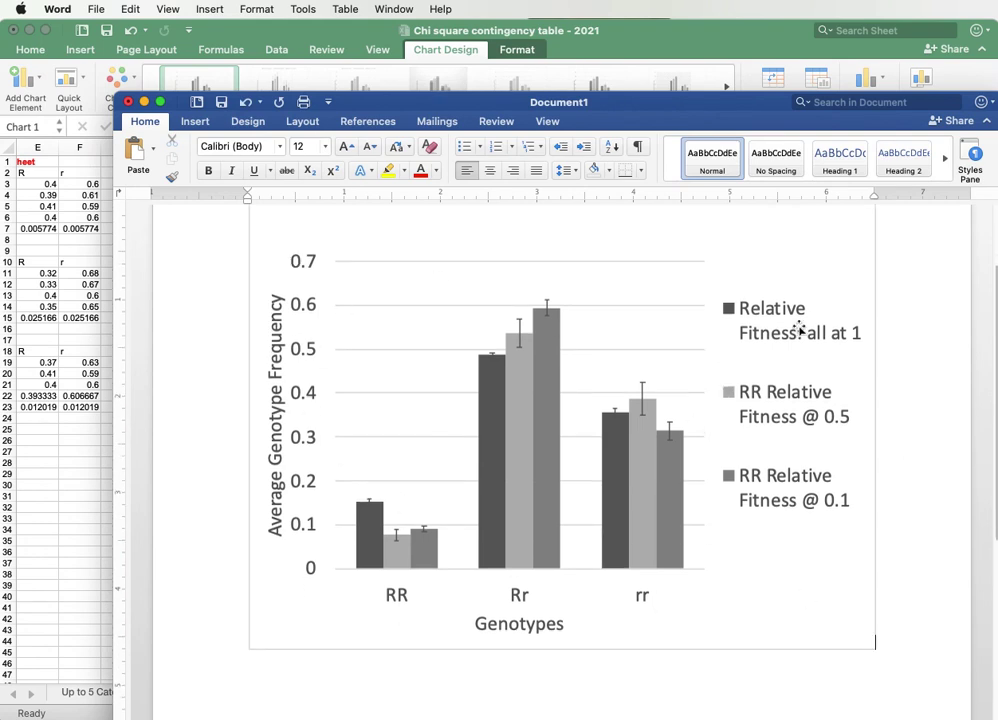
{"action": "left_click", "coordinate": [859, 628]}
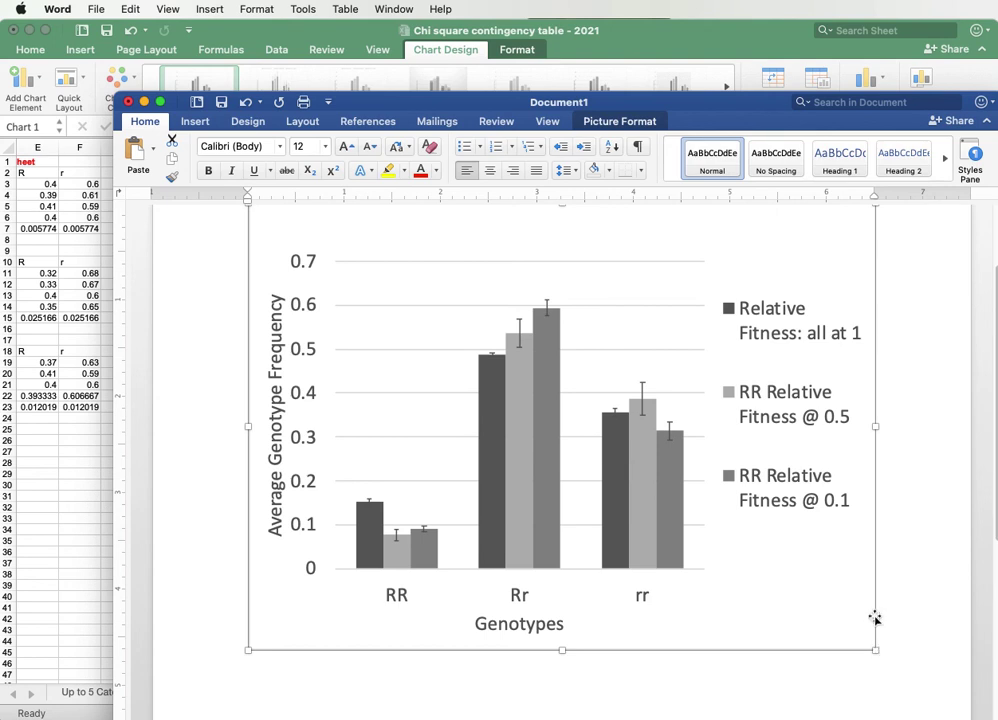
{"action": "left_click", "coordinate": [881, 631]}
{"action": "key", "text": "Return"}
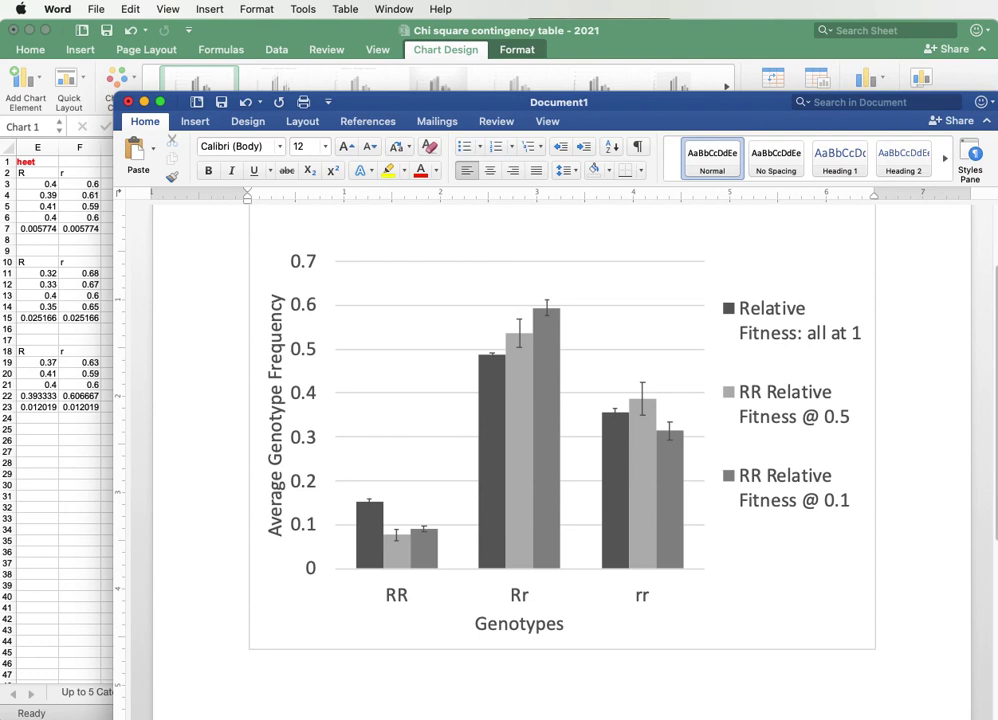
{"action": "type", "text": "igure 1. Brief Inf"}
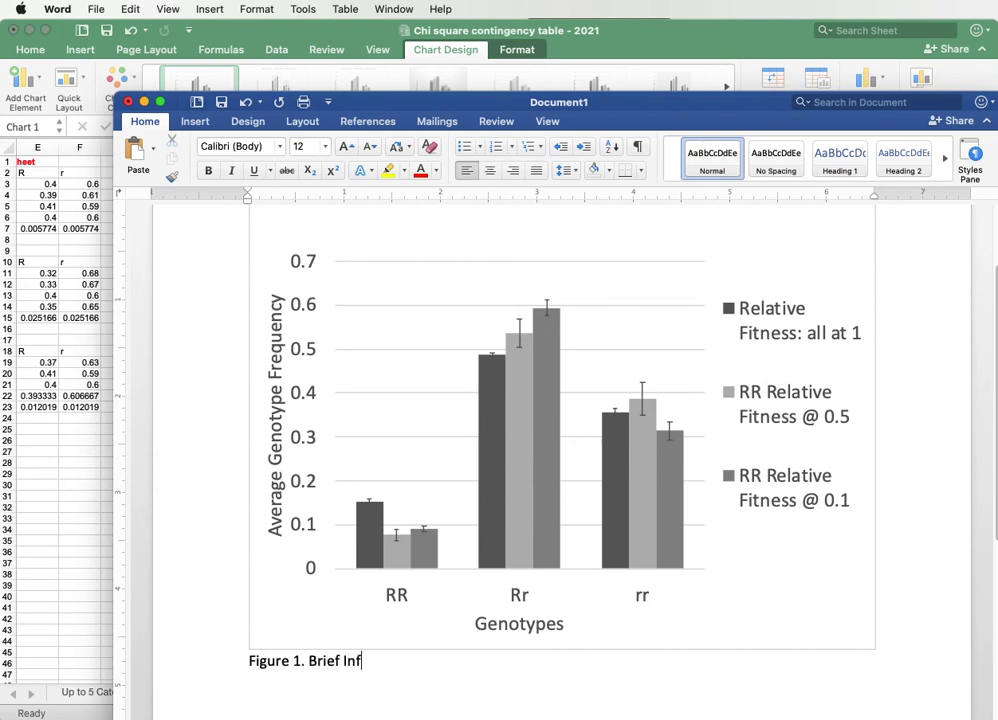
{"action": "type", "text": "ormatibe Title"}
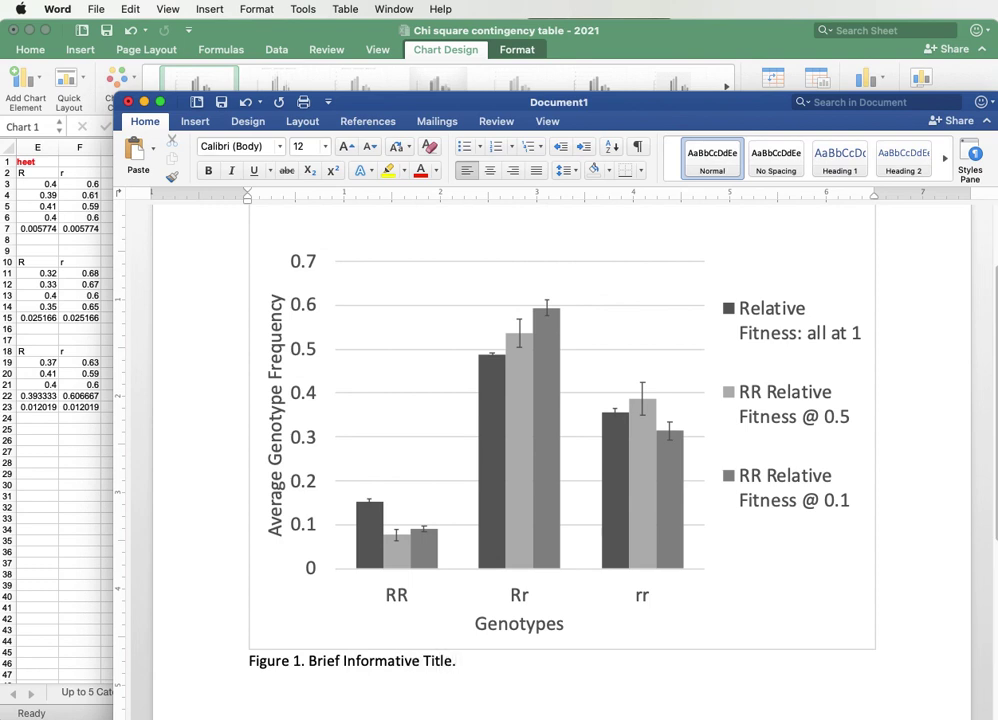
- Continue the Figure 1 caption after the title with "Brief procedural description. Brief description of anything for interpreting the data."
{"action": "type", "text": ". Brief procedural description."}
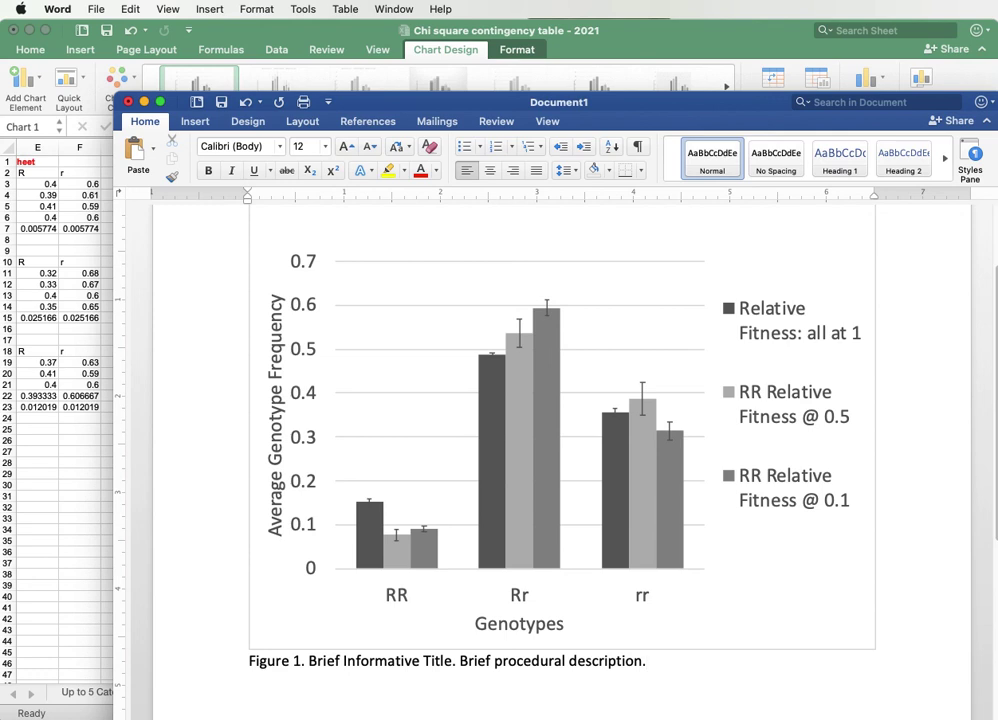
{"action": "type", "text": "Brief description of anything"}
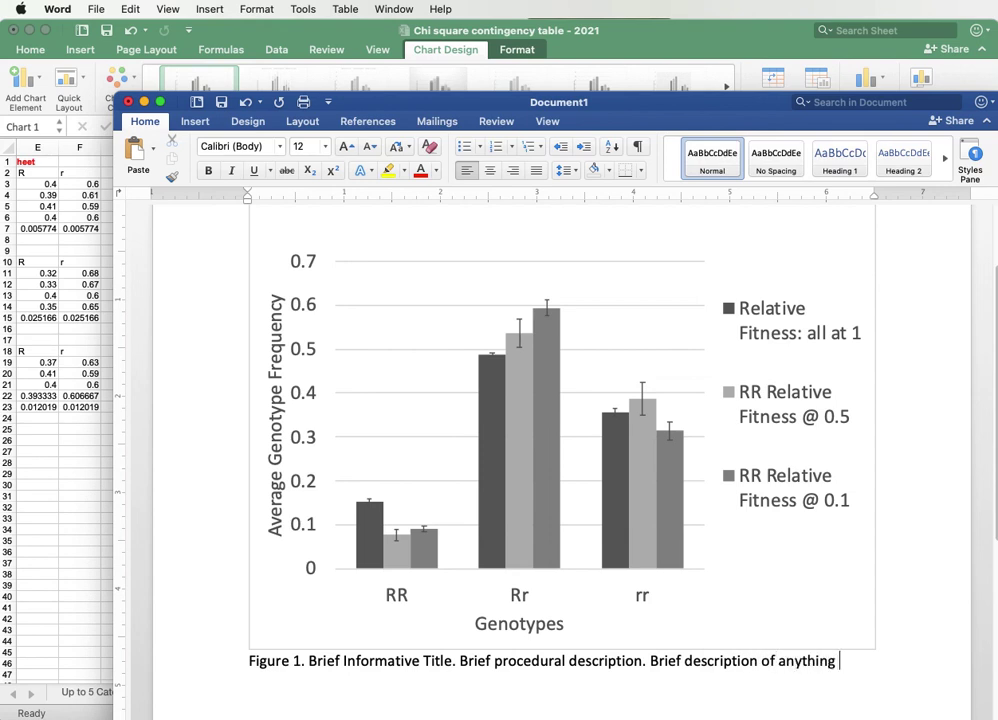
{"action": "type", "text": " for interpreting the data"}
{"action": "type", "text": "."}
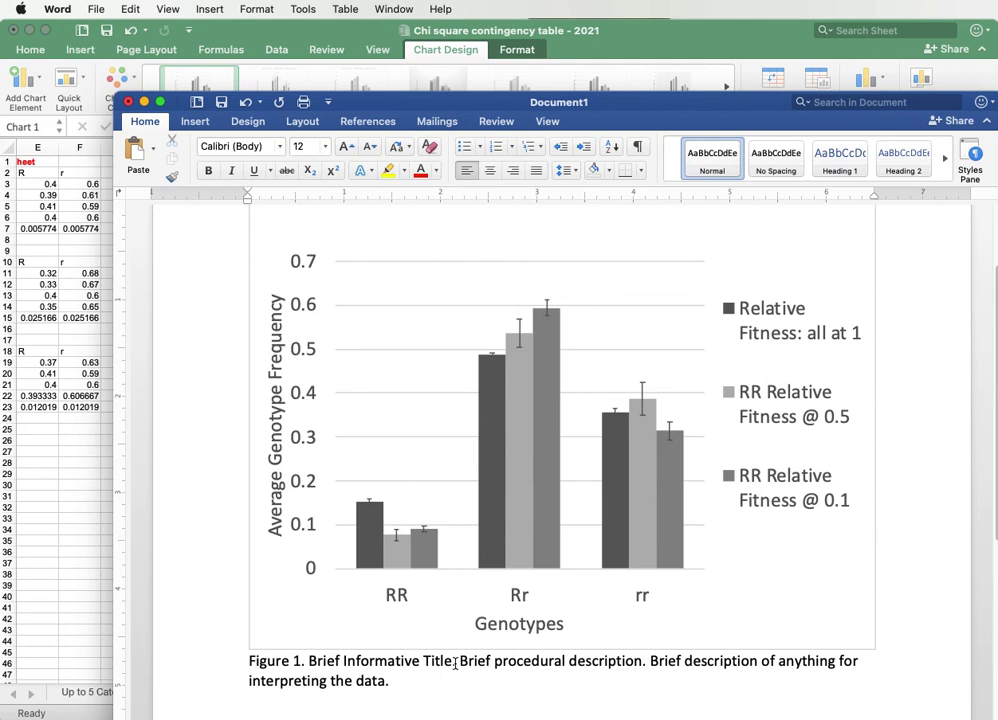
- Make "Figure 1. Brief Informative Title." bold in the caption and clear the text selection
{"action": "left_click_drag", "start_coordinate": [457, 662], "coordinate": [255, 662]}
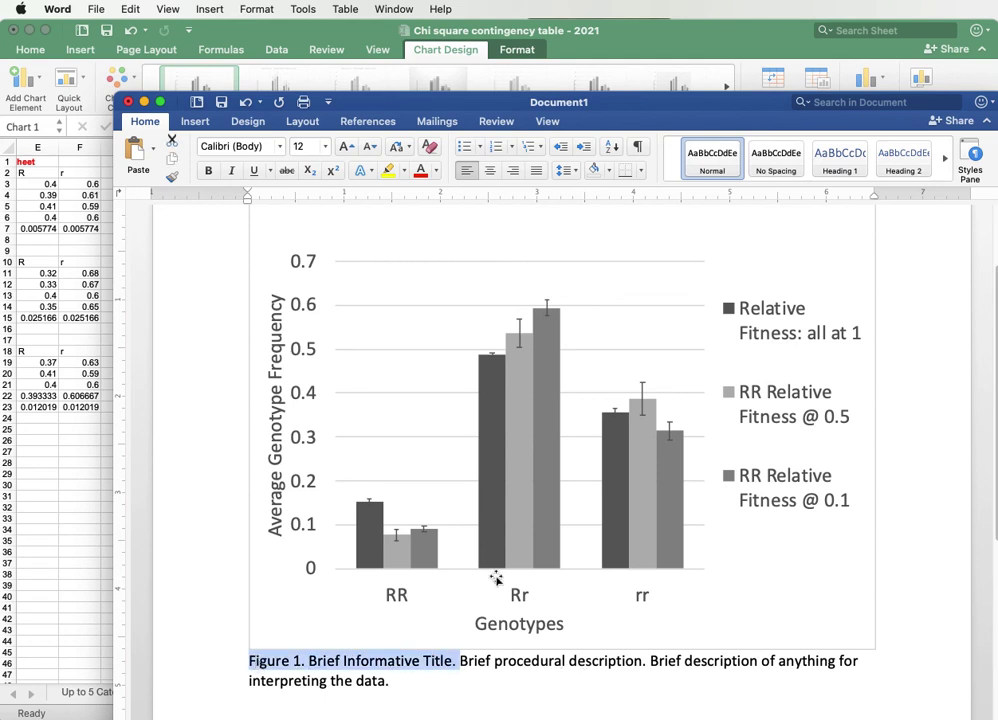
{"action": "left_click", "coordinate": [208, 170]}
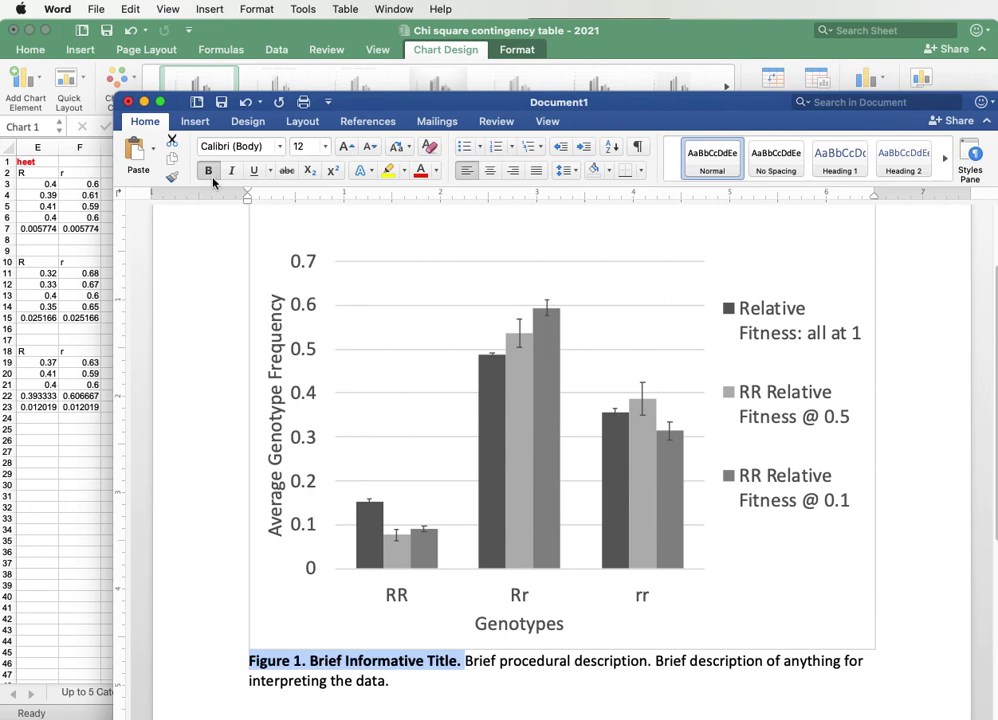
{"action": "left_click", "coordinate": [500, 670]}
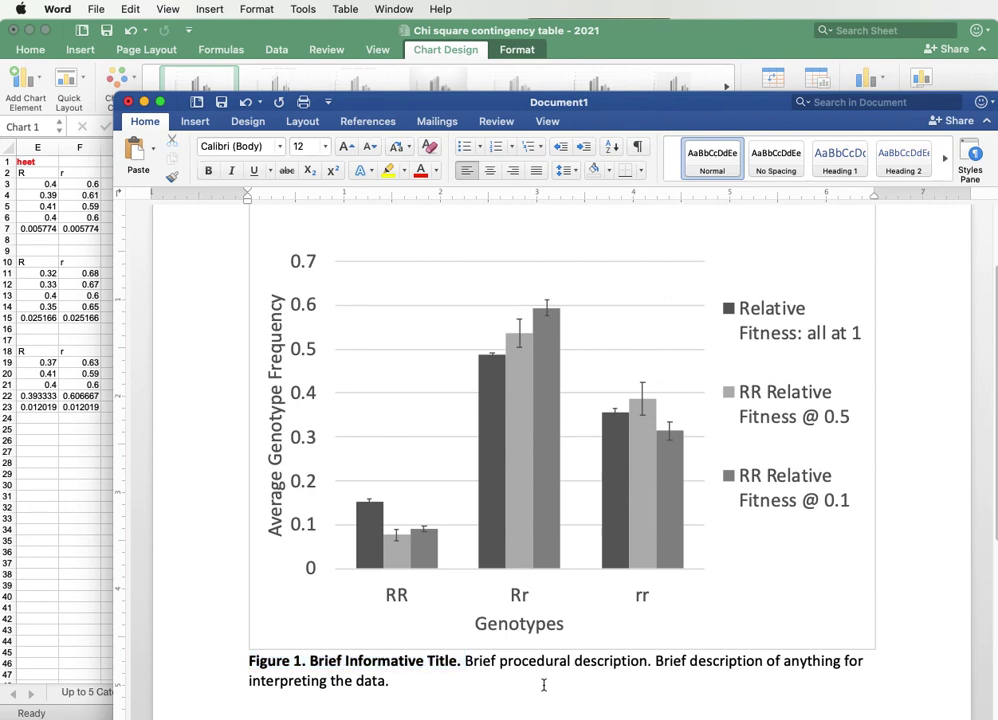